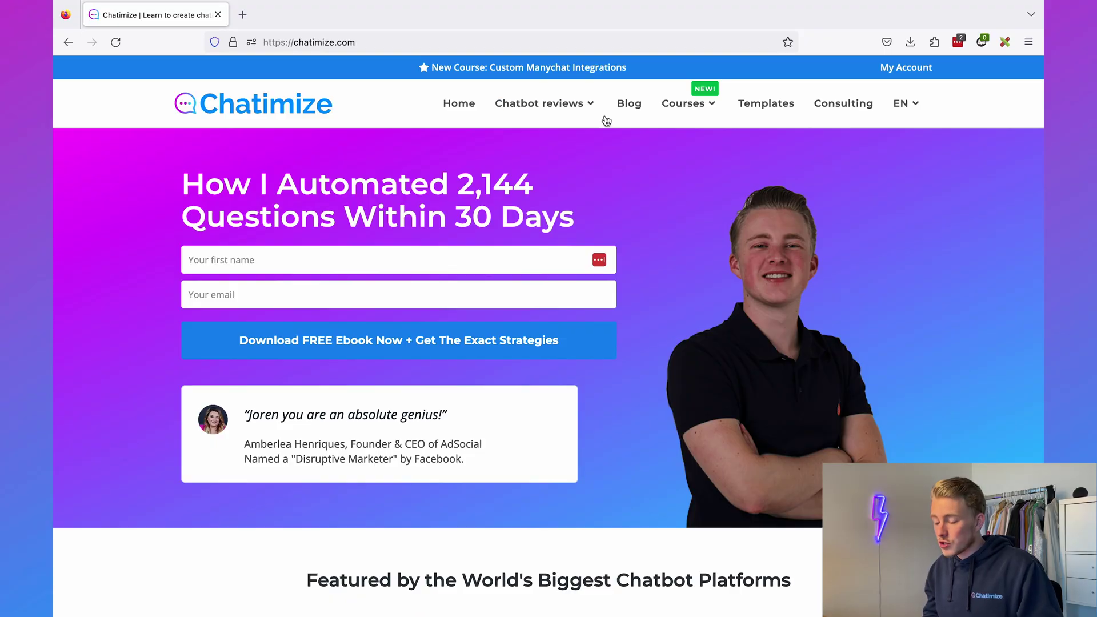
# Go to chatimize.com/manychat and sign in to the existing Manychat account.
pyautogui.click(542, 35)
pyautogui.write('chatimize.com/manychat')
pyautogui.press('Return')
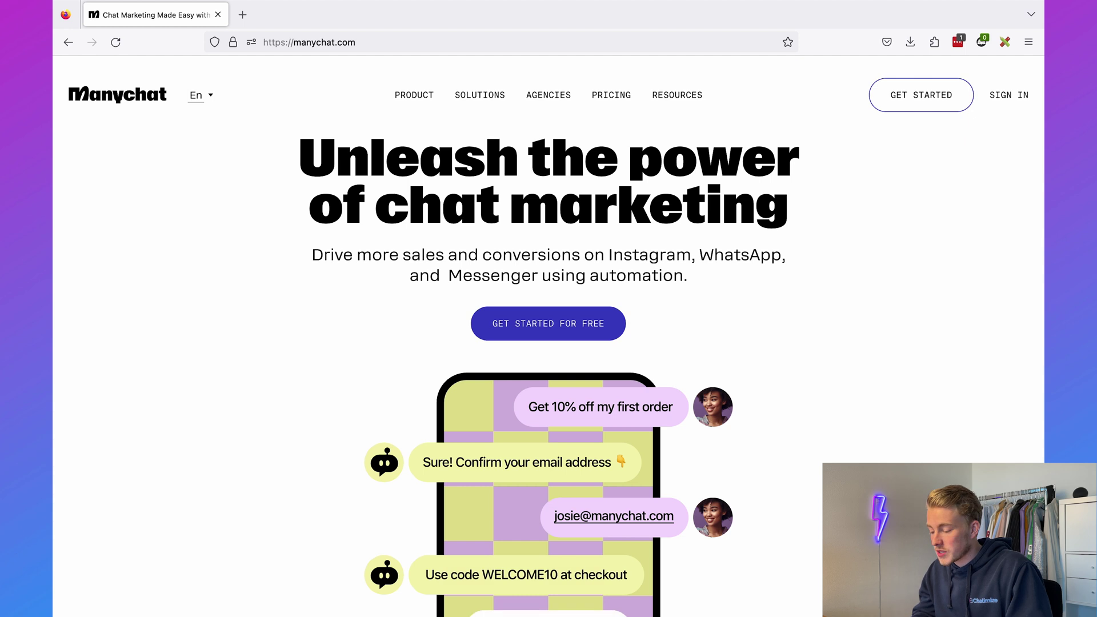
pyautogui.click(941, 108)
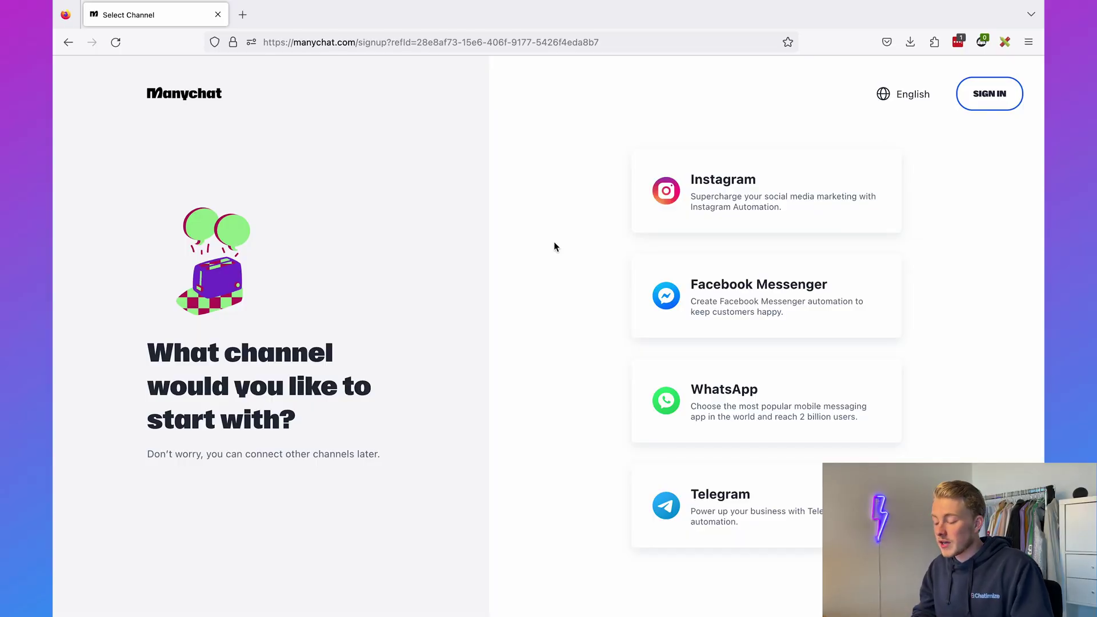
pyautogui.click(986, 102)
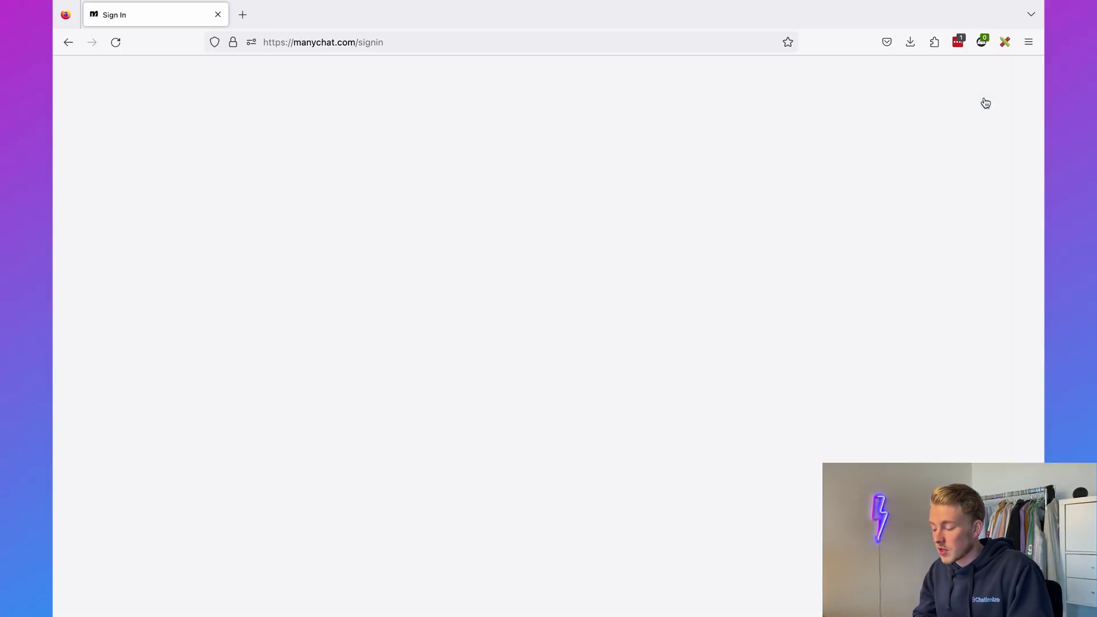
pyautogui.click(784, 264)
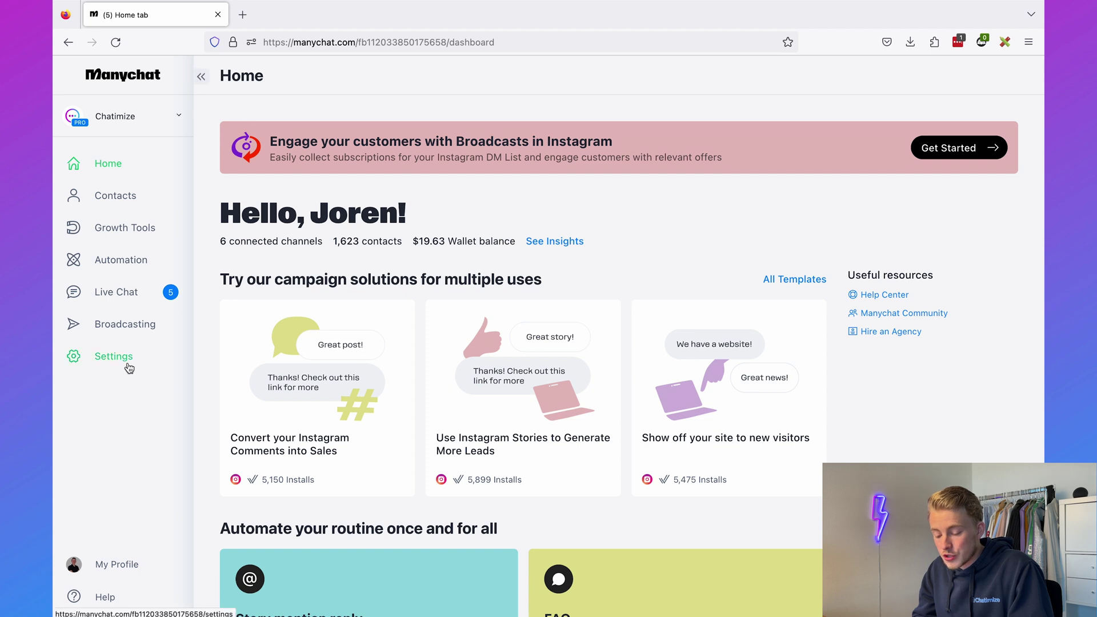
# Check the current Manychat role in the Messenger channel settings.
pyautogui.click(129, 366)
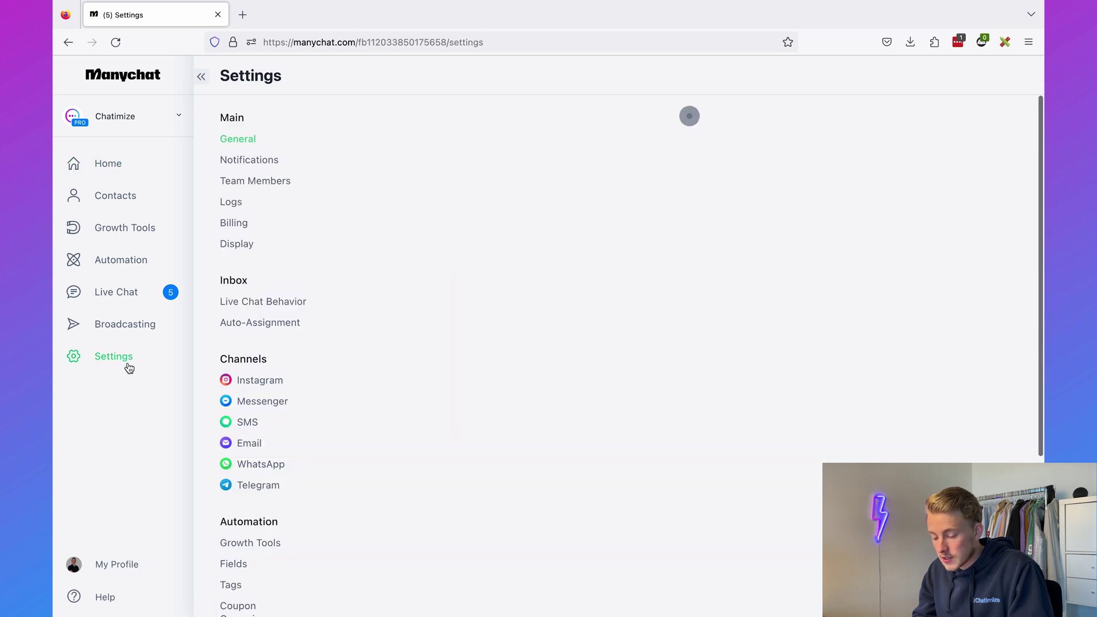
pyautogui.click(260, 403)
pyautogui.scroll(-15, 522, 337)
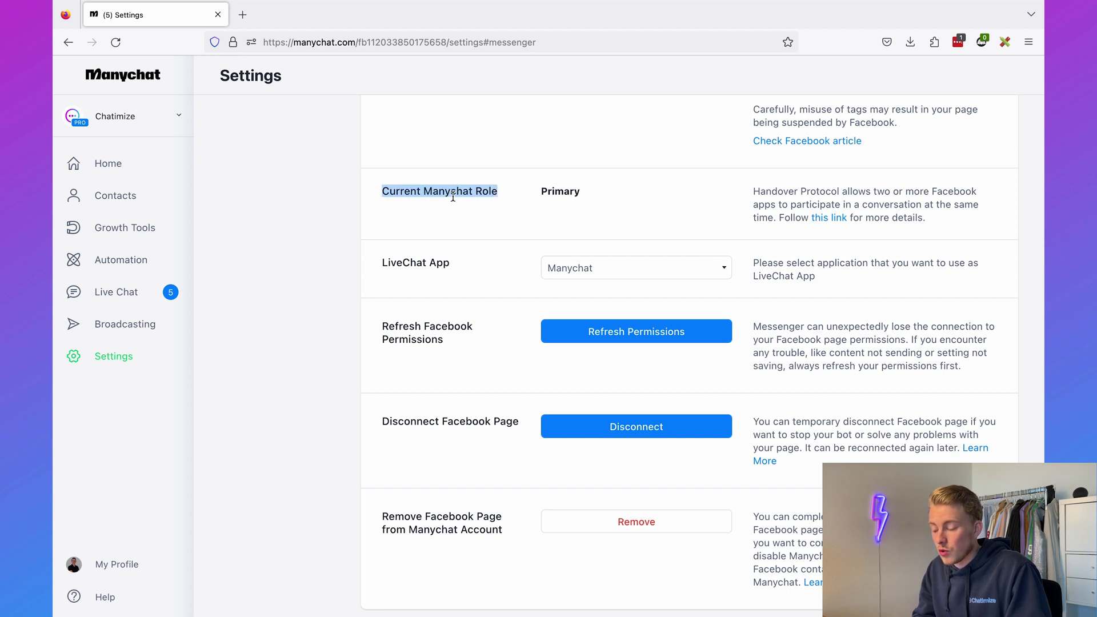
pyautogui.moveTo(539, 193); pyautogui.dragTo(646, 193)
pyautogui.click(648, 195)
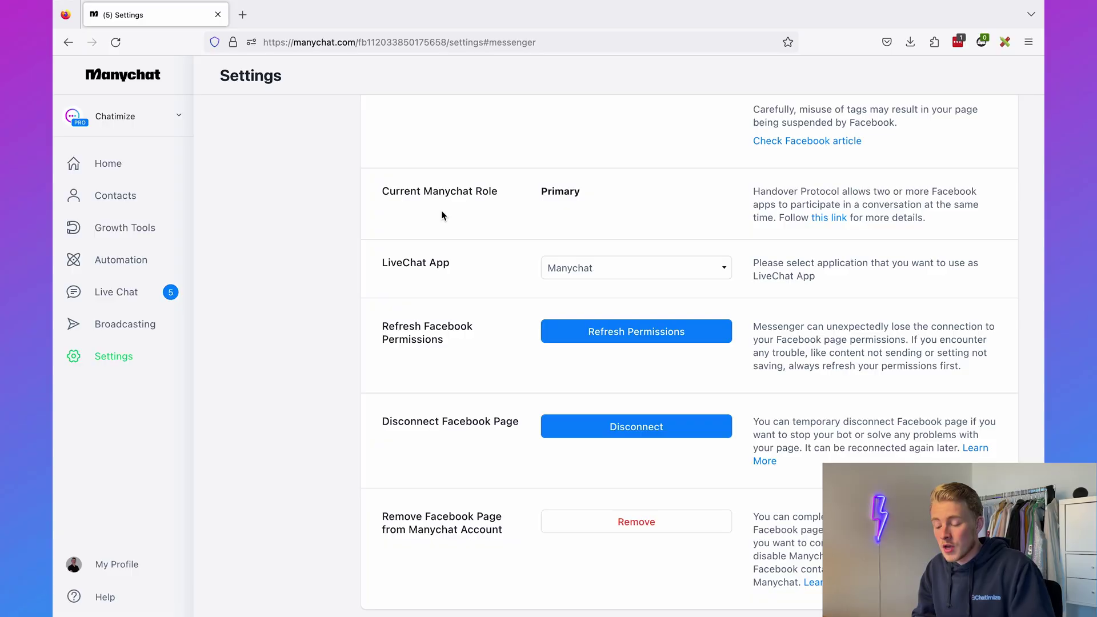
# Create a new automation with the Messenger trigger "User comments on your Post".
pyautogui.click(153, 264)
pyautogui.click(967, 76)
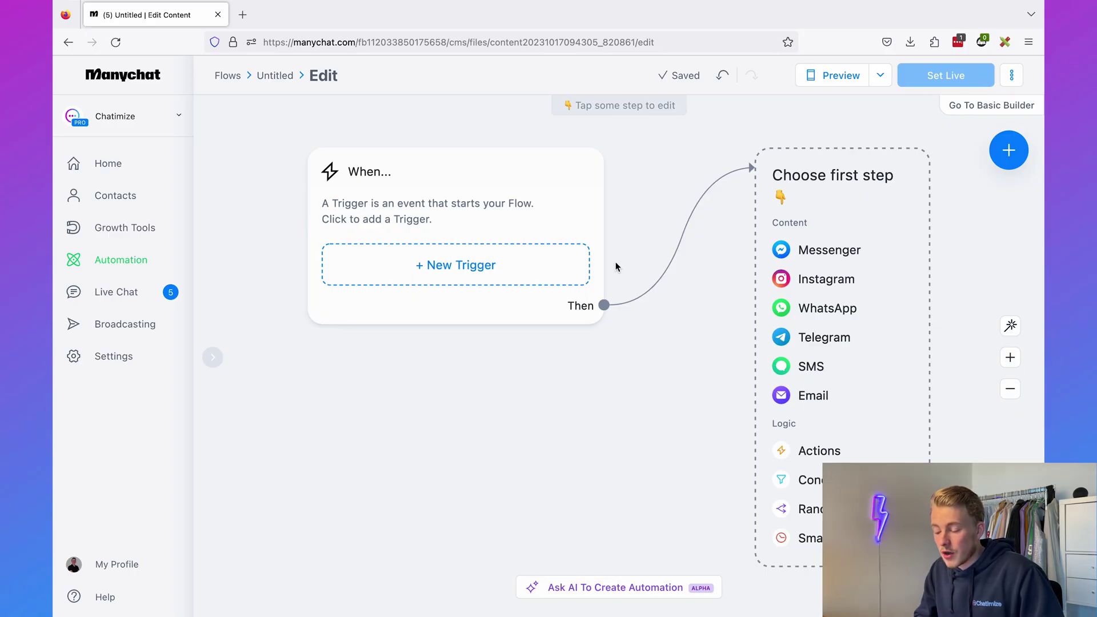
pyautogui.click(529, 276)
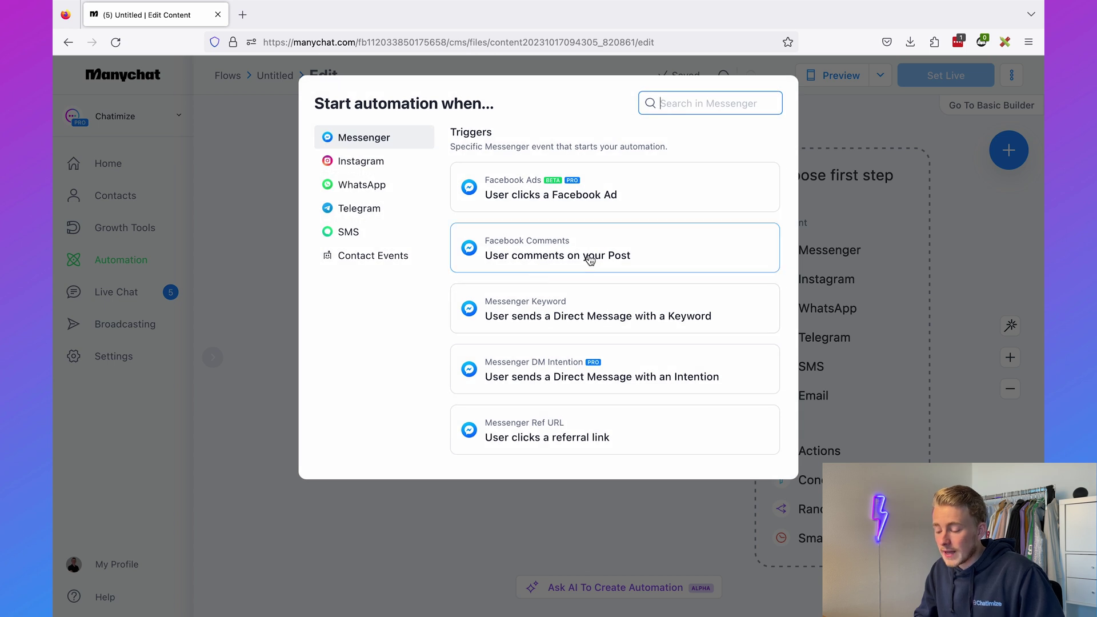
pyautogui.click(541, 260)
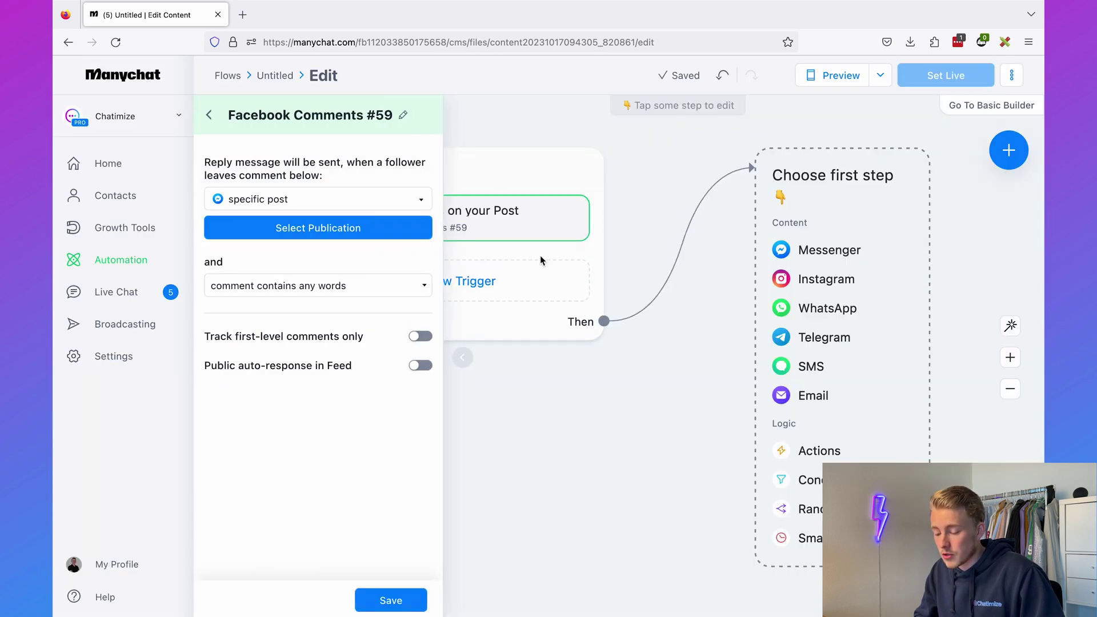
# Apply the trigger to any post and to comments containing specific words, with GAIN as the first included keyword.
pyautogui.click(300, 203)
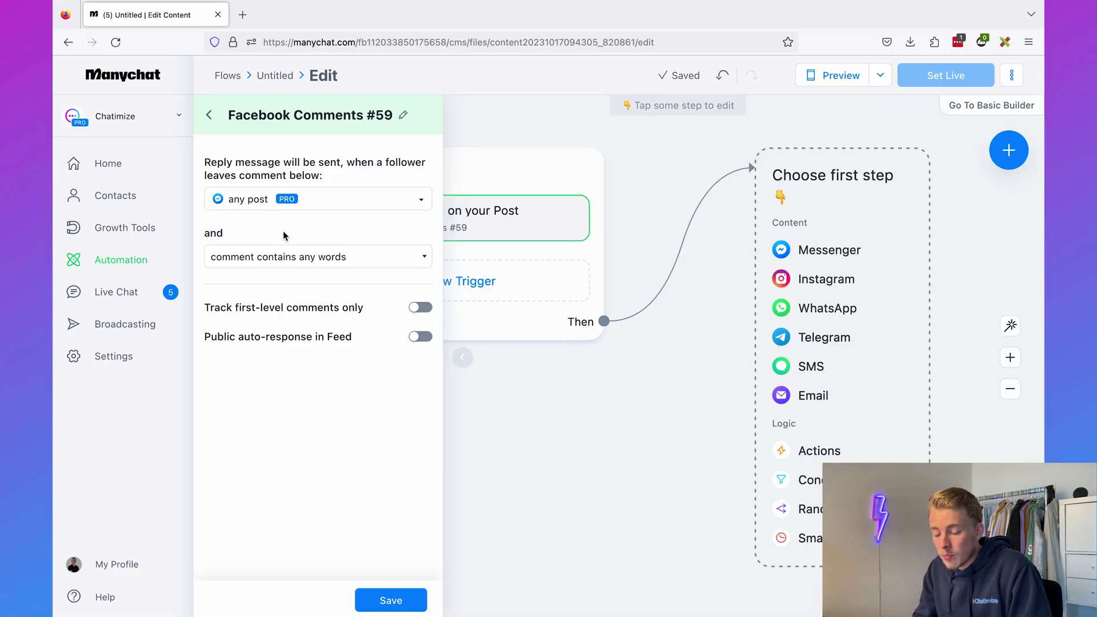
pyautogui.click(323, 257)
pyautogui.click(326, 268)
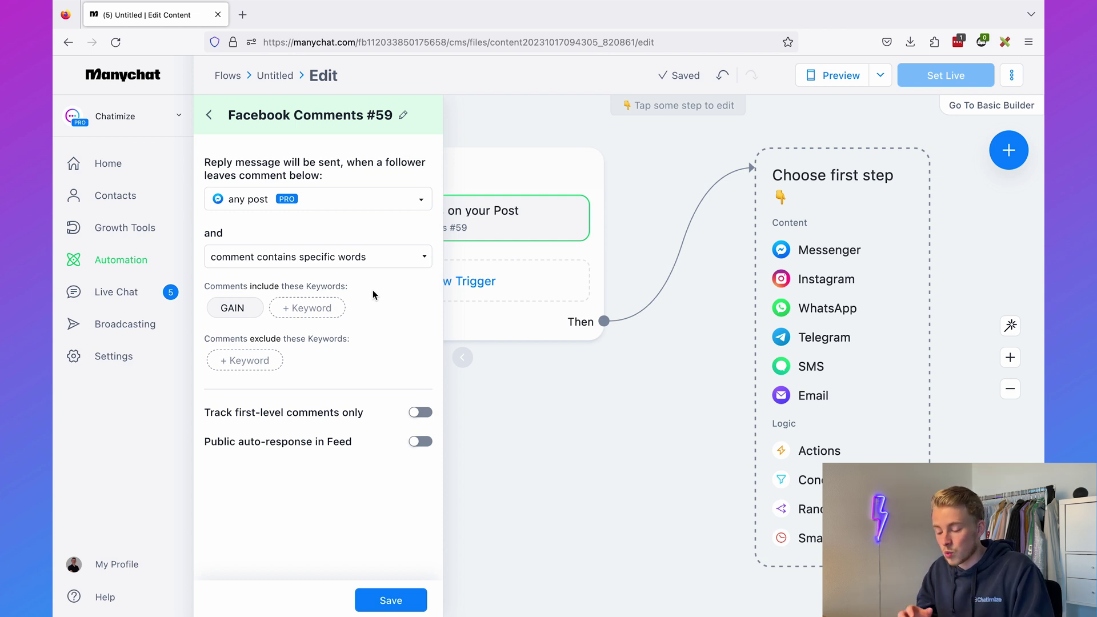
# Add the misspelled variants GIAN, GAN and GIN to the included comment keywords.
pyautogui.click(328, 301)
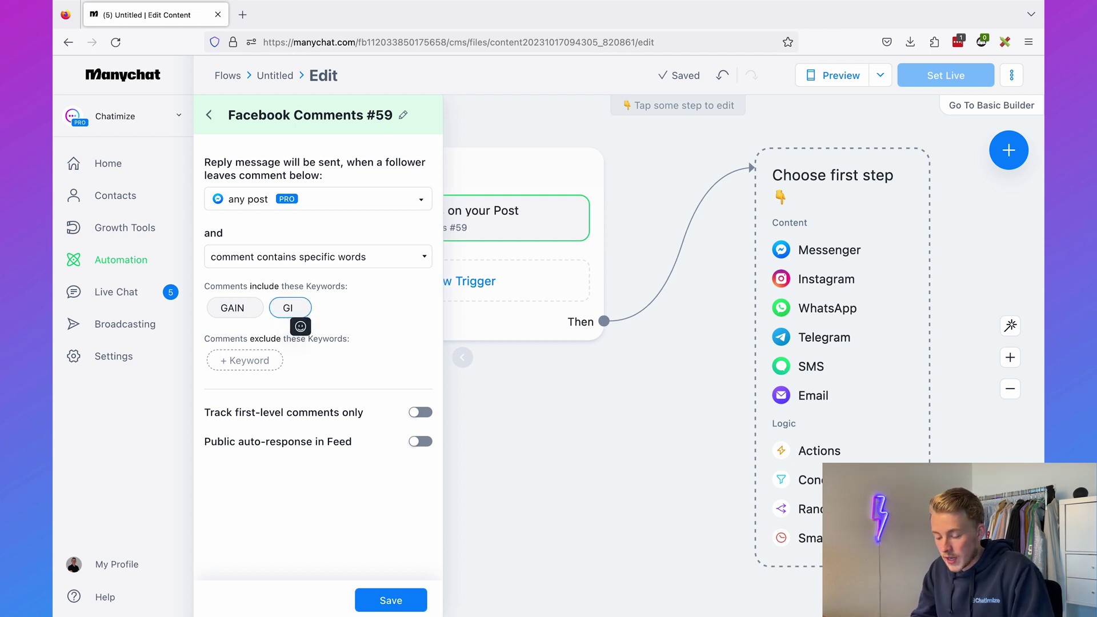
pyautogui.write('GIAN')
pyautogui.press('Return')
pyautogui.click(357, 308)
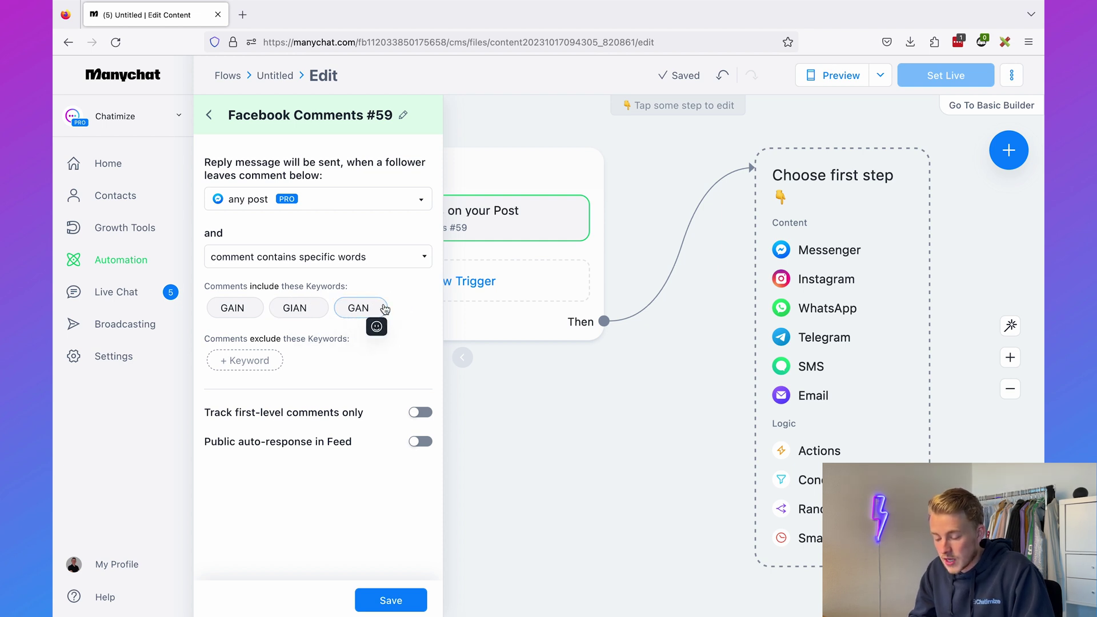
pyautogui.click(246, 337)
pyautogui.write('GIN')
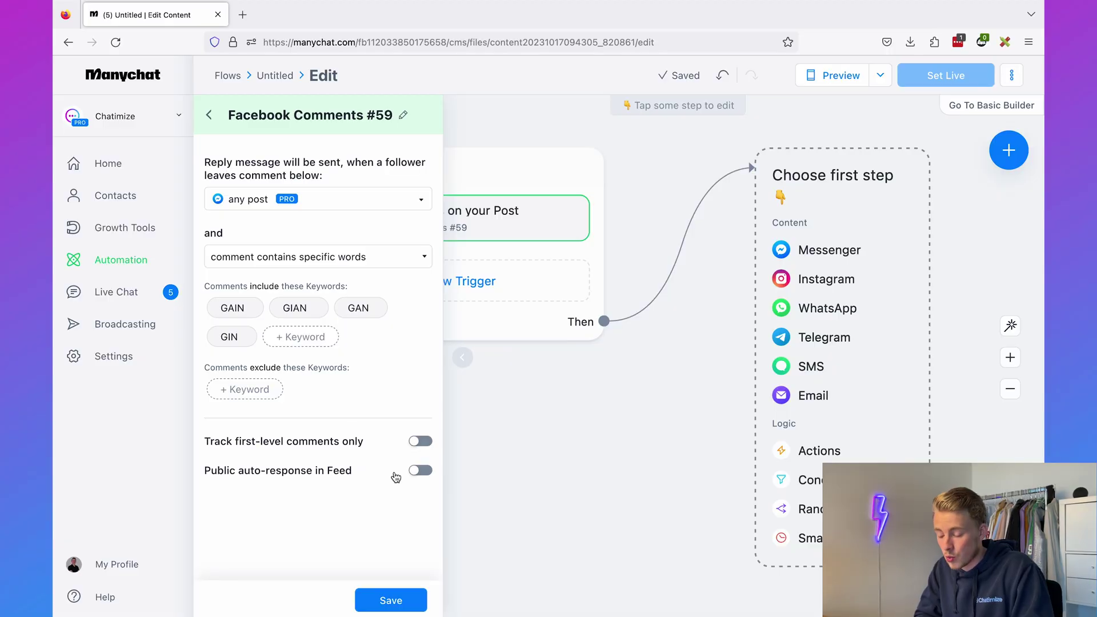
# Enable tracking of first-level comments only and the public auto-response in the feed.
pyautogui.click(416, 443)
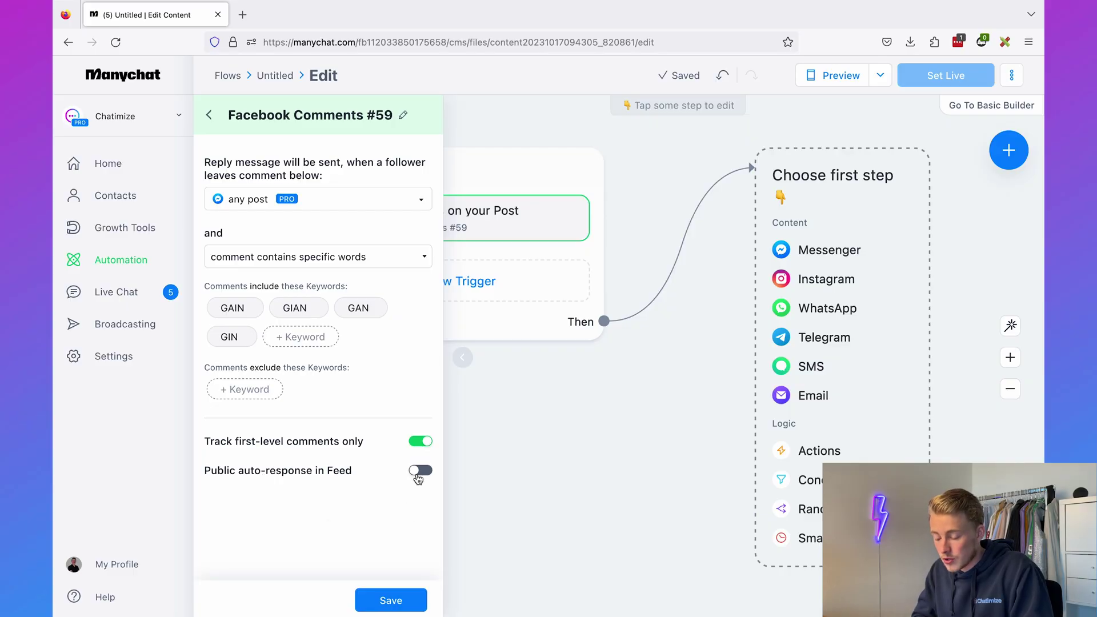
pyautogui.click(420, 470)
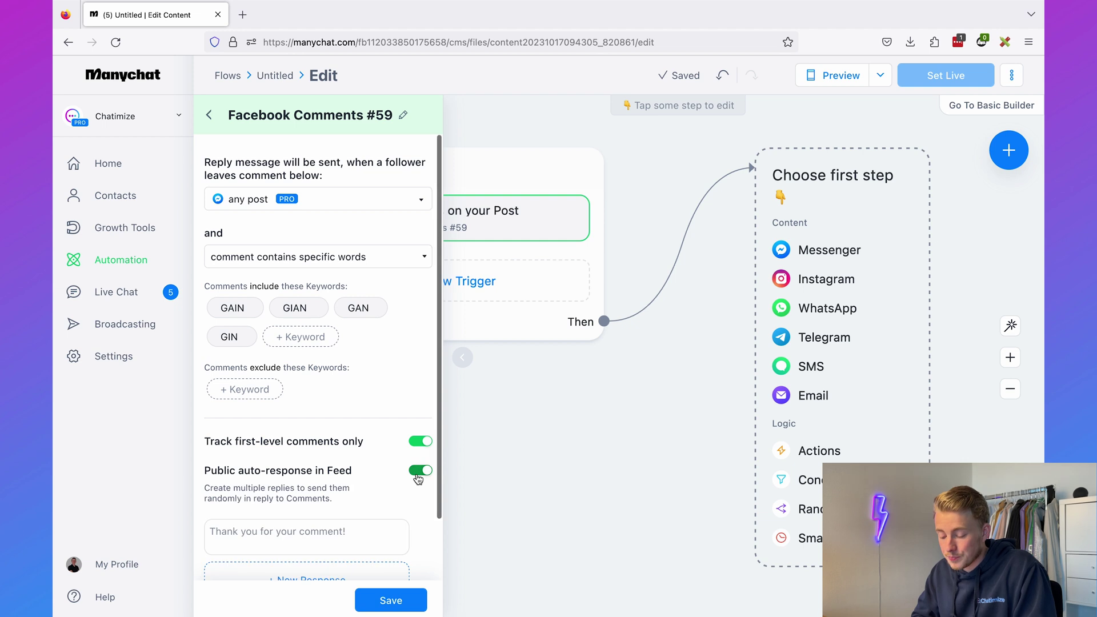
pyautogui.scroll(-1, 394, 457)
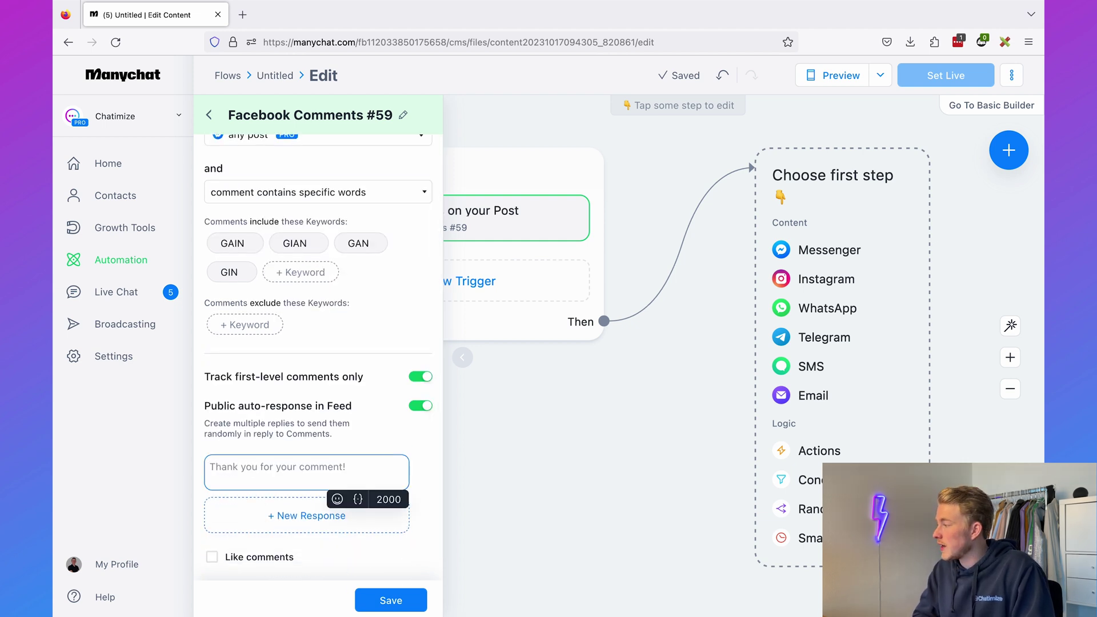
# Enter two public auto-responses: "Just sent you a message to your inbox in Messenger!" and "Check your inbox!".
pyautogui.press('super+Tab')
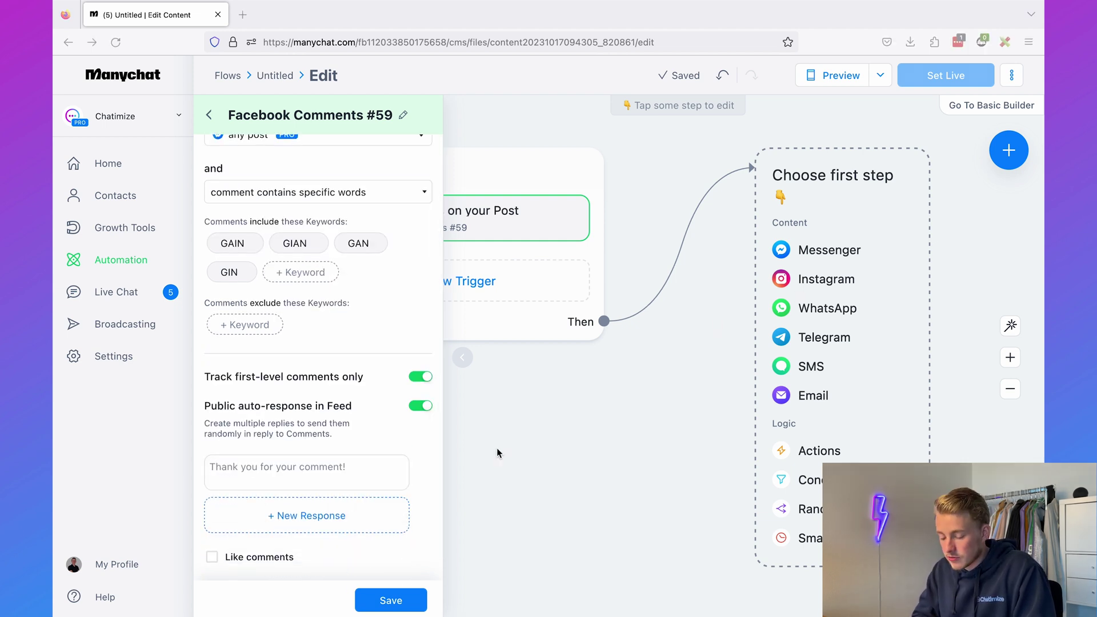
pyautogui.click(386, 472)
pyautogui.write('Just sent you a message to your inbox in Messenger!')
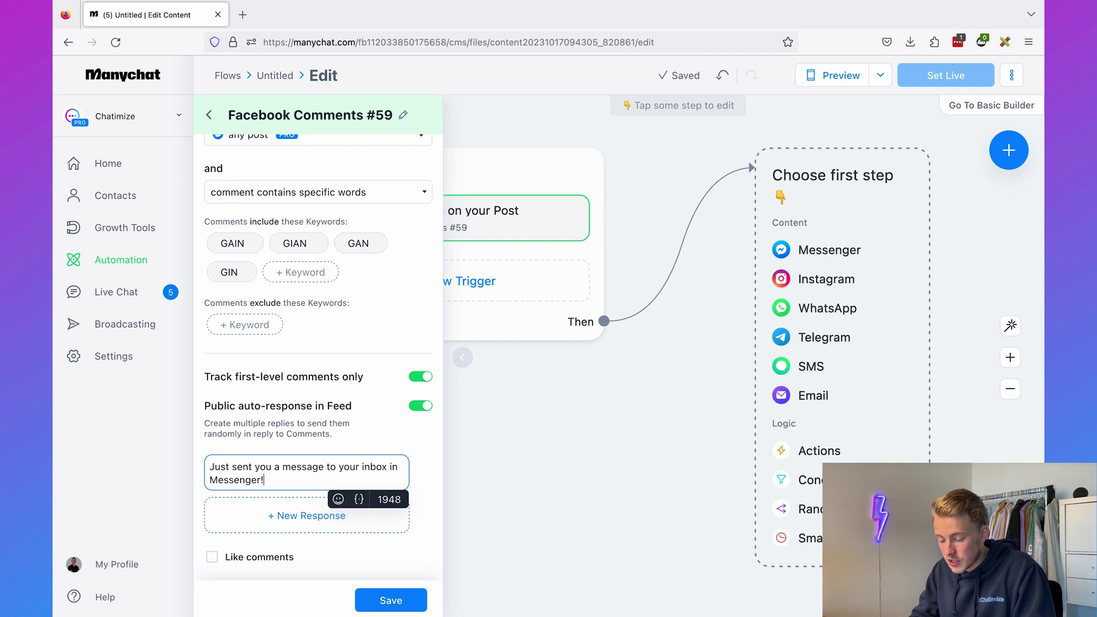
pyautogui.click(300, 513)
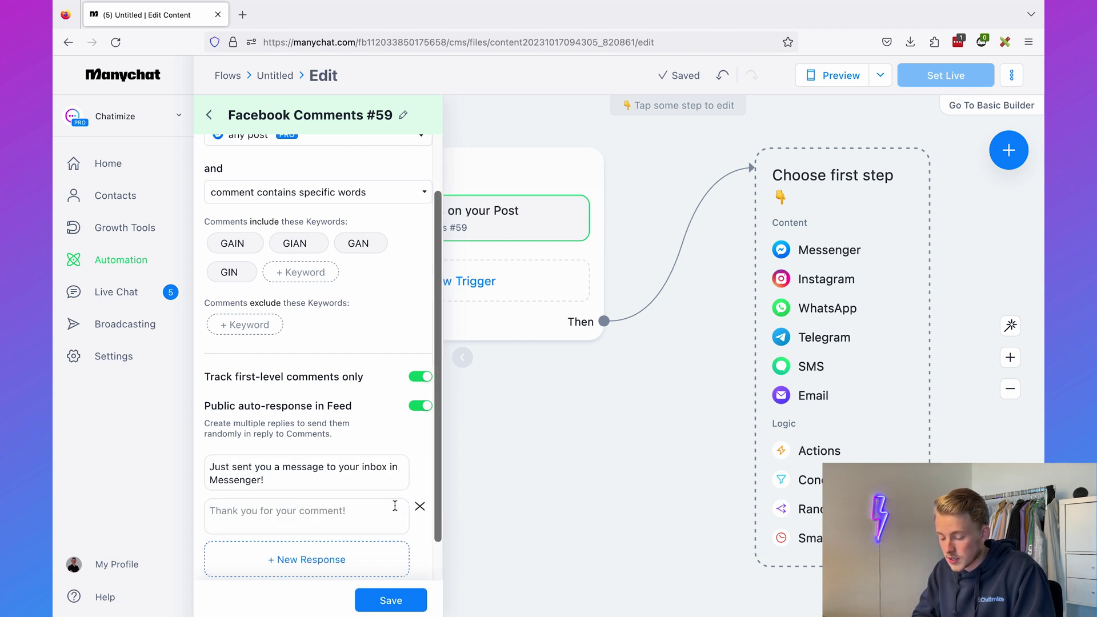
pyautogui.press('super+Tab')
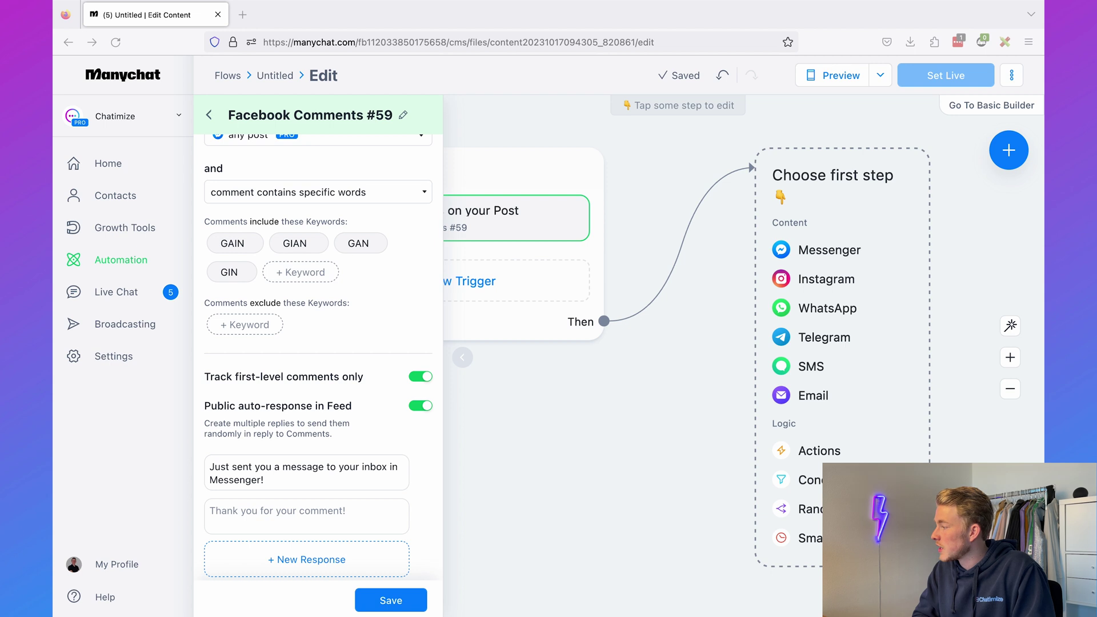
pyautogui.click(317, 524)
pyautogui.write('Check your inbox!')
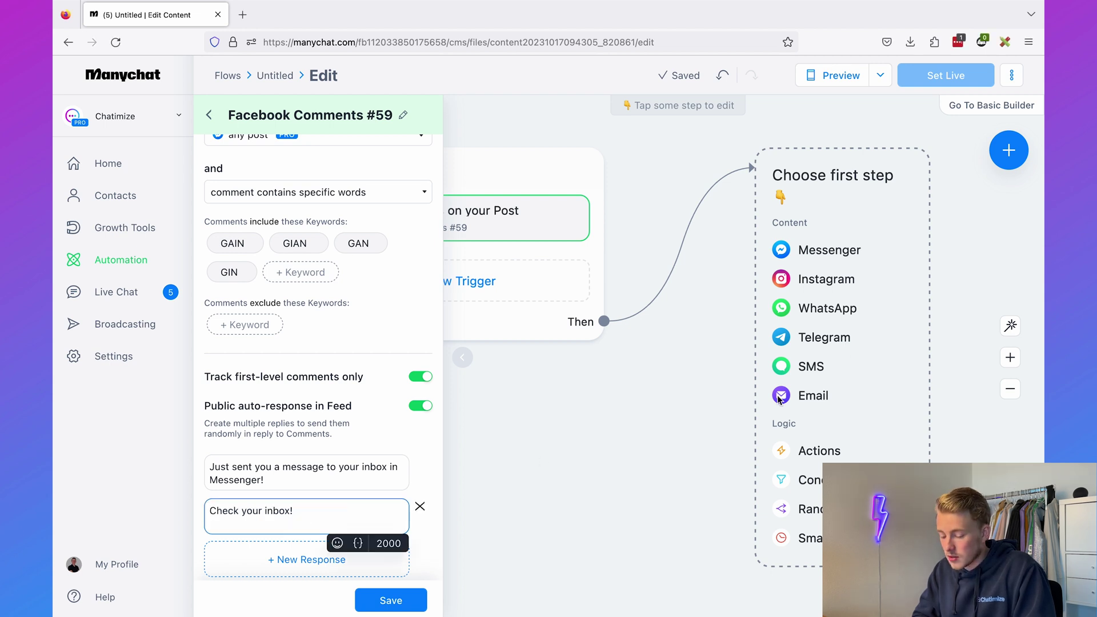
# Add a third public auto-response reading "The discount code is in your inbox!".
pyautogui.press('super+Tab')
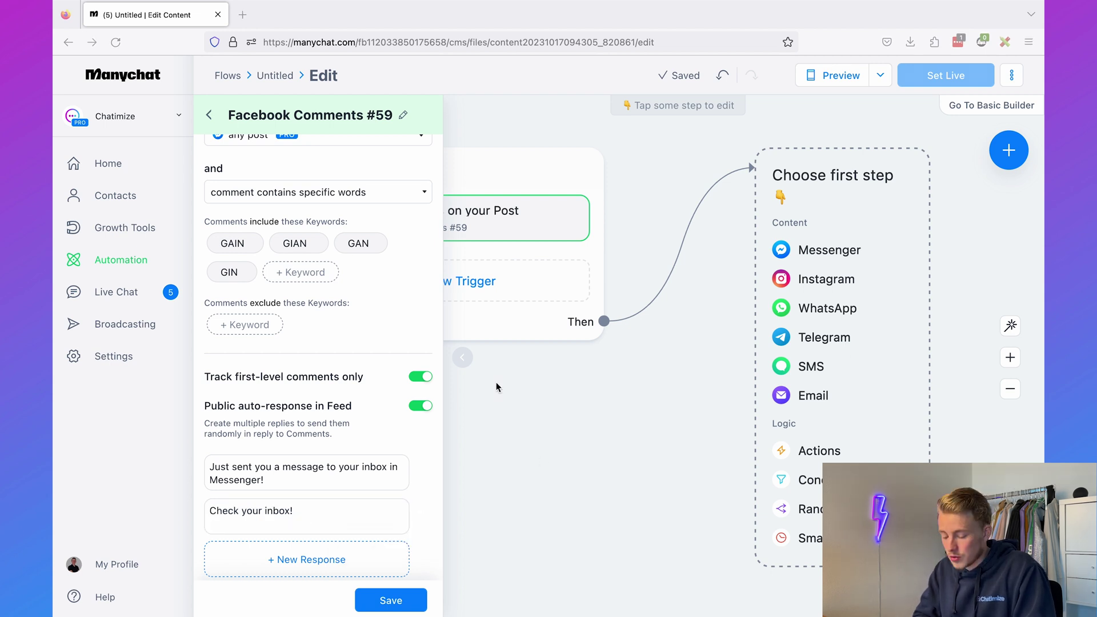
pyautogui.click(314, 522)
pyautogui.click(289, 559)
pyautogui.write('The discount code is in your inbox!')
pyautogui.click(371, 452)
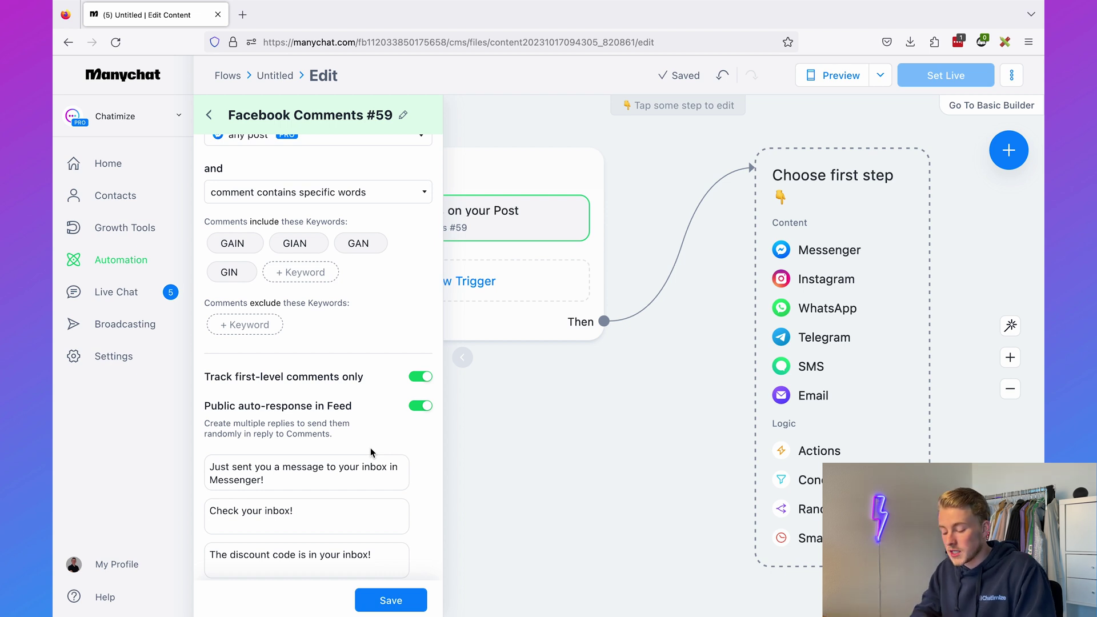
# Enable automatic liking of comments and save the Facebook comments trigger.
pyautogui.scroll(-2, 343, 491)
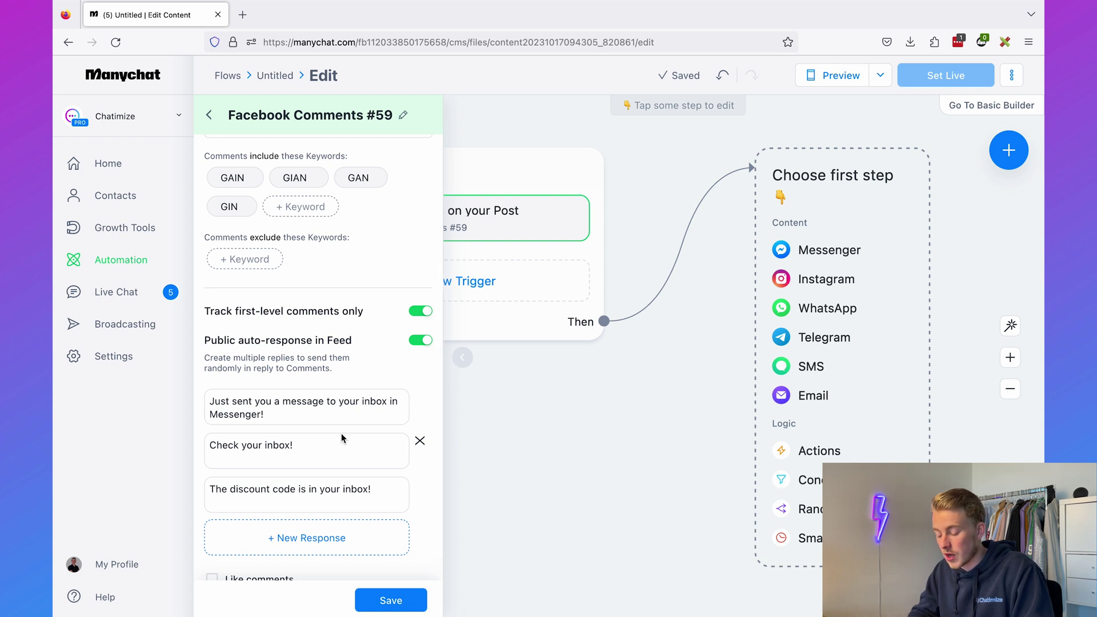
pyautogui.scroll(-1, 343, 433)
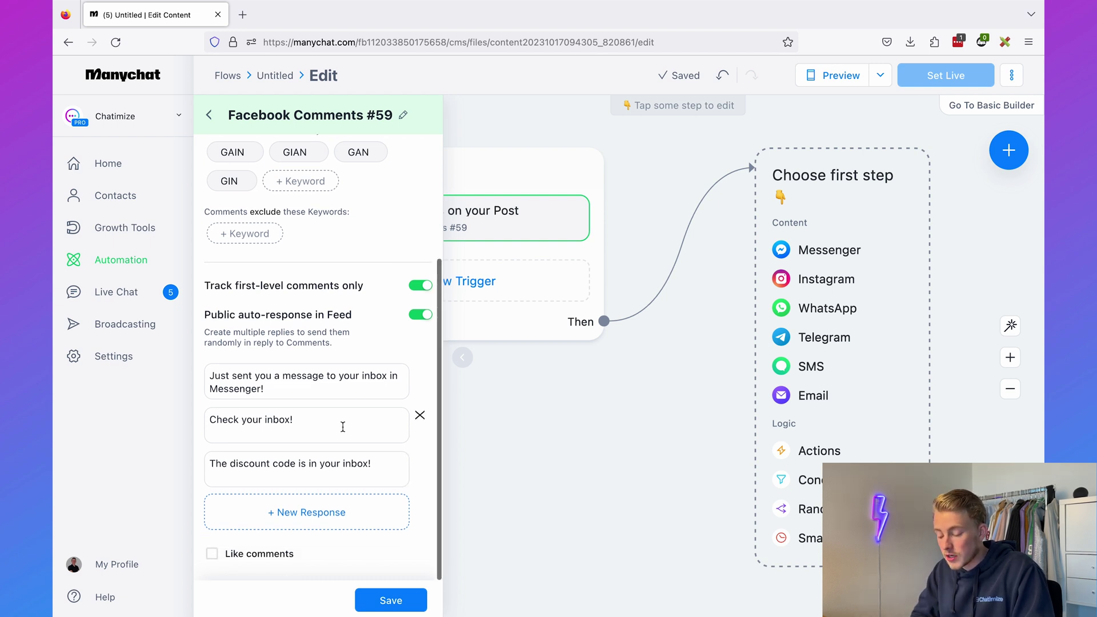
pyautogui.click(260, 565)
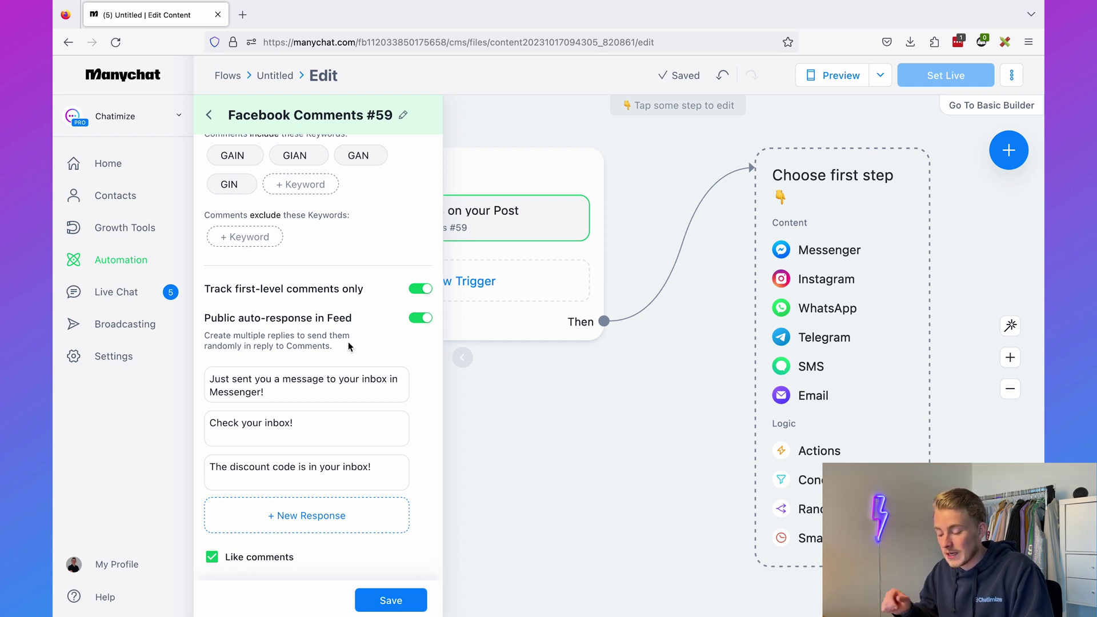
pyautogui.click(369, 603)
pyautogui.click(711, 407)
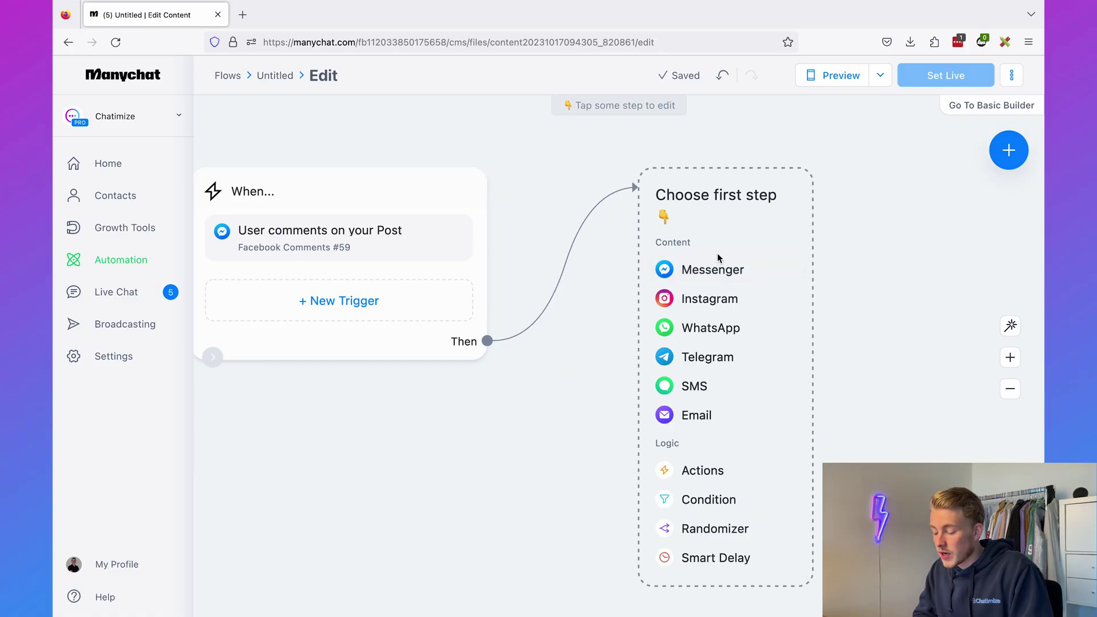
# Add a Messenger message as the first step and set it to send as Comment Reply.
pyautogui.click(724, 264)
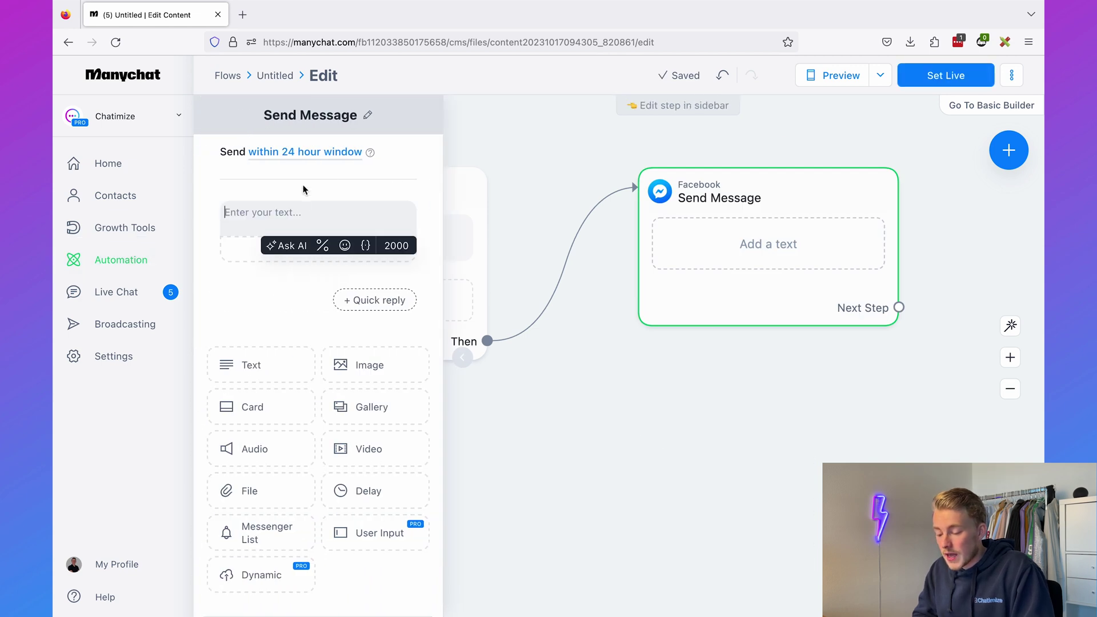
pyautogui.click(284, 154)
pyautogui.click(291, 219)
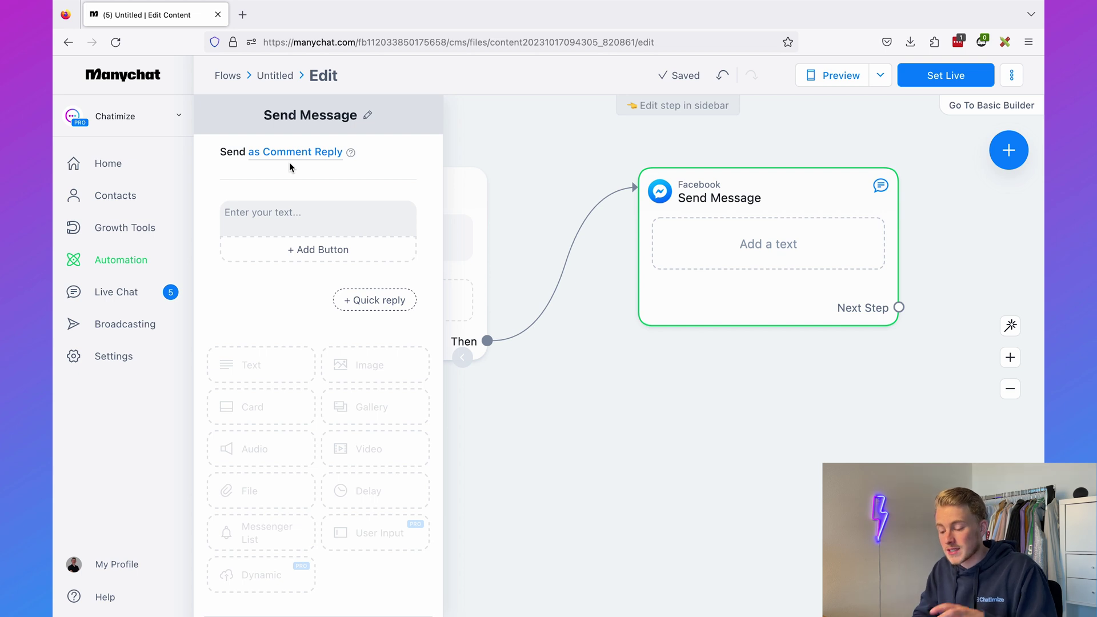
# Write the comment-reply text asking if readers are ready to gain more muscle, ending with "Just click the button below to unlock your 50% discount 👇".
pyautogui.click(297, 216)
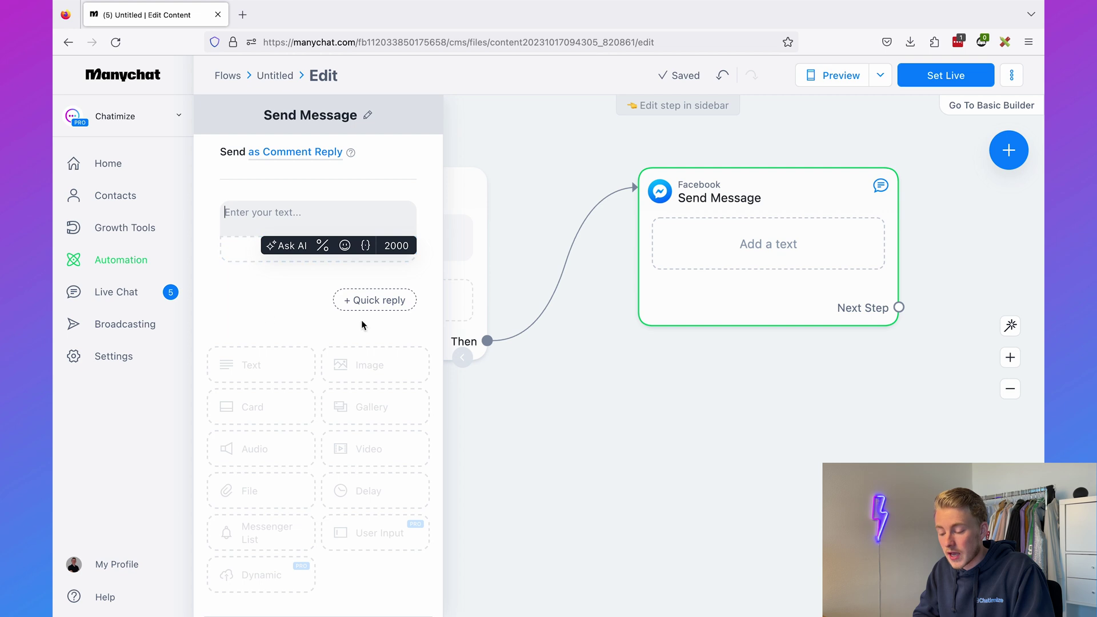
pyautogui.click(288, 301)
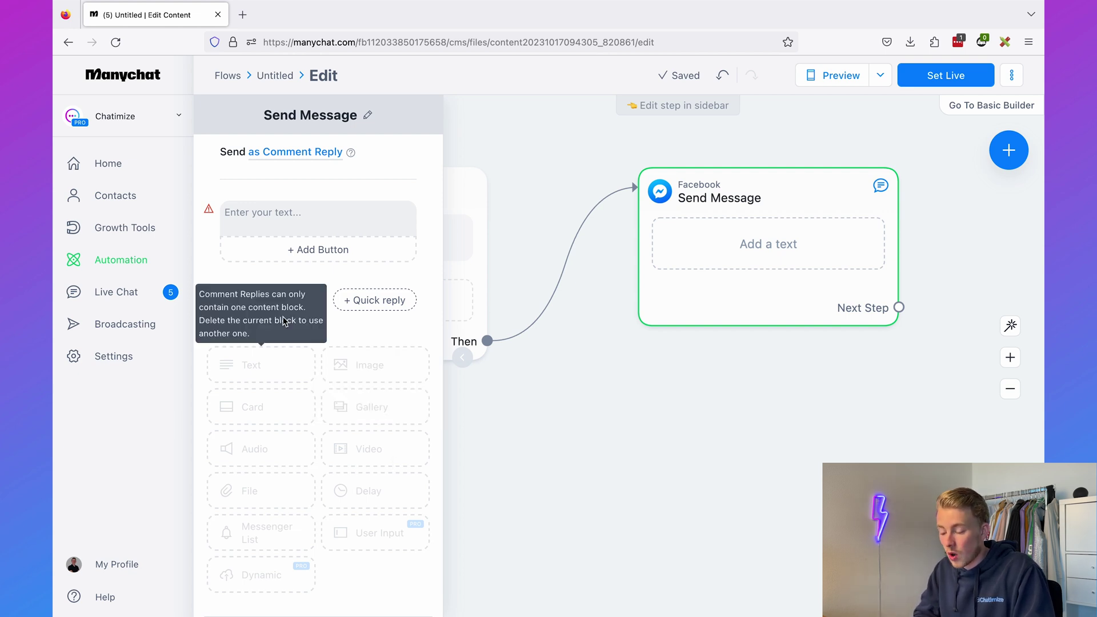
pyautogui.click(288, 220)
pyautogui.click(292, 253)
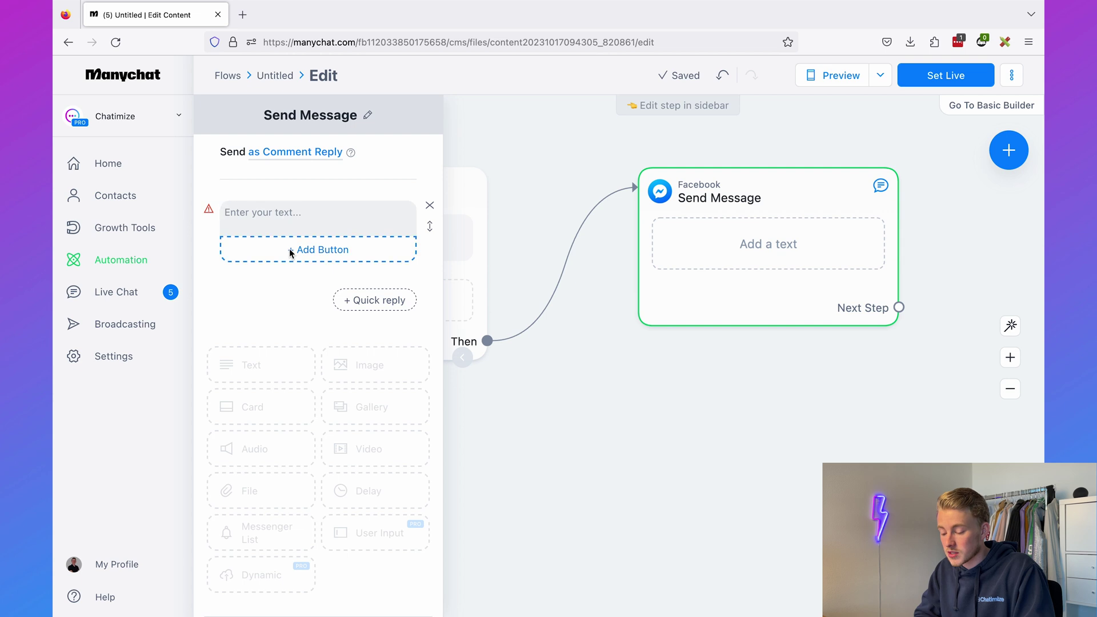
pyautogui.click(352, 217)
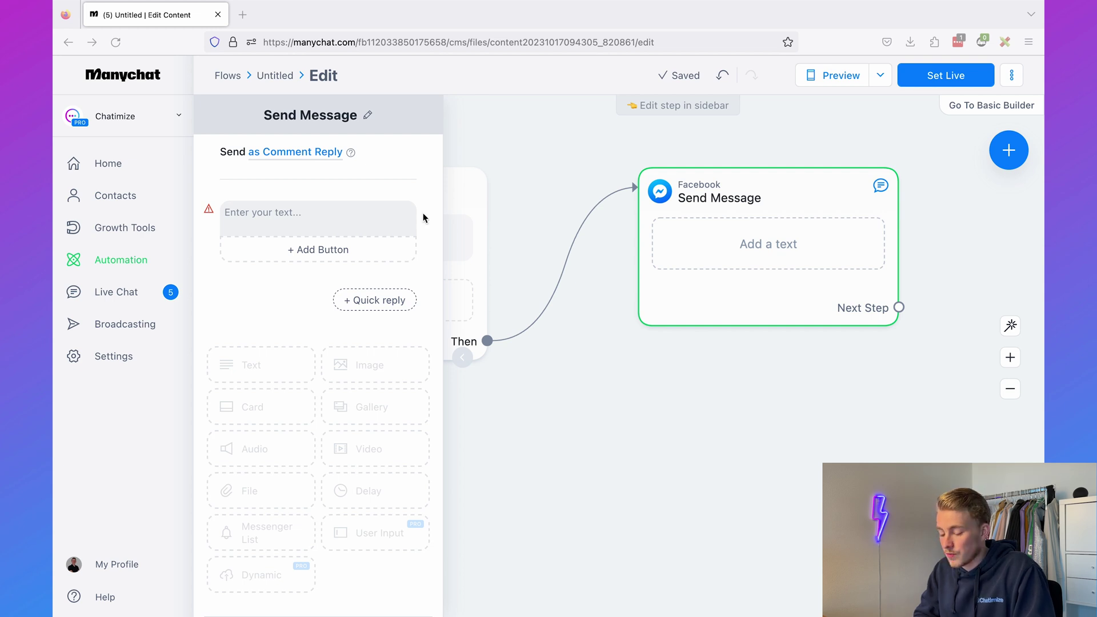
pyautogui.click(338, 219)
pyautogui.write('Are you ready to gain more muscle and take your body to the next level?  Just click the button below to unlock your 50% discount 👇')
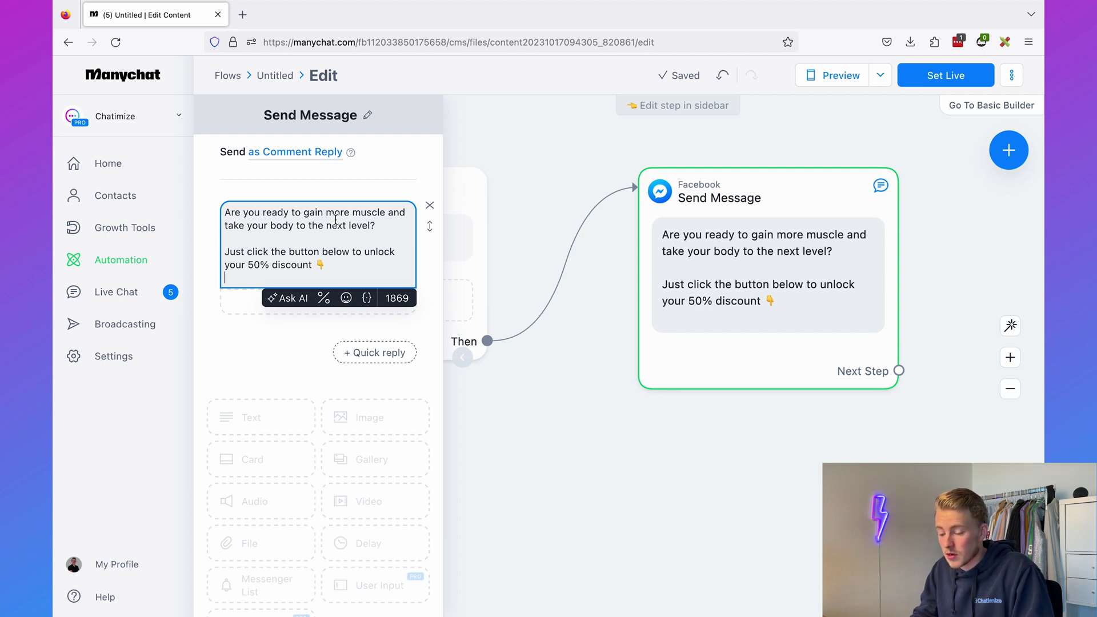
pyautogui.press('BackSpace')
pyautogui.click(279, 328)
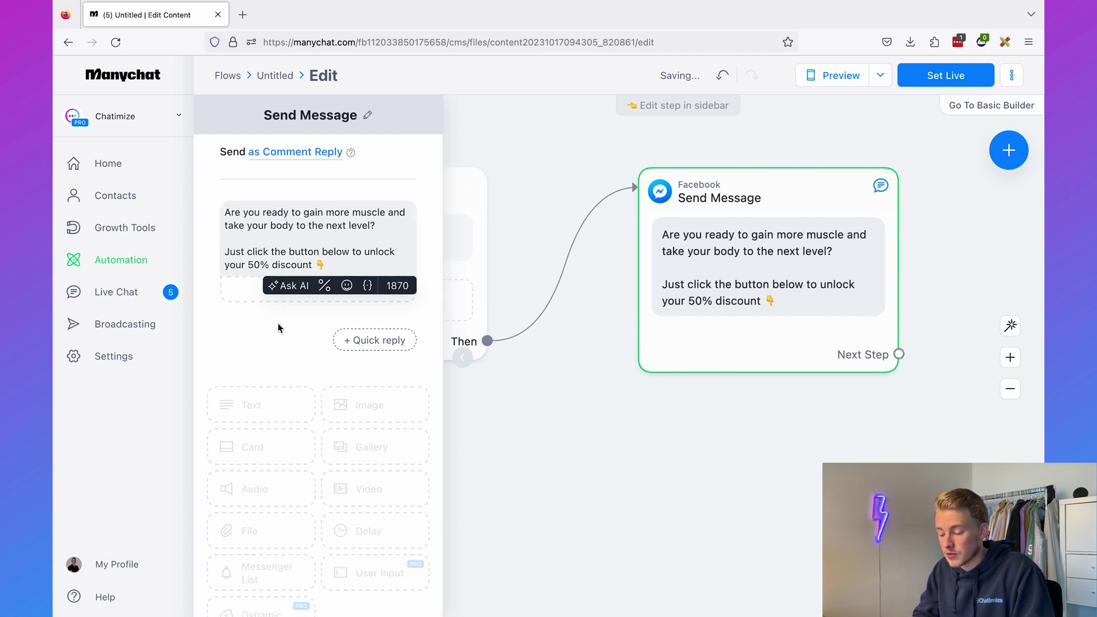
# Add a button titled "🔐 Unlock My Discount" to the comment-reply message.
pyautogui.click(306, 290)
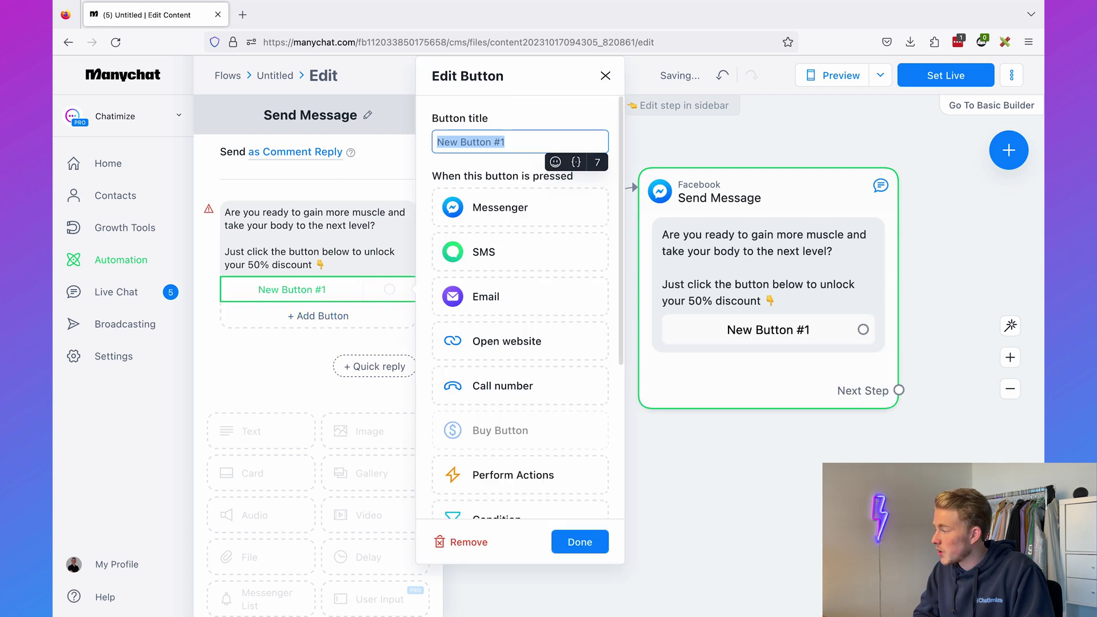
pyautogui.click(533, 145)
pyautogui.write('🔐 Unlock My Discount')
pyautogui.click(536, 128)
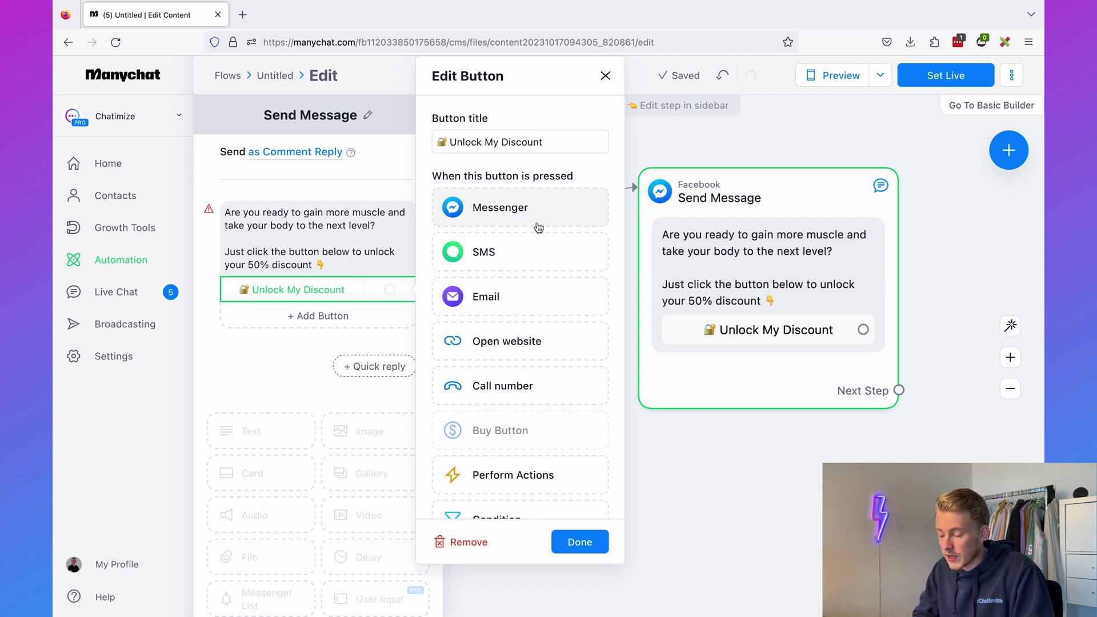
pyautogui.click(598, 540)
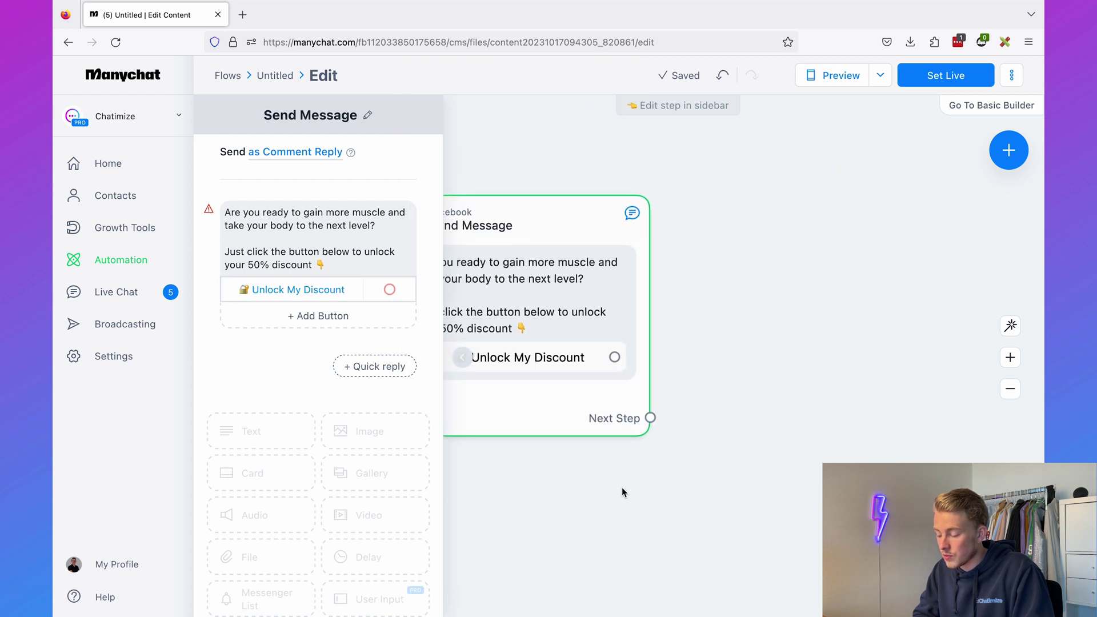
# Connect the Unlock My Discount button to a new Messenger message and align that block beside the first message.
pyautogui.moveTo(615, 359)
pyautogui.mouseDown()
pyautogui.moveTo(777, 217)
pyautogui.moveTo(739, 206)
pyautogui.mouseUp()
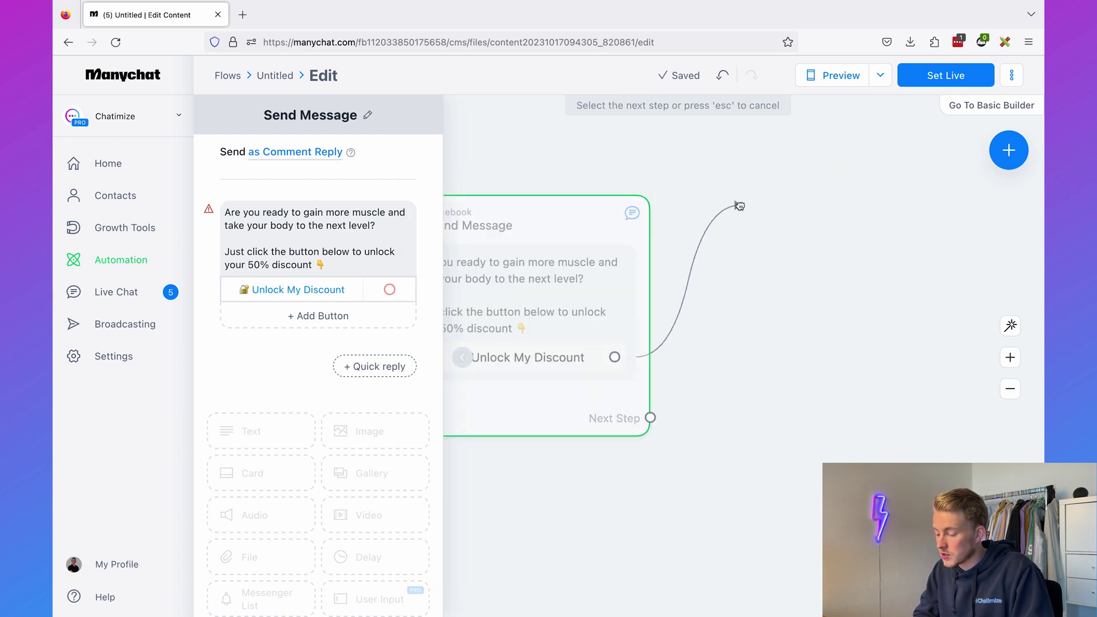
pyautogui.click(771, 209)
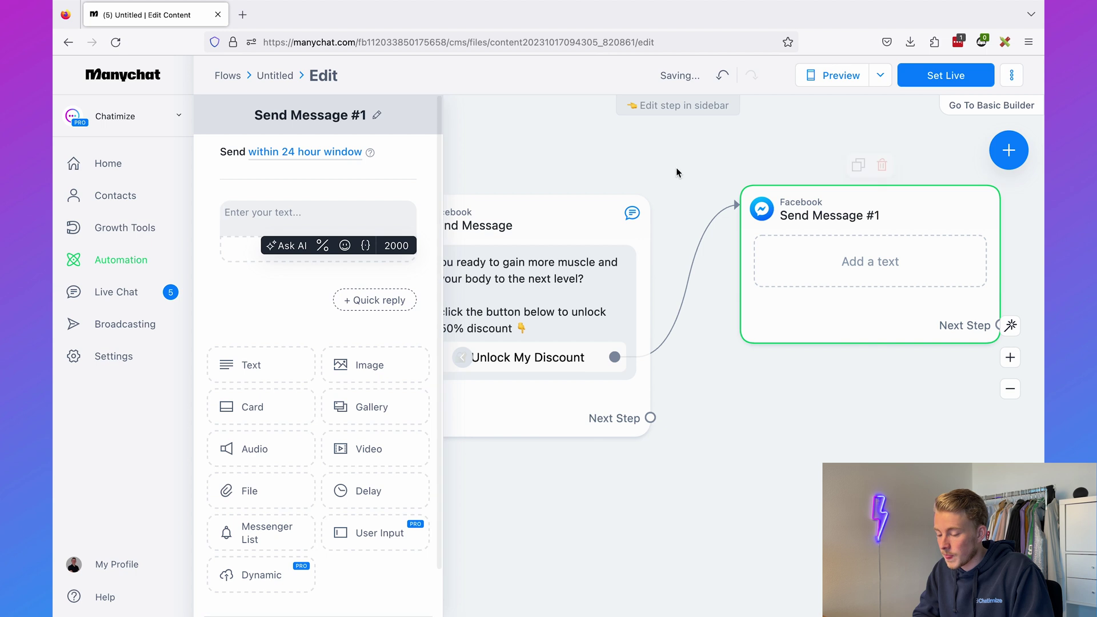
pyautogui.moveTo(786, 209); pyautogui.dragTo(785, 217)
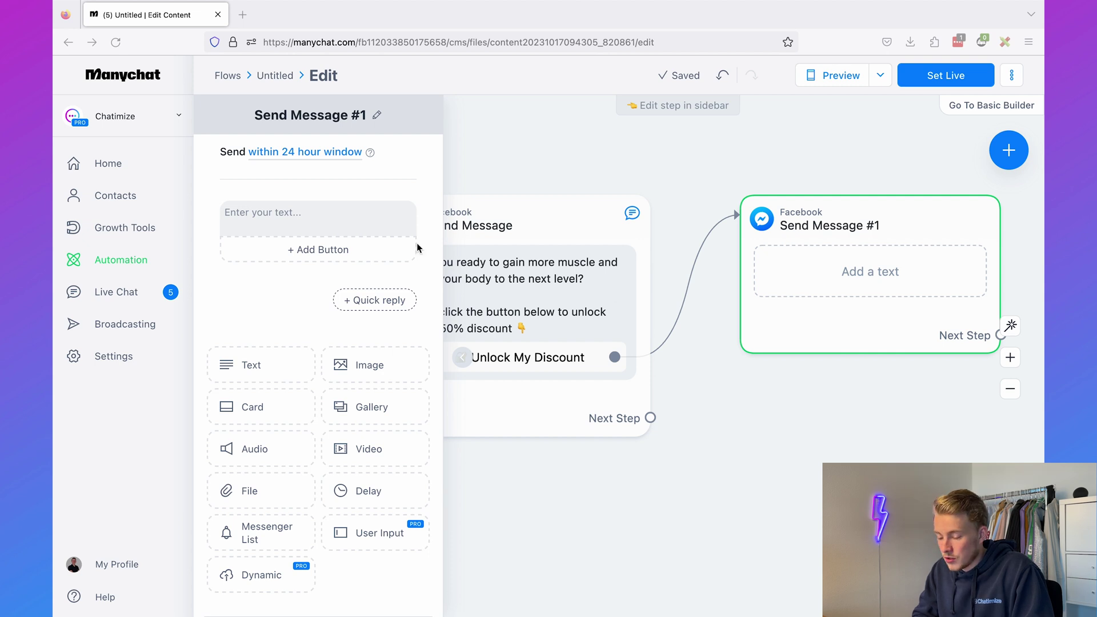
# Write the new message: "Awesome!", coupon code DISCOUNT50 for 50% off on checkout, and "Just click the button below to get access to the program 👇".
pyautogui.click(343, 213)
pyautogui.write('Awesome!  You can use this coupon code on checkout to unlock your 50% discount: DISCOUNT50  Just click the button below to get access to the program 👇')
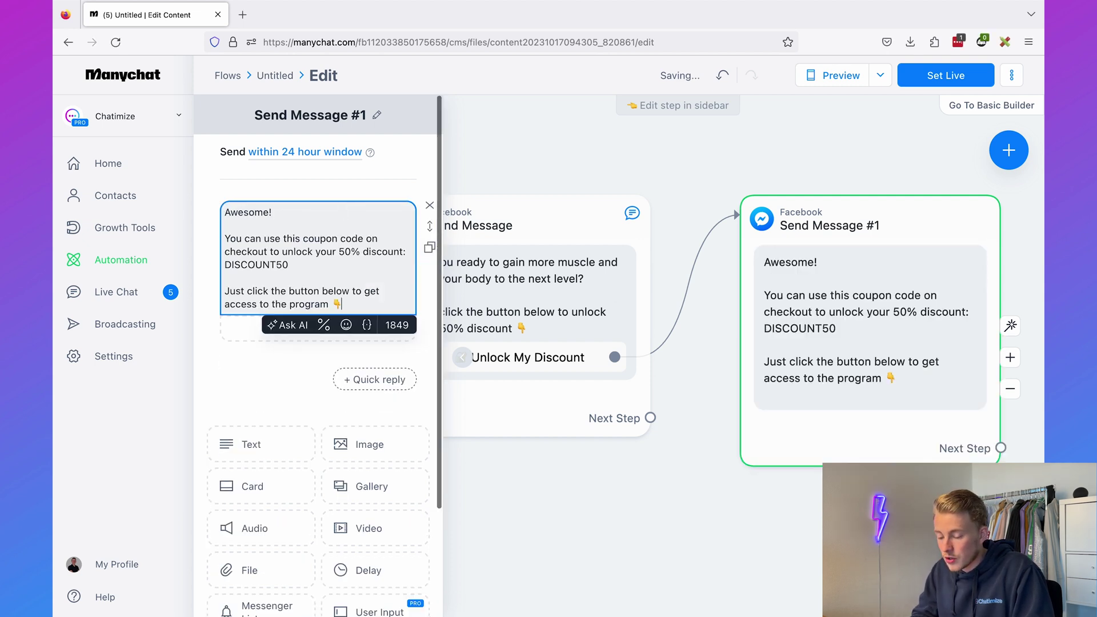
pyautogui.press('BackSpace')
pyautogui.tripleClick(290, 252)
pyautogui.moveTo(297, 264); pyautogui.dragTo(218, 264)
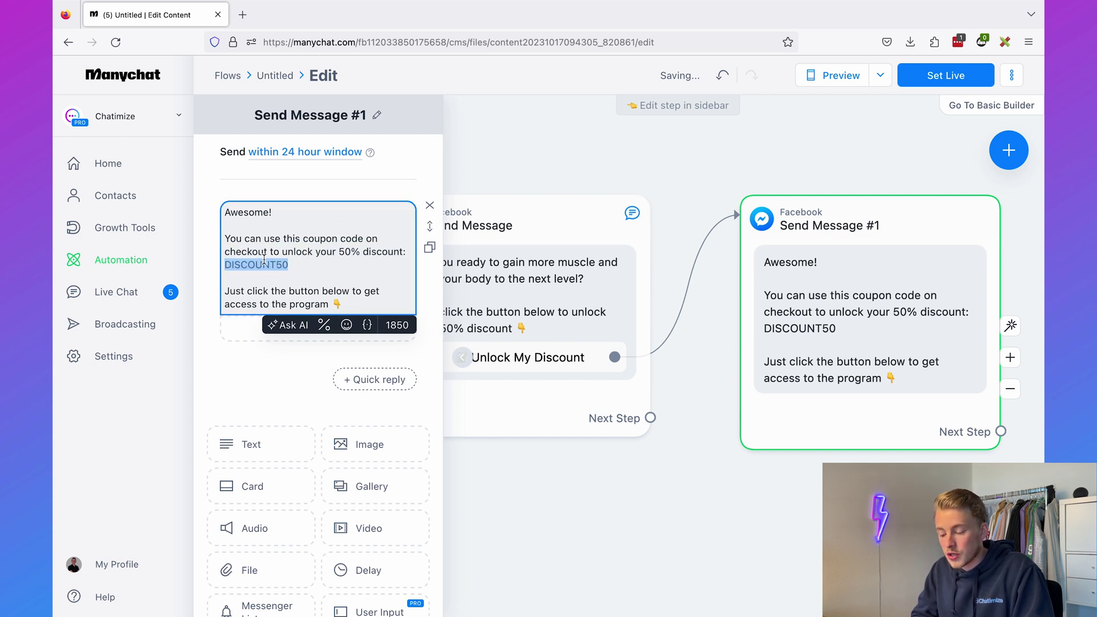
pyautogui.click(285, 306)
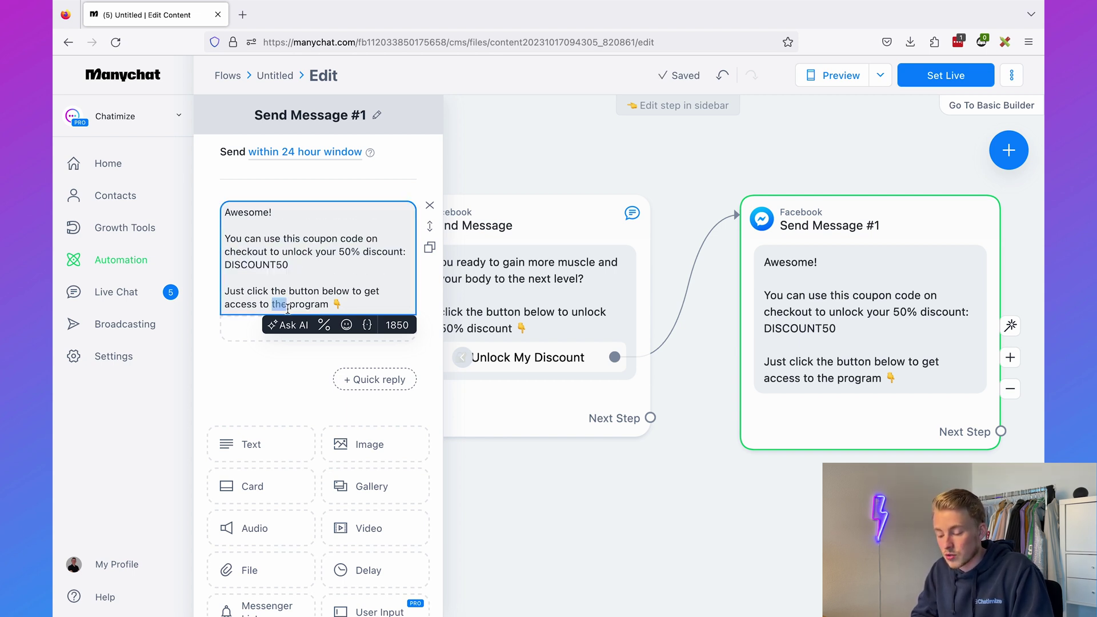
pyautogui.click(248, 389)
pyautogui.click(298, 336)
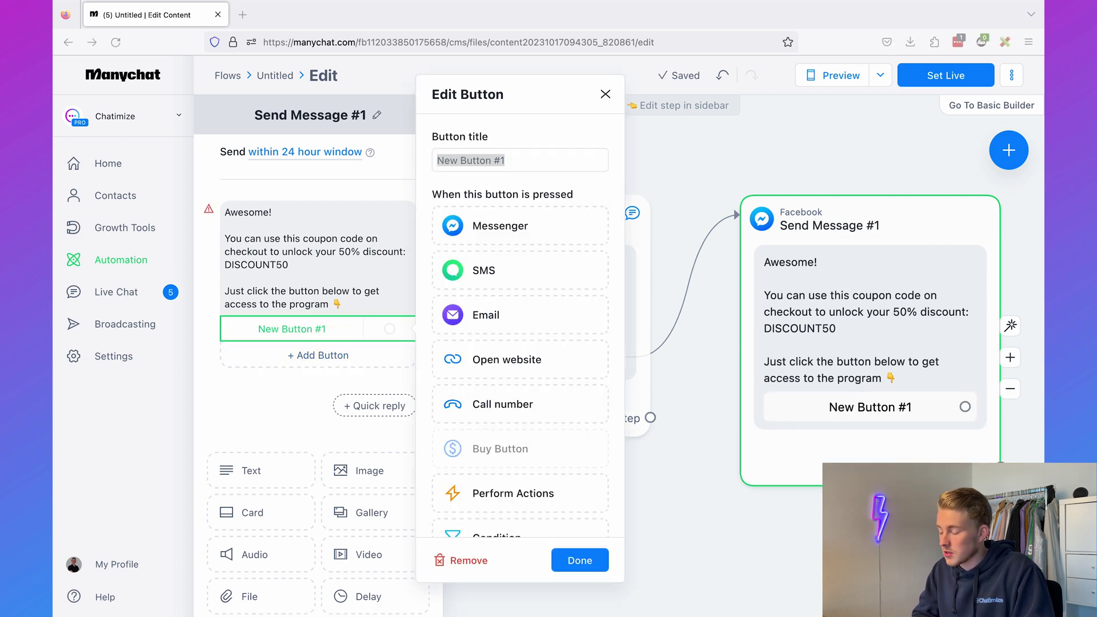
pyautogui.write('💪 Access the program')
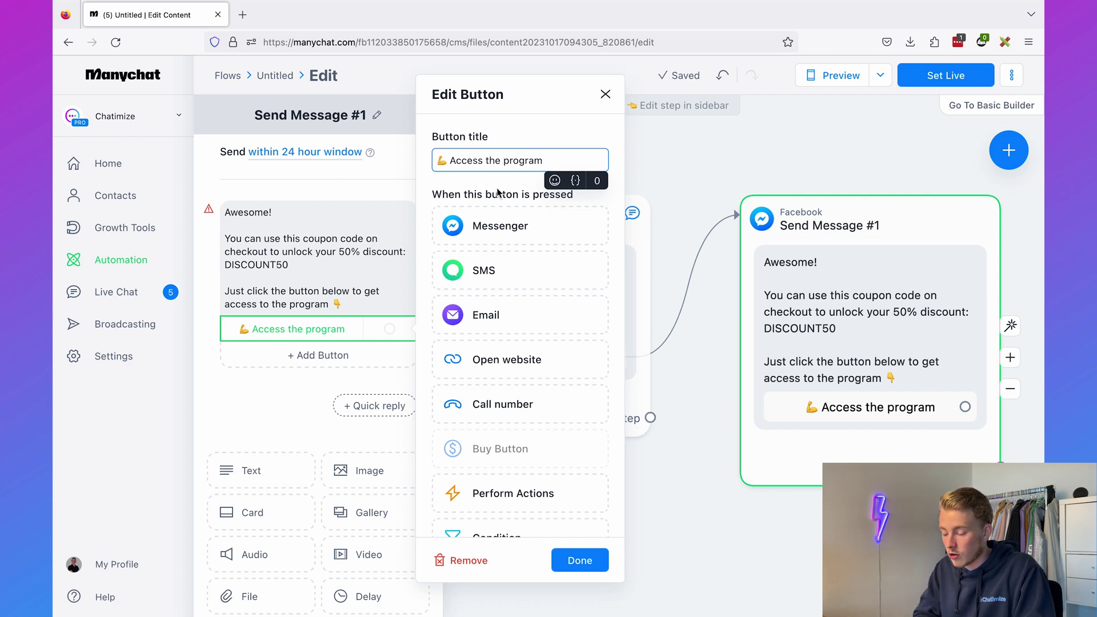
pyautogui.click(487, 358)
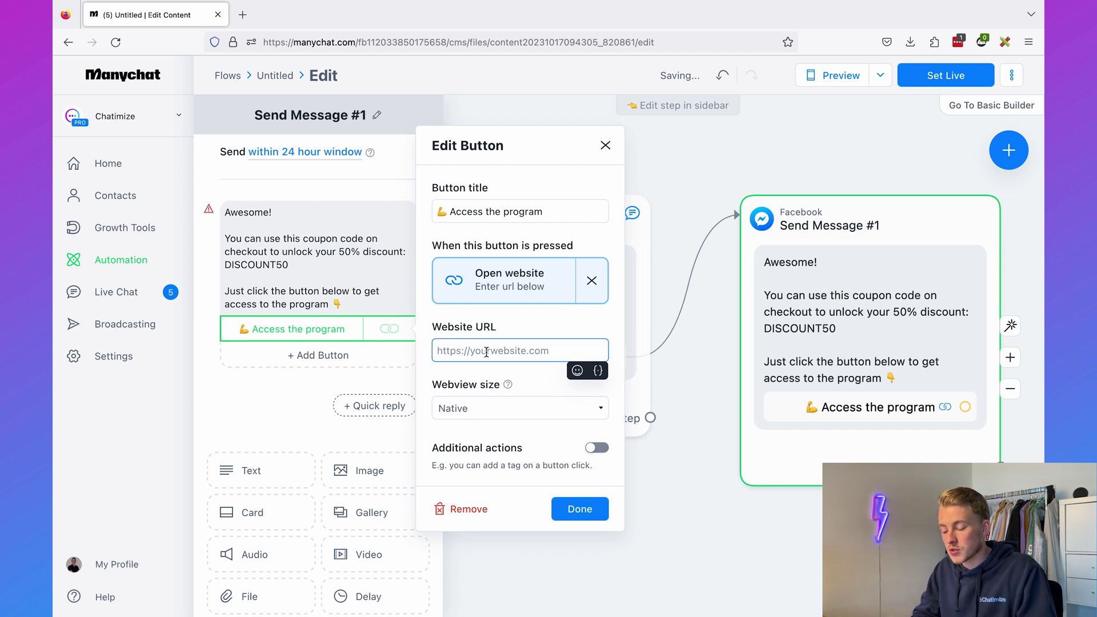
pyautogui.write('https://chatimize.com')
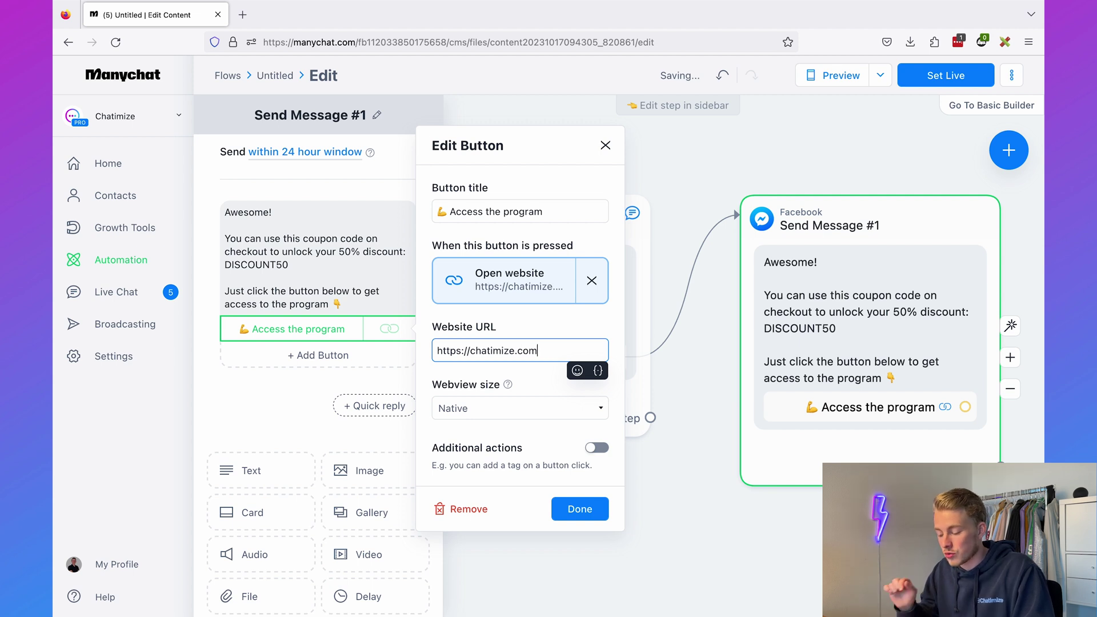
pyautogui.click(584, 515)
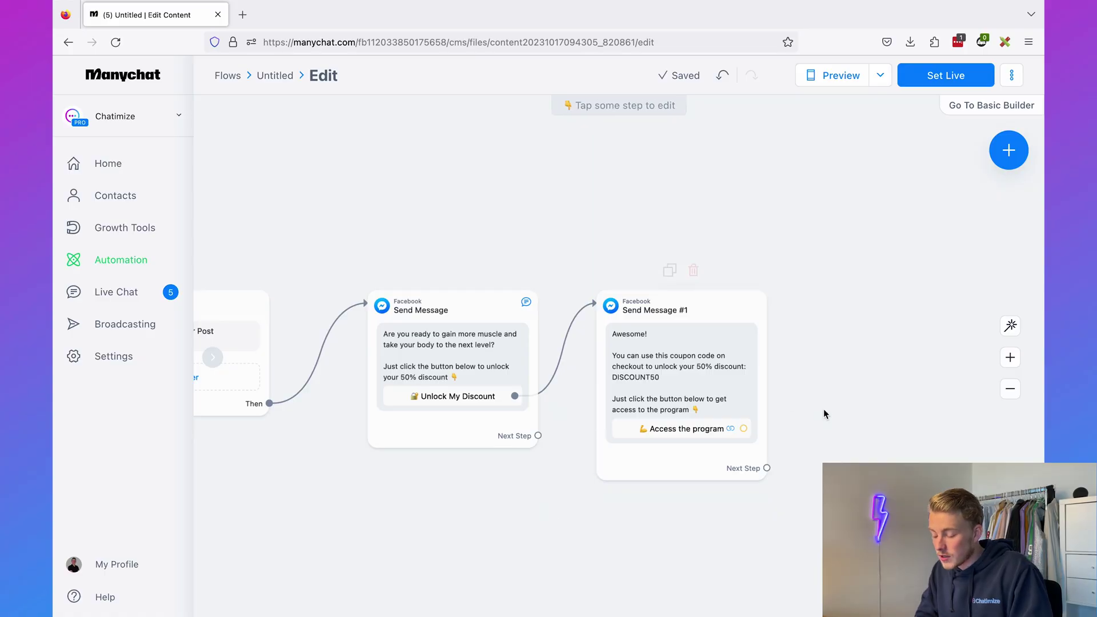
# Add a 1-hour Smart Delay as the next step after the coupon message and align its block with that message.
pyautogui.moveTo(818, 413); pyautogui.dragTo(623, 381)
pyautogui.moveTo(565, 439); pyautogui.dragTo(630, 265)
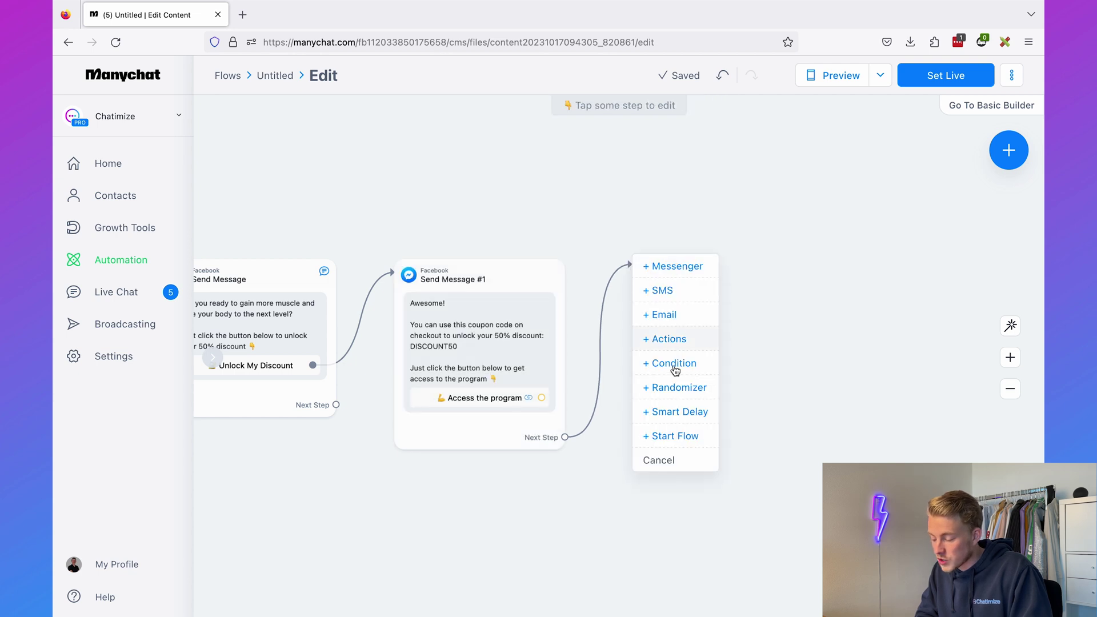
pyautogui.click(677, 412)
pyautogui.click(317, 205)
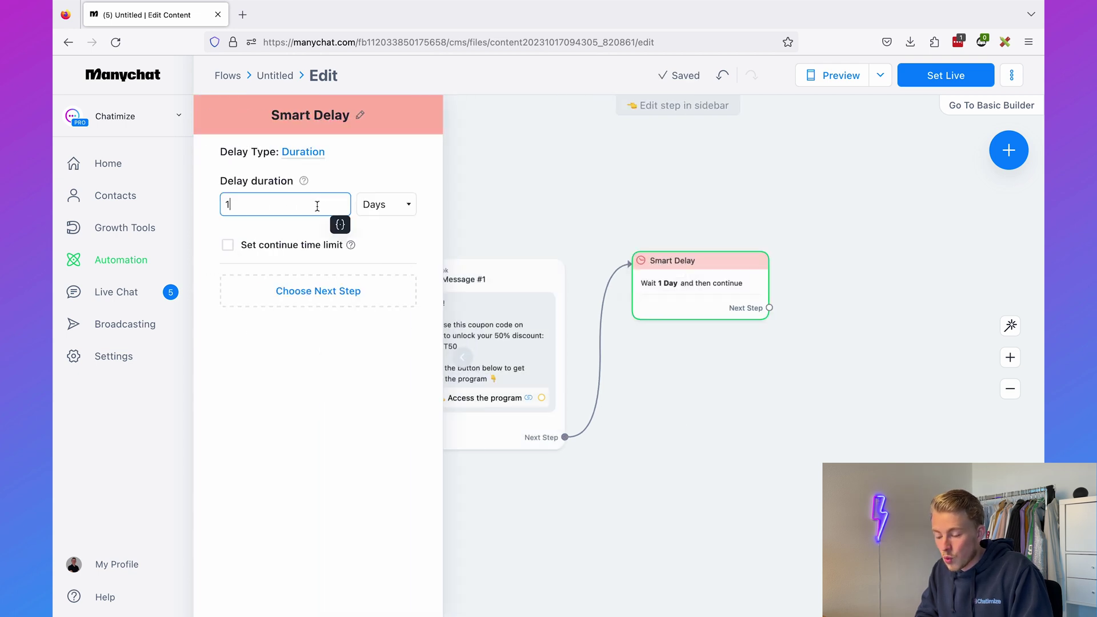
pyautogui.click(379, 204)
pyautogui.click(381, 184)
pyautogui.click(552, 184)
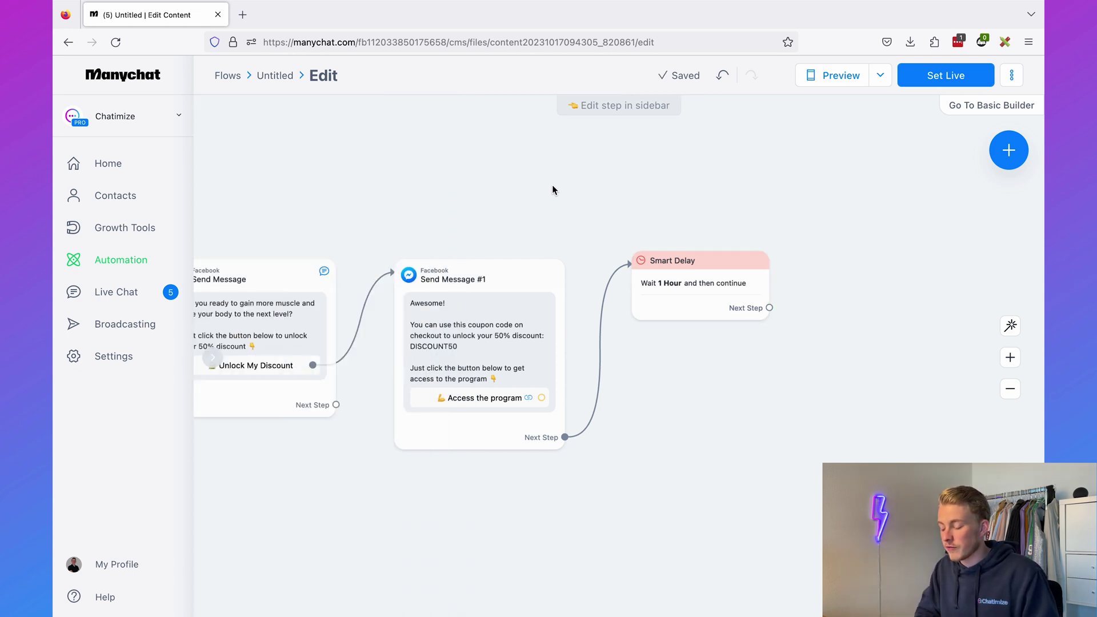
pyautogui.moveTo(708, 206); pyautogui.dragTo(586, 205)
pyautogui.moveTo(576, 261); pyautogui.dragTo(571, 270)
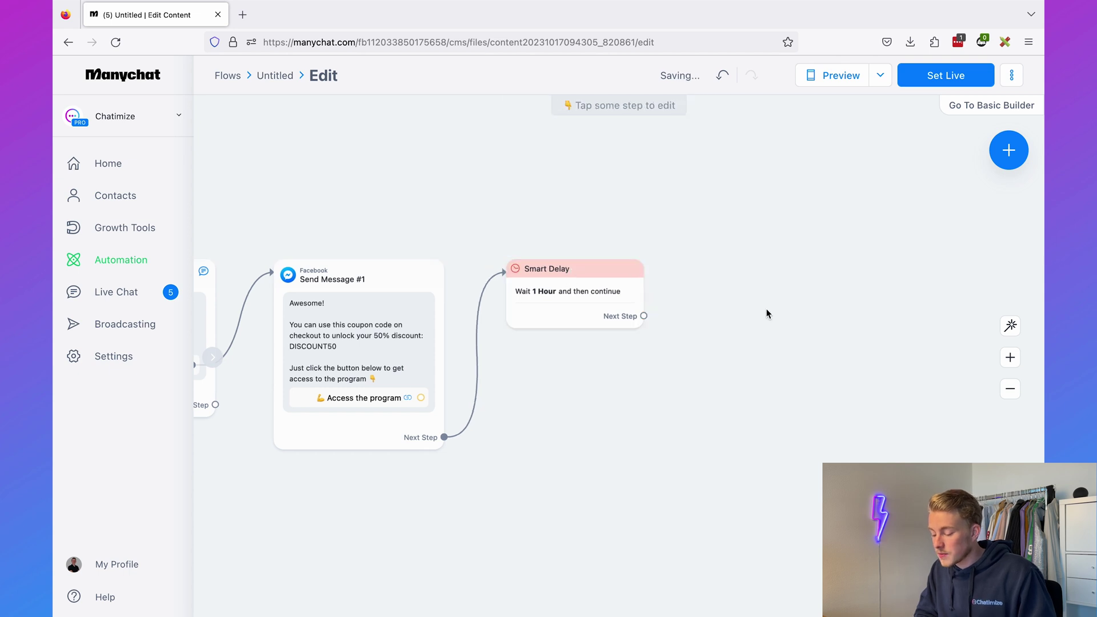
# Add a Messenger message after the Smart Delay: "Were you able to get access to [name of program]? Please click on one of the options below 👇".
pyautogui.moveTo(796, 327); pyautogui.dragTo(605, 319)
pyautogui.moveTo(462, 318); pyautogui.dragTo(530, 270)
pyautogui.click(568, 270)
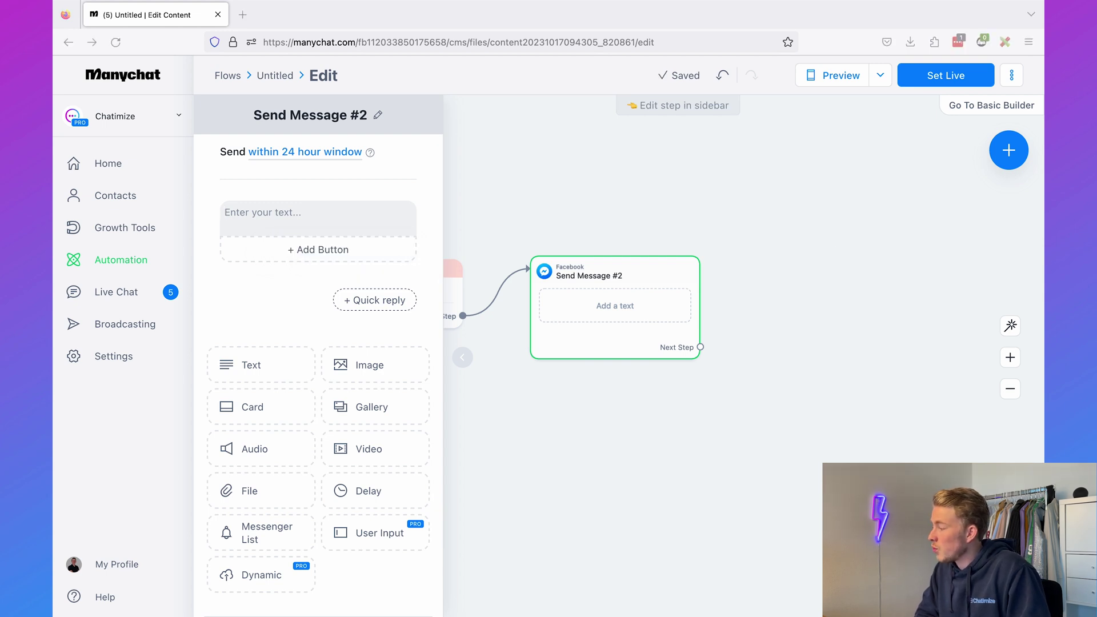
pyautogui.click(279, 212)
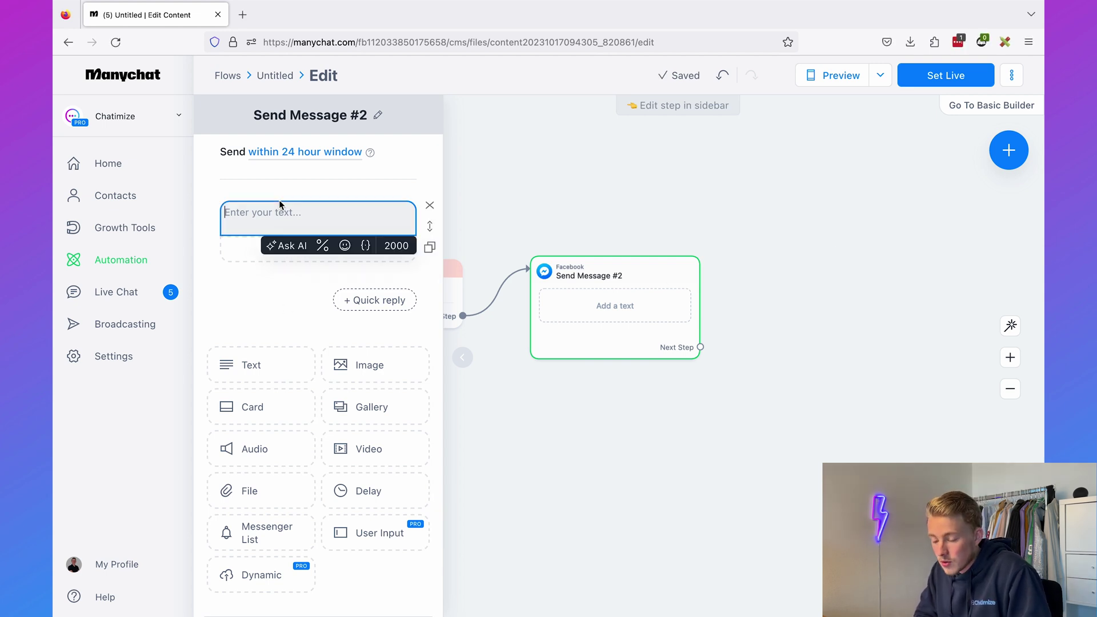
pyautogui.write('Were you able to get access to [name of program]?  Please click on one of the options below 👇')
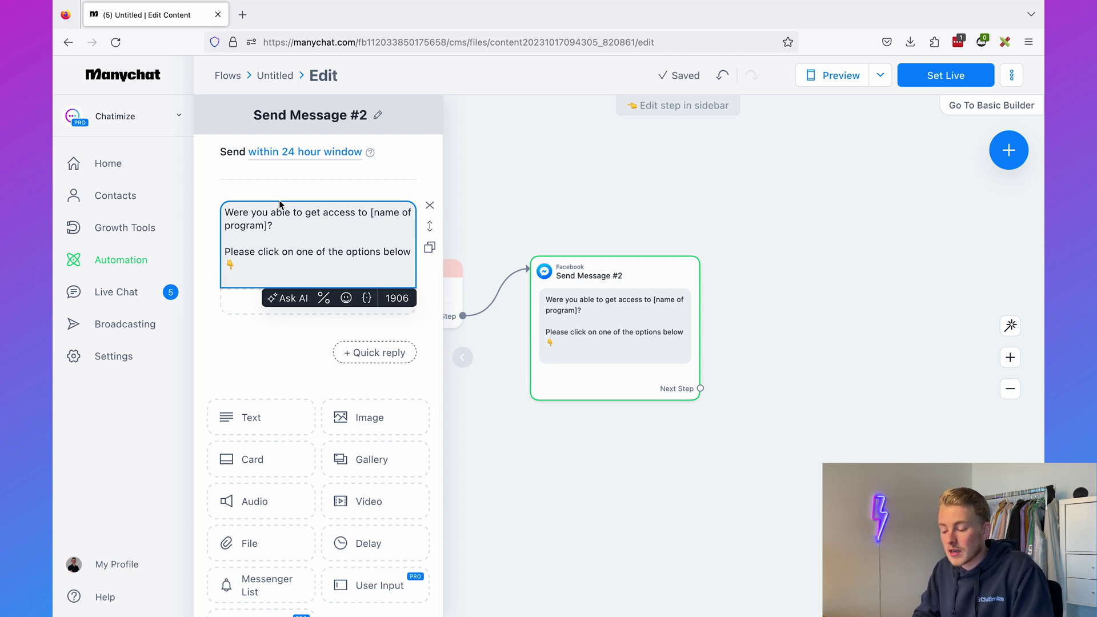
pyautogui.click(237, 346)
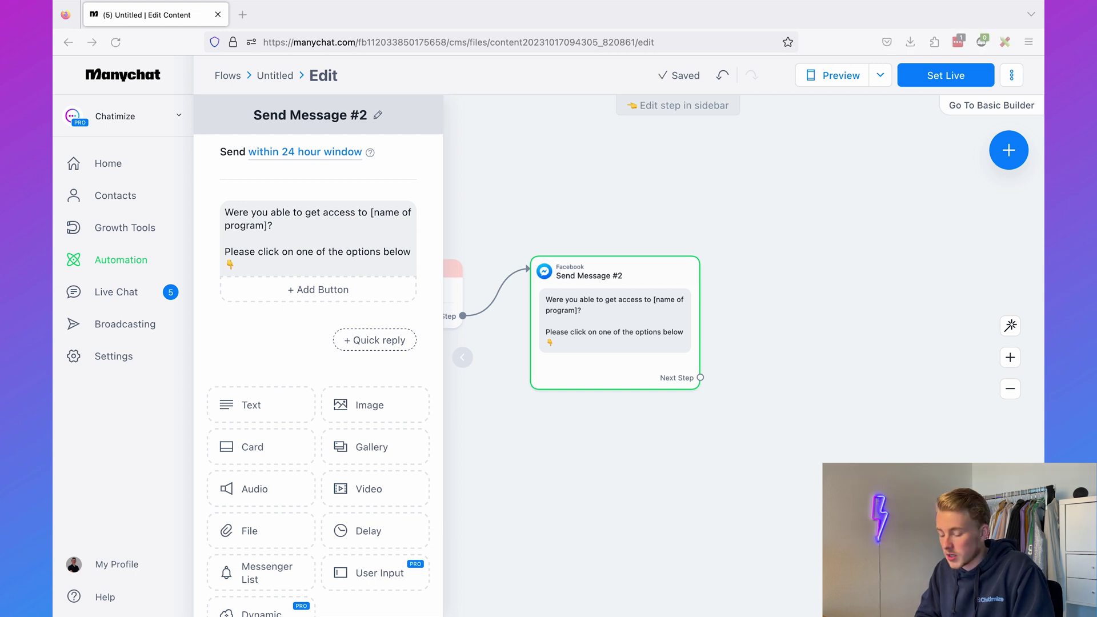
# Add a button titled "✅ YES, I'm in!" to the follow-up message.
pyautogui.click(307, 294)
pyautogui.write("✅ YES, I'm in!")
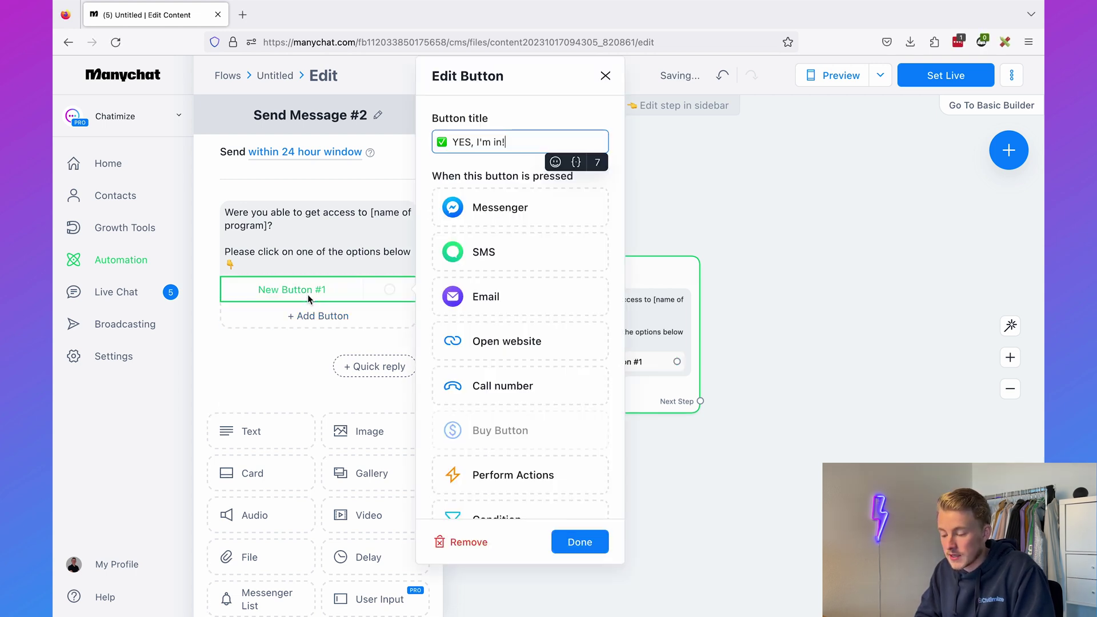
pyautogui.click(579, 540)
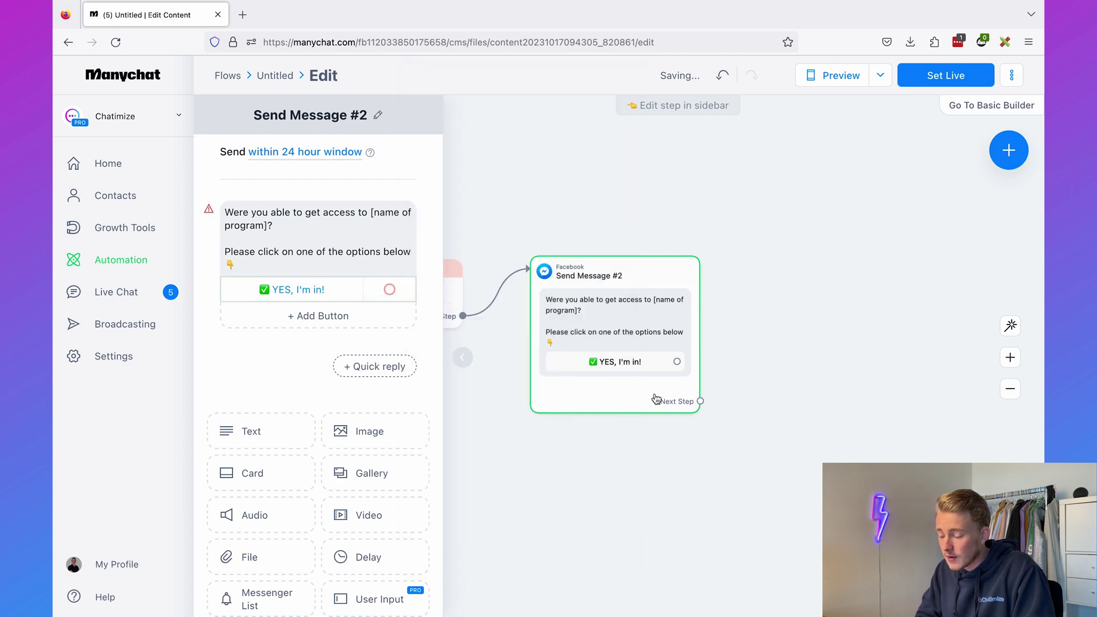
pyautogui.click(839, 388)
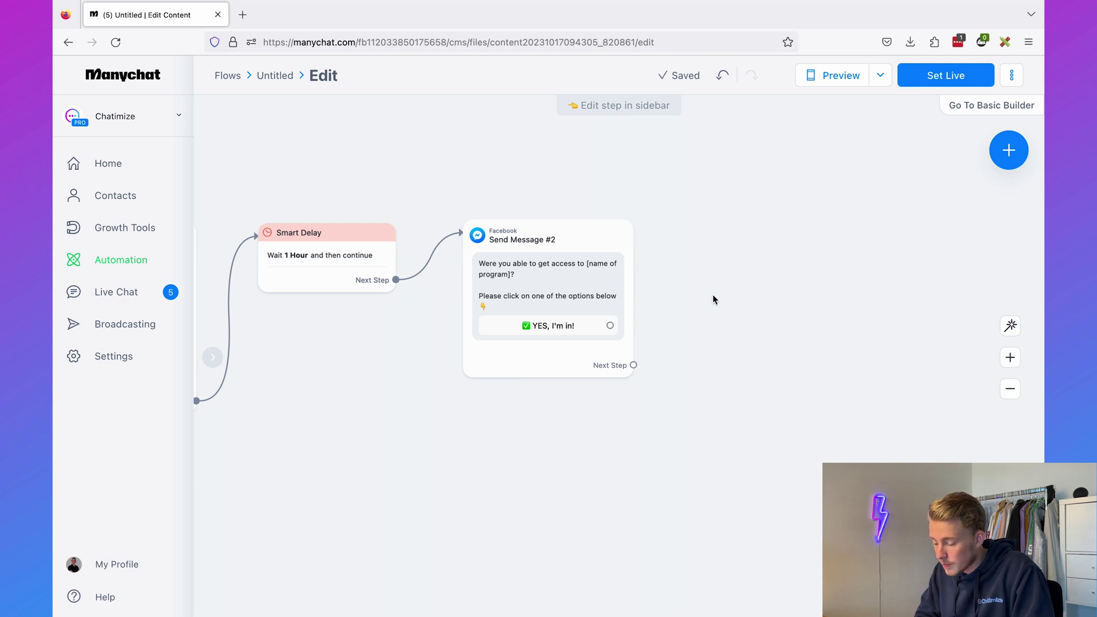
# Connect the "YES, I'm in!" button to a new Messenger message starting "That's great! I'm glad you are part of the program" and giving the support e-mail.
pyautogui.moveTo(611, 325); pyautogui.dragTo(719, 229)
pyautogui.click(737, 230)
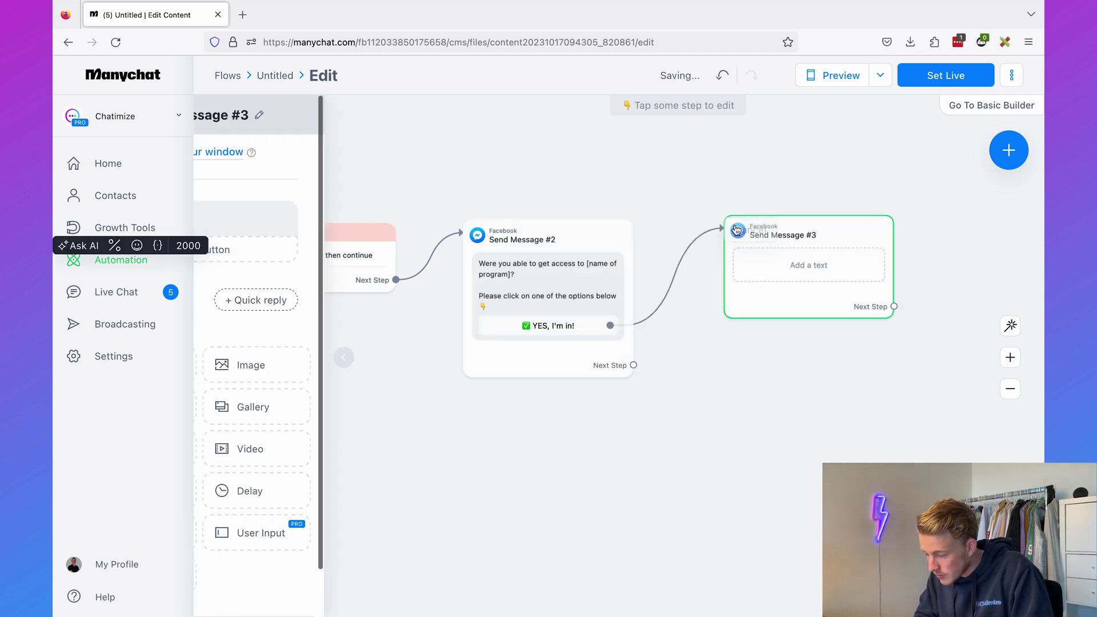
pyautogui.hotkey('ctrl', 'v')
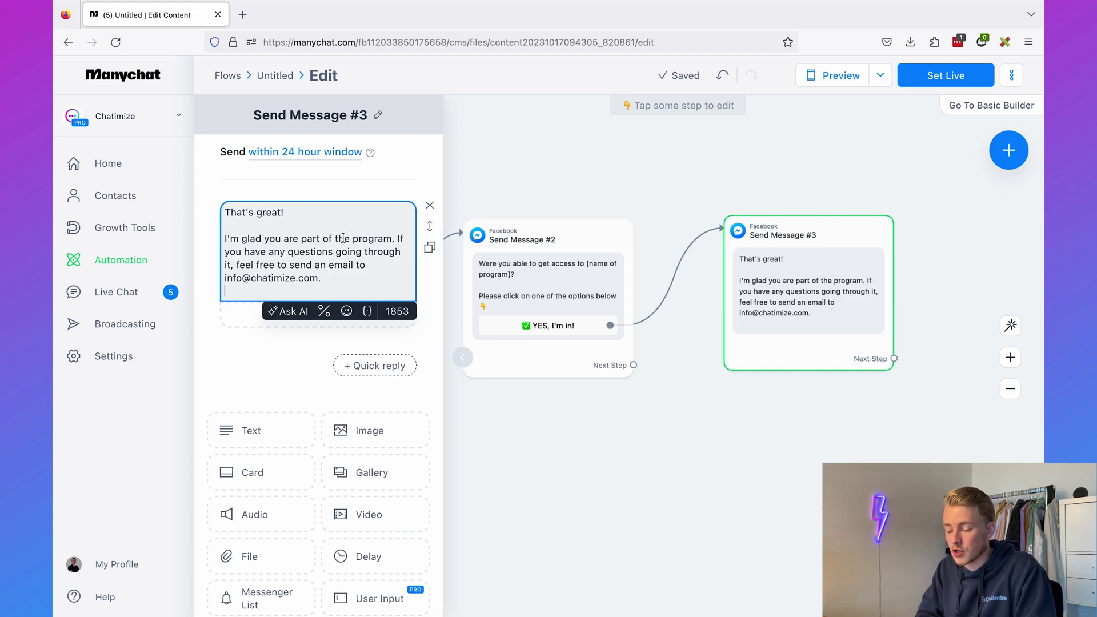
pyautogui.press('BackSpace')
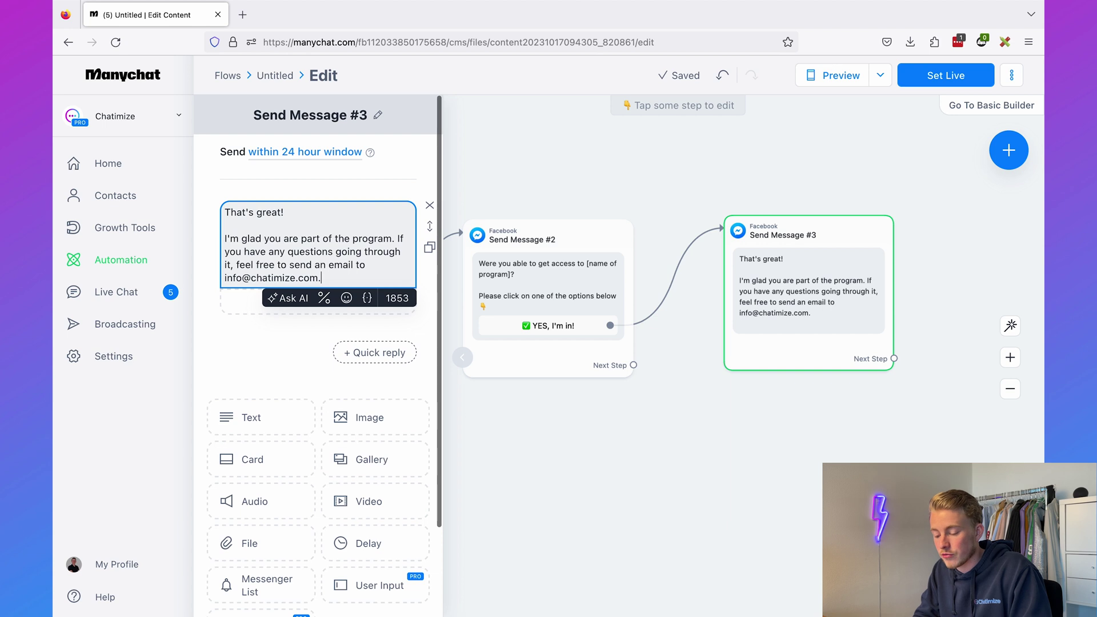
pyautogui.moveTo(319, 278); pyautogui.dragTo(224, 277)
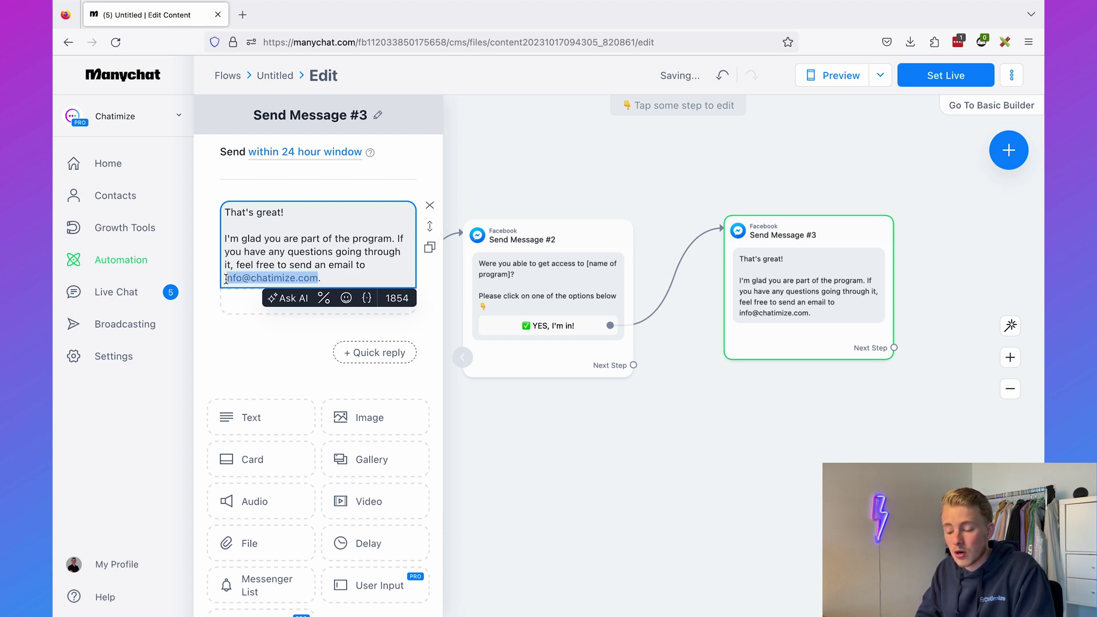
# Add a second button titled "🤔 Still thinking..." to the message asking whether the person got access to the program.
pyautogui.click(584, 170)
pyautogui.click(554, 267)
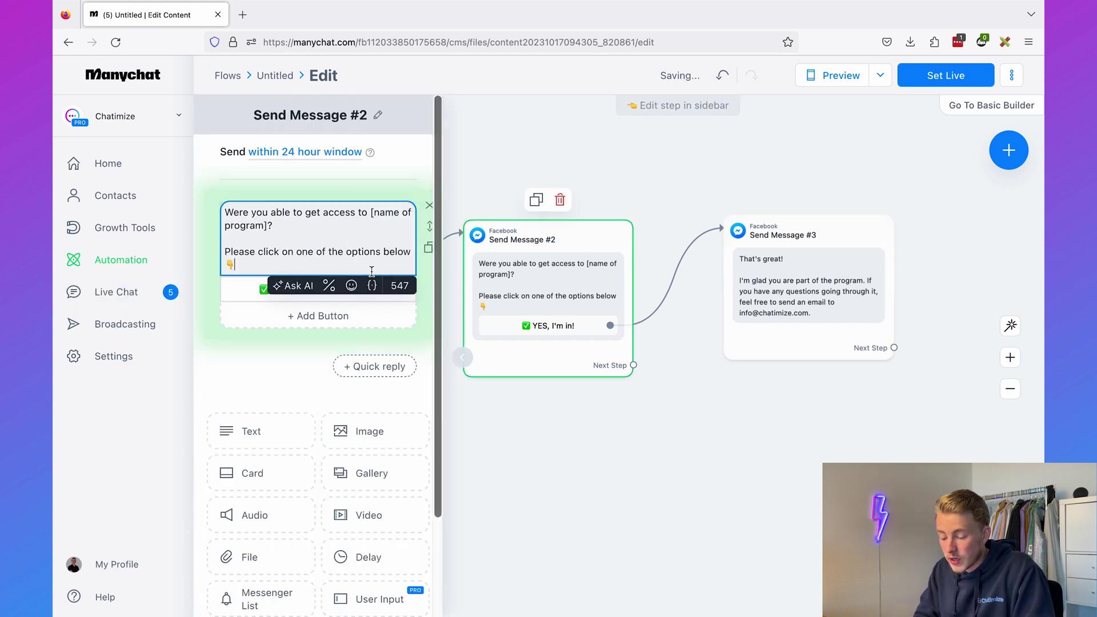
pyautogui.click(290, 315)
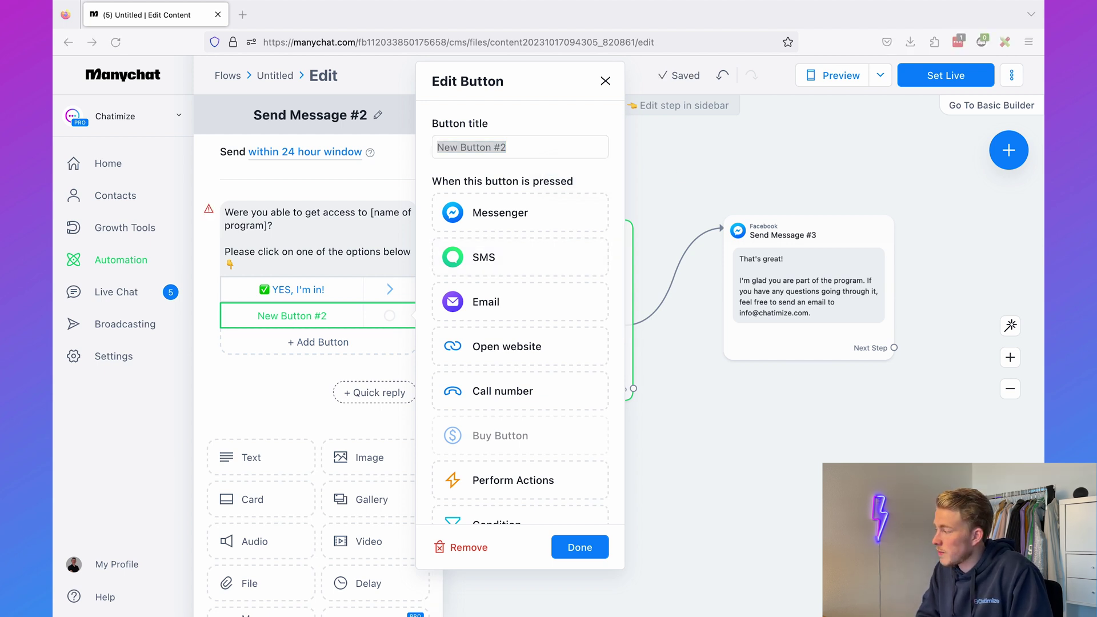
pyautogui.press('super+Tab')
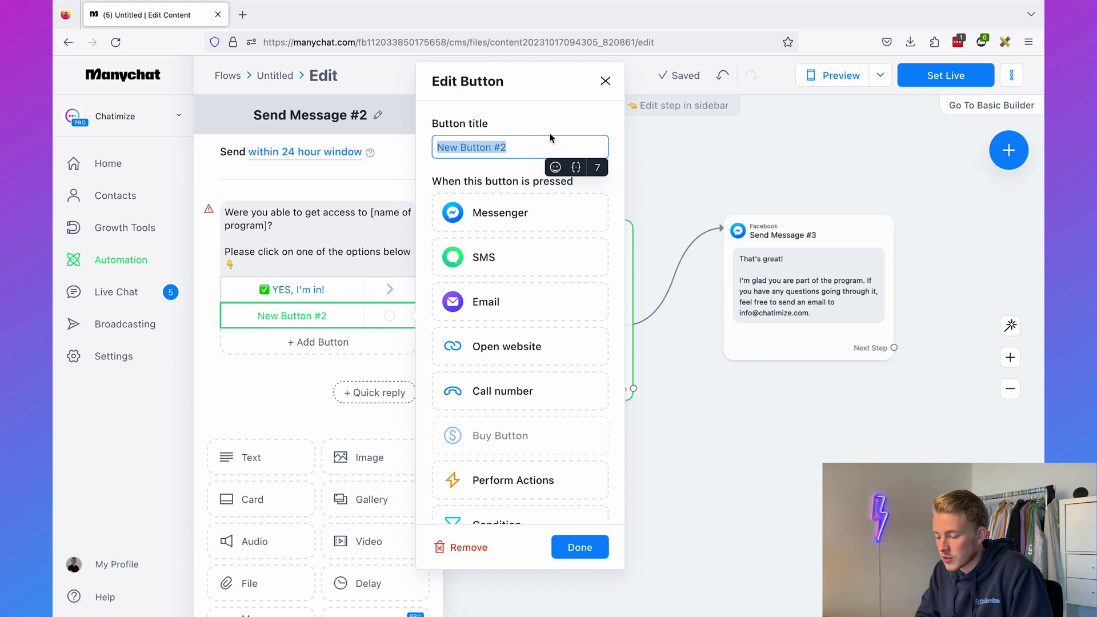
pyautogui.write('🤔 Still thinking...')
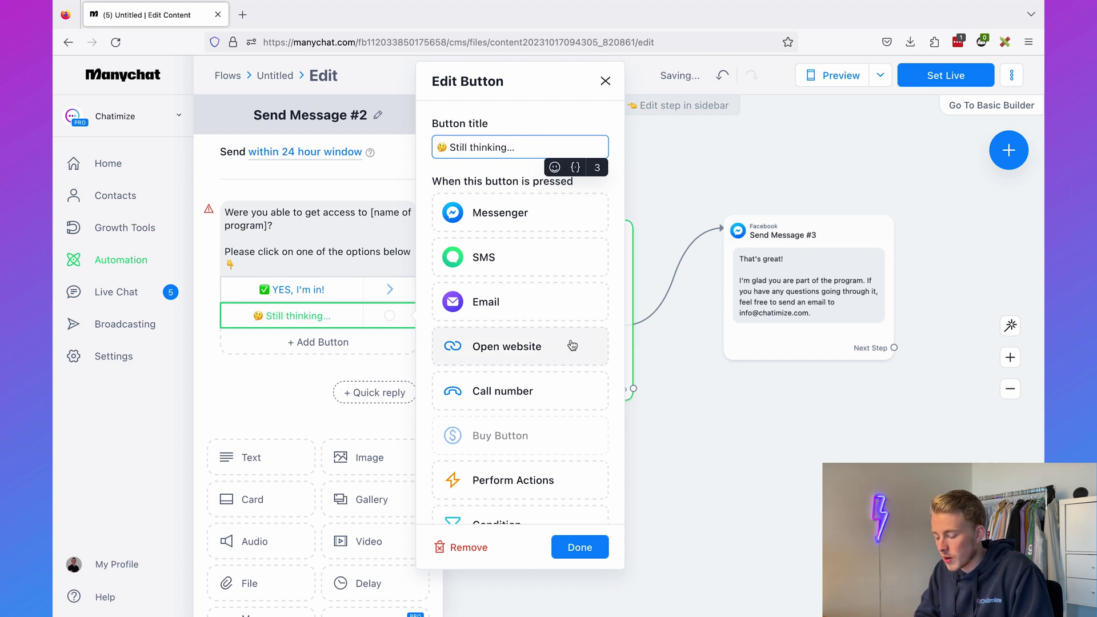
pyautogui.click(580, 547)
# Connect the "Still thinking..." button to a new Messenger message: "I understand! I will bring in someone from our team to help you with this 💪".
pyautogui.moveTo(905, 548); pyautogui.dragTo(766, 440)
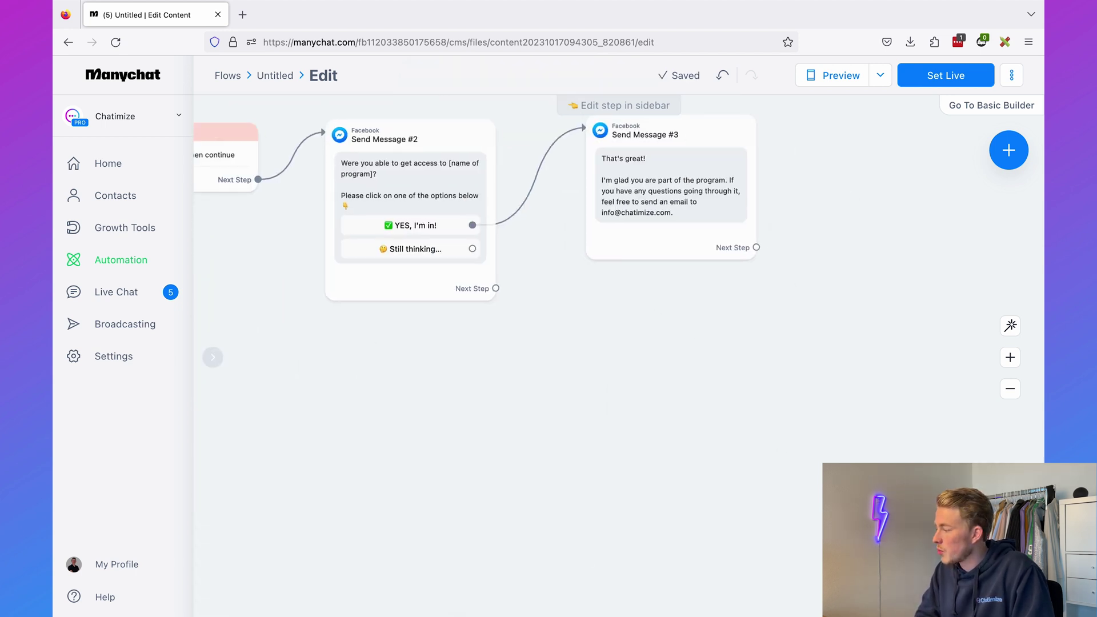
pyautogui.press('super+Tab')
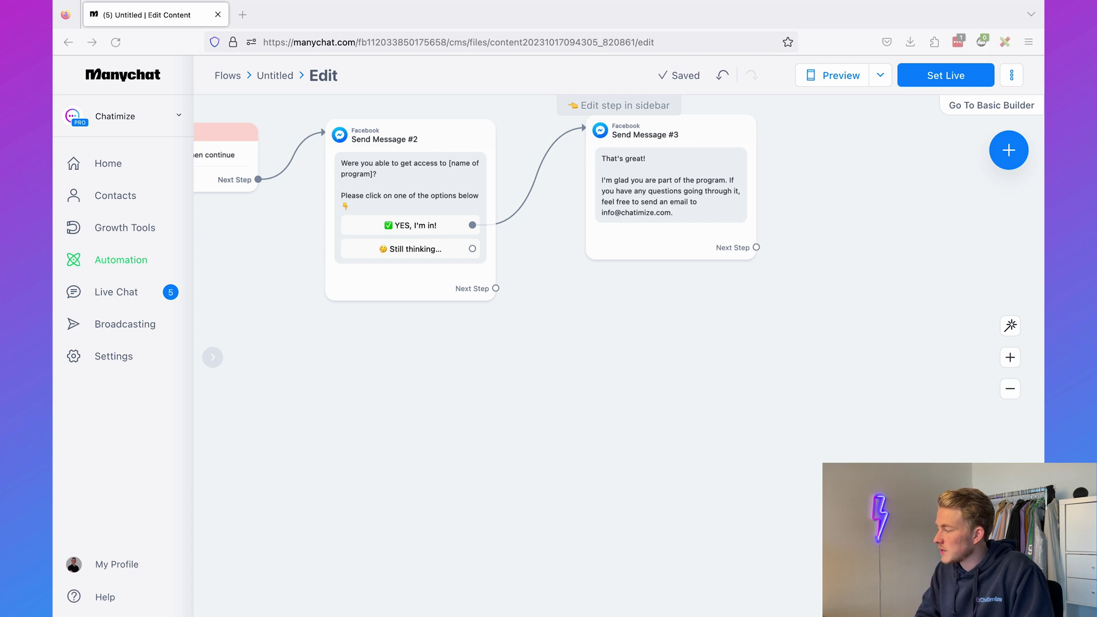
pyautogui.moveTo(472, 249); pyautogui.dragTo(595, 311)
pyautogui.click(619, 314)
pyautogui.write('I understand!  I will bring in someone from our team to help you with this 💪')
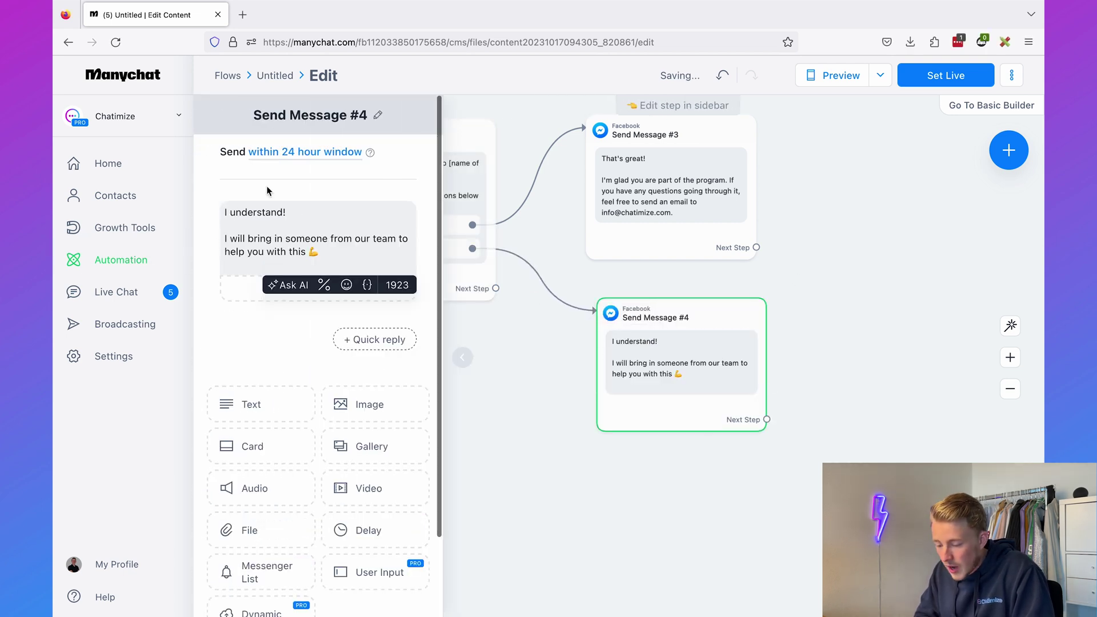
pyautogui.click(256, 262)
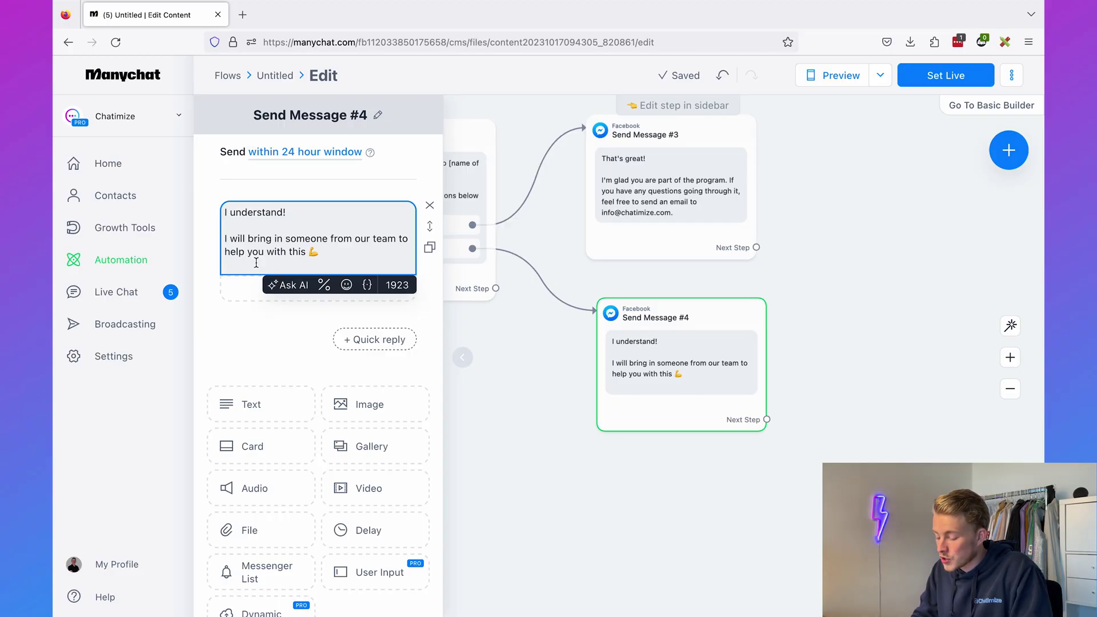
pyautogui.click(660, 435)
pyautogui.click(796, 508)
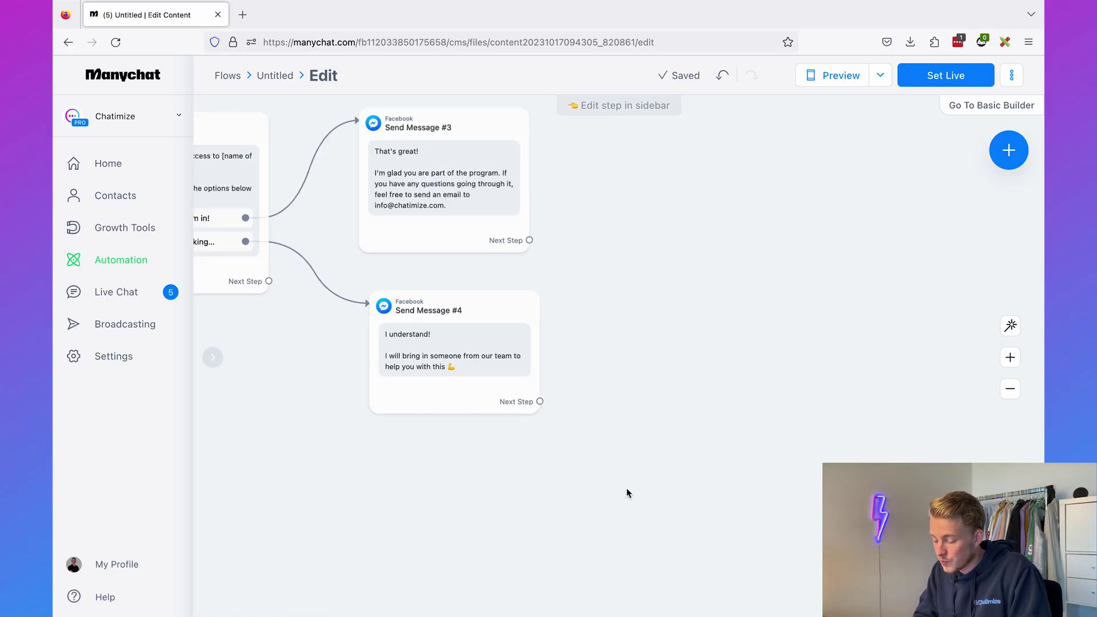
# Add an Actions step after the "I understand!" message with the Live Chat action Mark conversation as Open.
pyautogui.moveTo(537, 402); pyautogui.dragTo(595, 304)
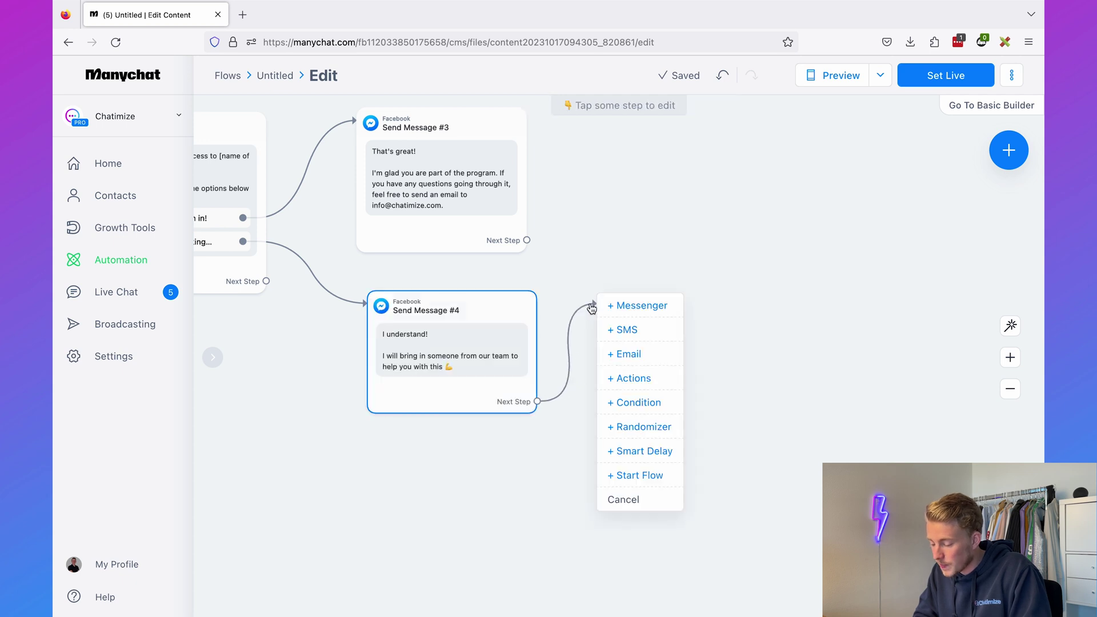
pyautogui.click(648, 381)
pyautogui.click(422, 183)
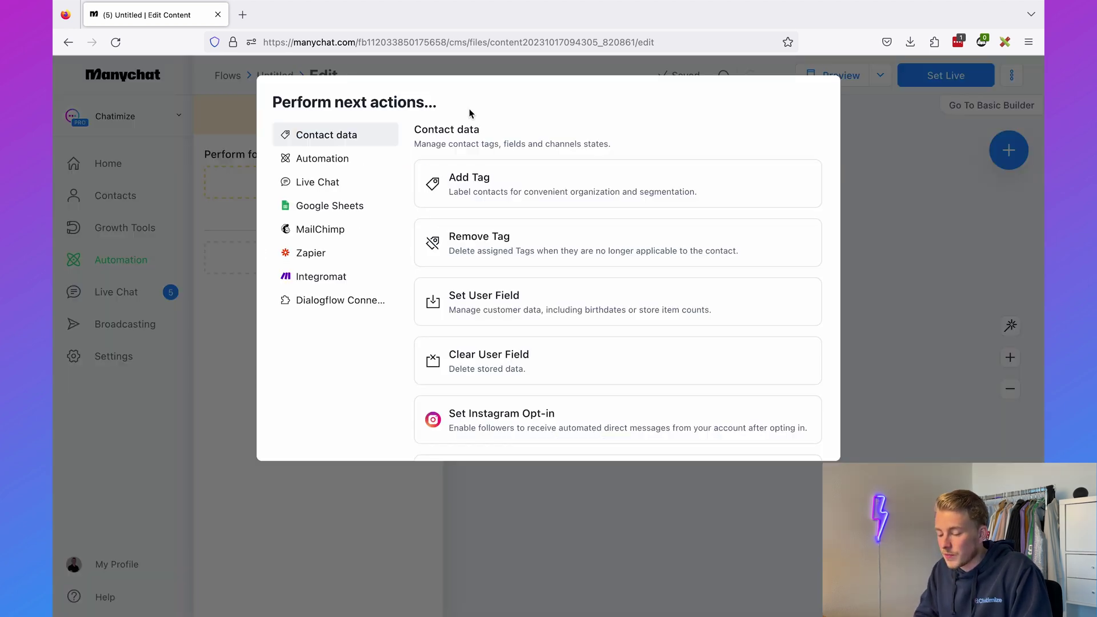
pyautogui.click(332, 186)
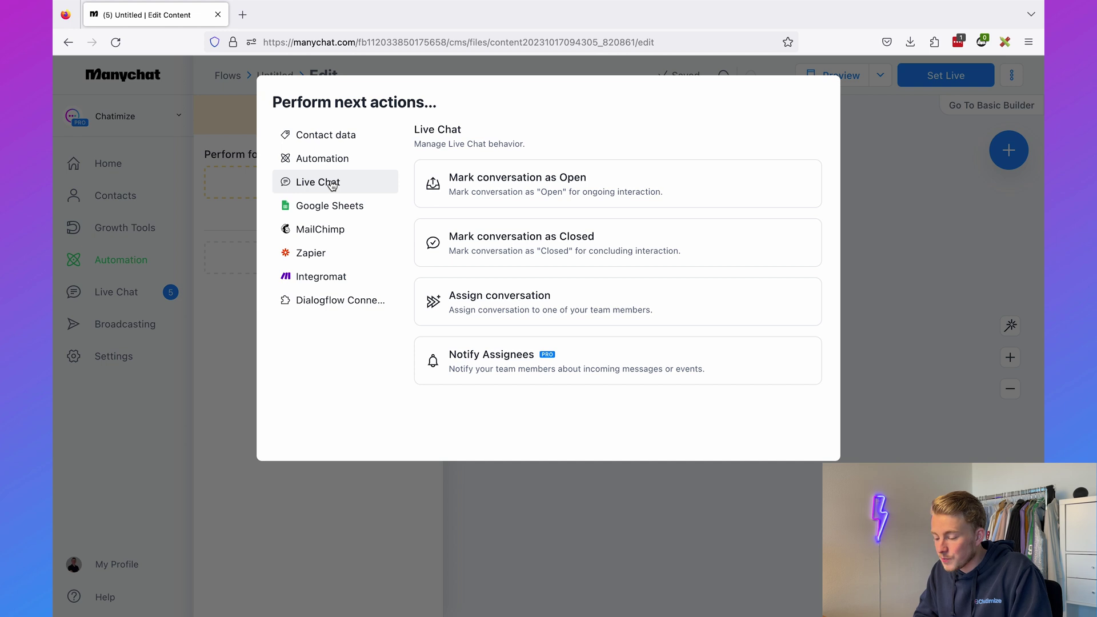
pyautogui.click(547, 189)
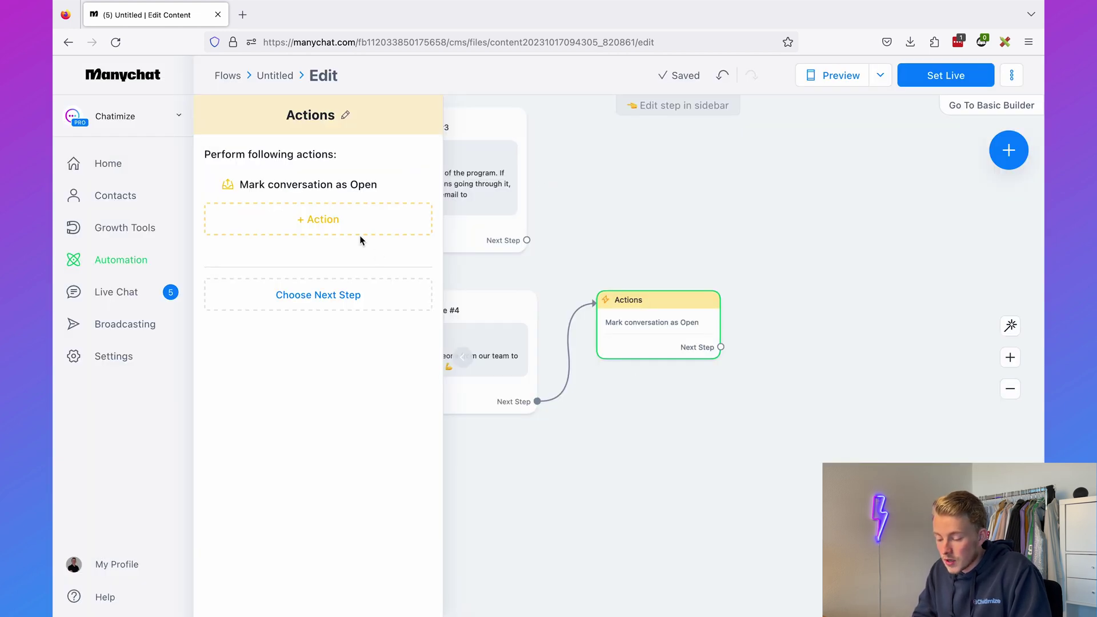
# Add an Assign conversation action to the Actions step and assign it to the individual team member listed under Agents.
pyautogui.click(345, 227)
pyautogui.click(348, 207)
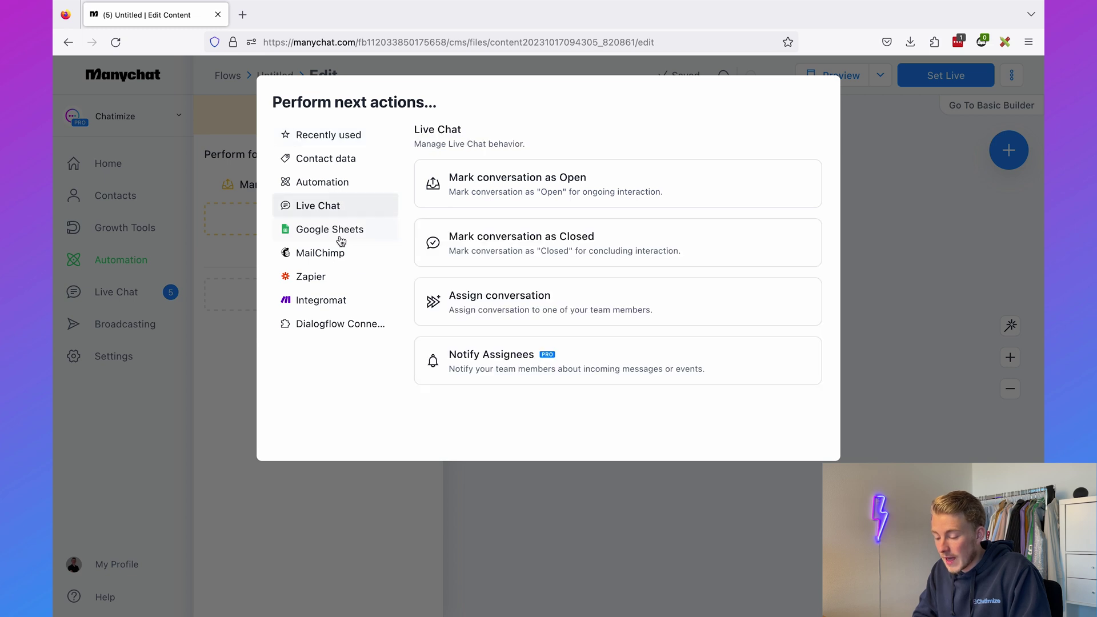
pyautogui.click(483, 318)
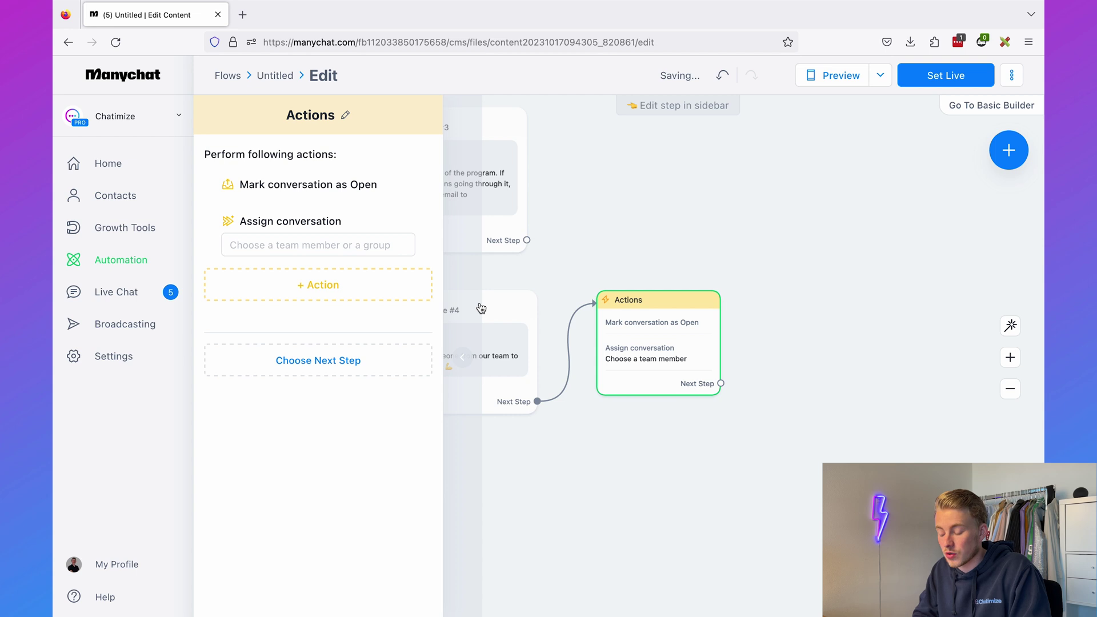
pyautogui.click(360, 250)
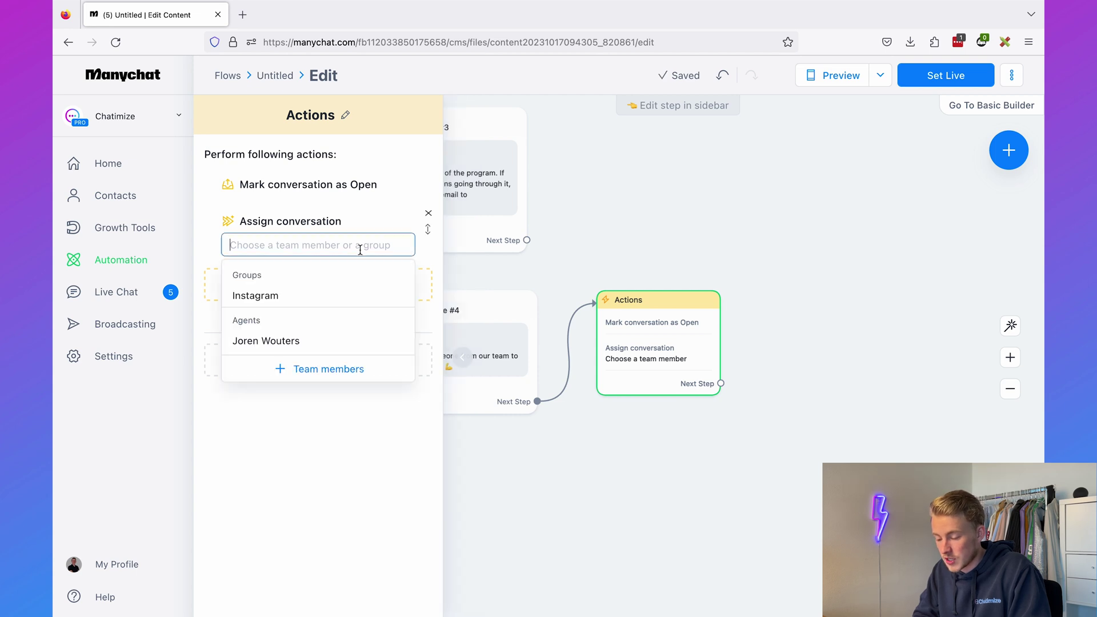
pyautogui.click(313, 340)
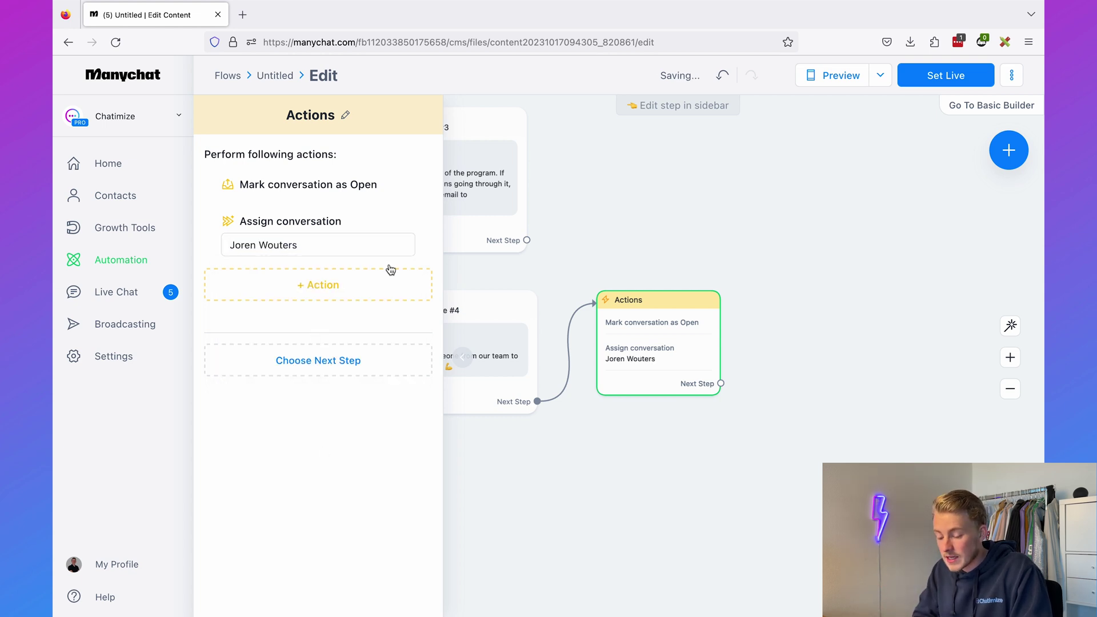
# Add a Notify Assignees action to the Actions step.
pyautogui.click(360, 292)
pyautogui.click(340, 210)
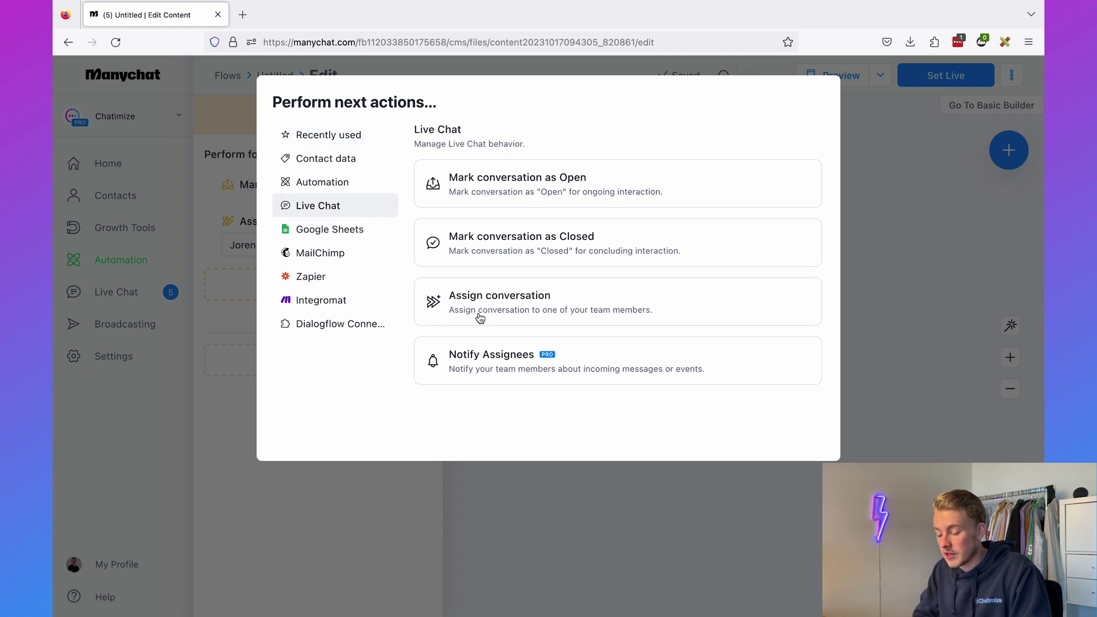
pyautogui.click(487, 355)
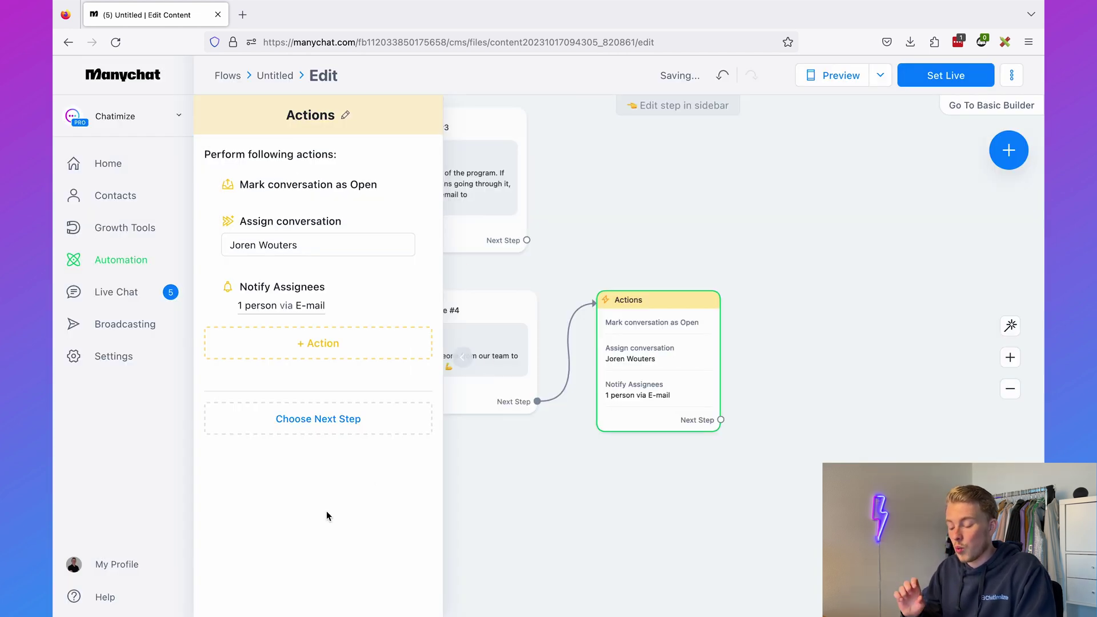
# Close the Actions step and set the Facebook comments flow live.
pyautogui.click(677, 269)
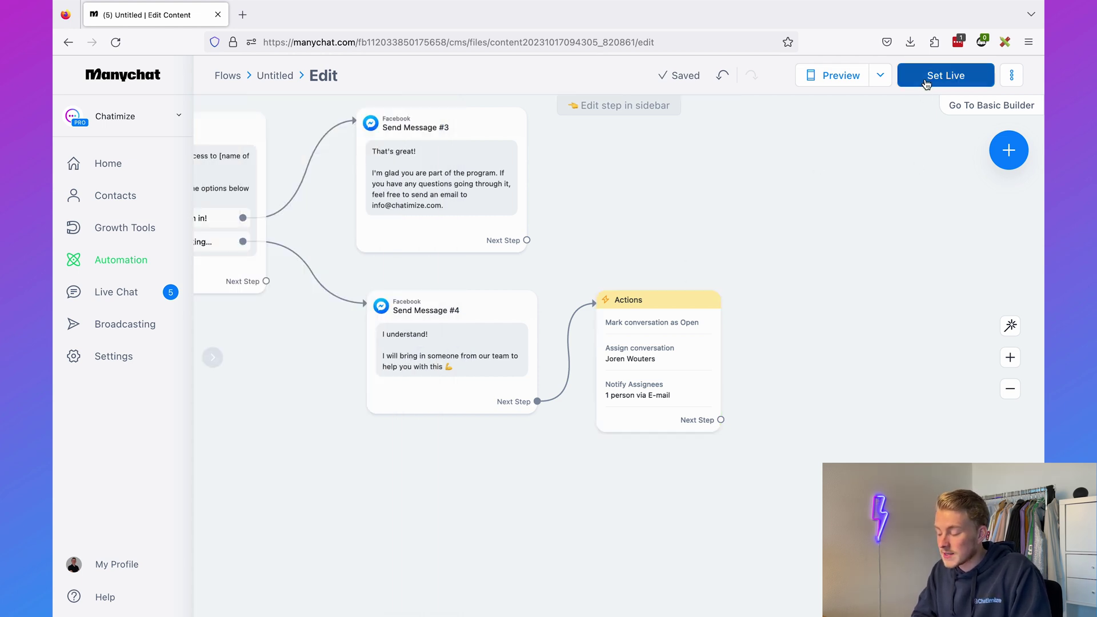
pyautogui.click(920, 84)
pyautogui.moveTo(697, 193); pyautogui.dragTo(900, 249)
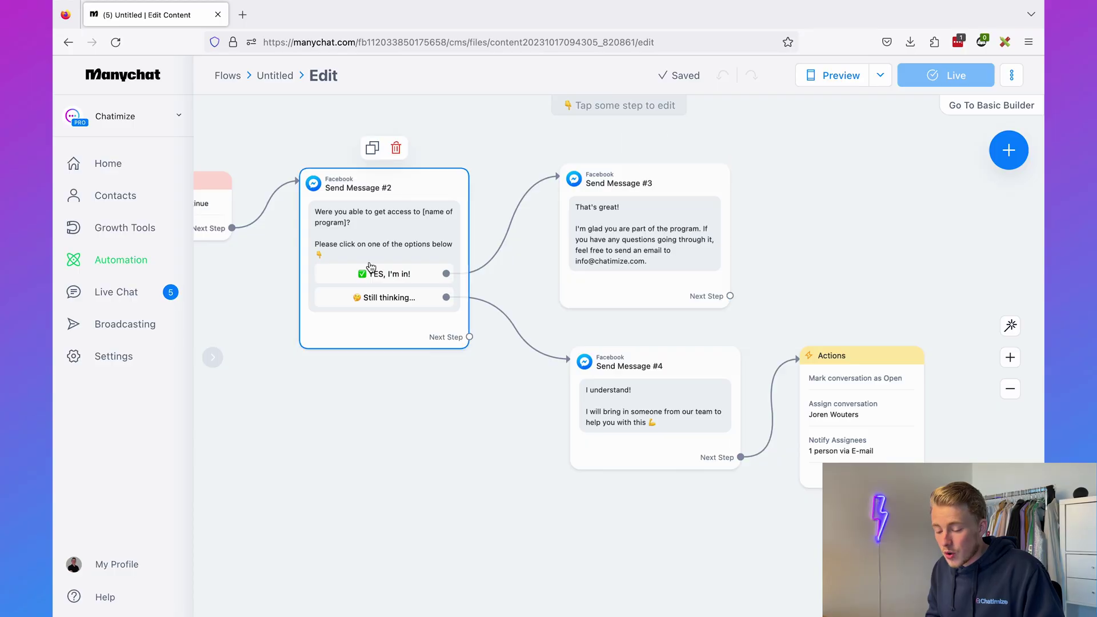
# Create a new flow with a Messenger Keyword trigger that fires if a message contains "payment".
pyautogui.click(119, 258)
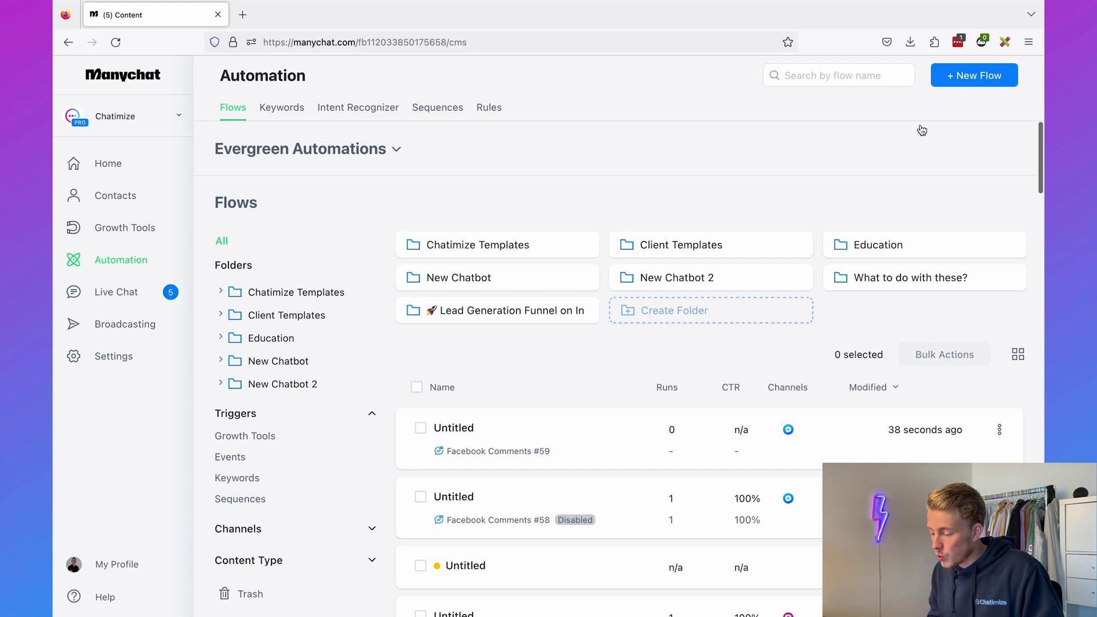
pyautogui.click(940, 75)
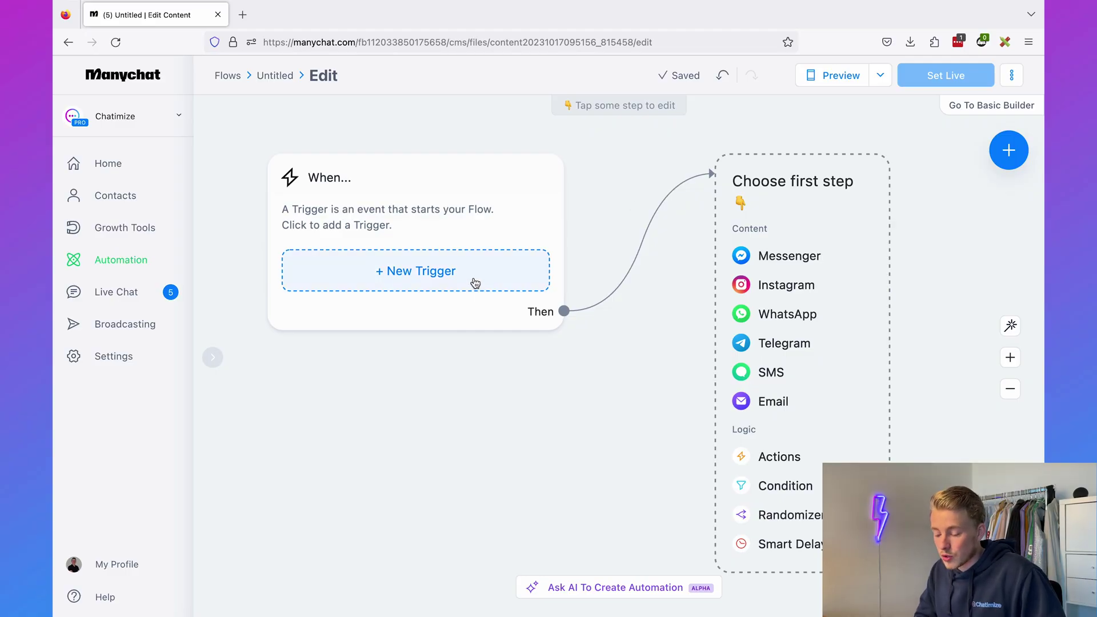
pyautogui.click(474, 283)
pyautogui.scroll(-2, 643, 231)
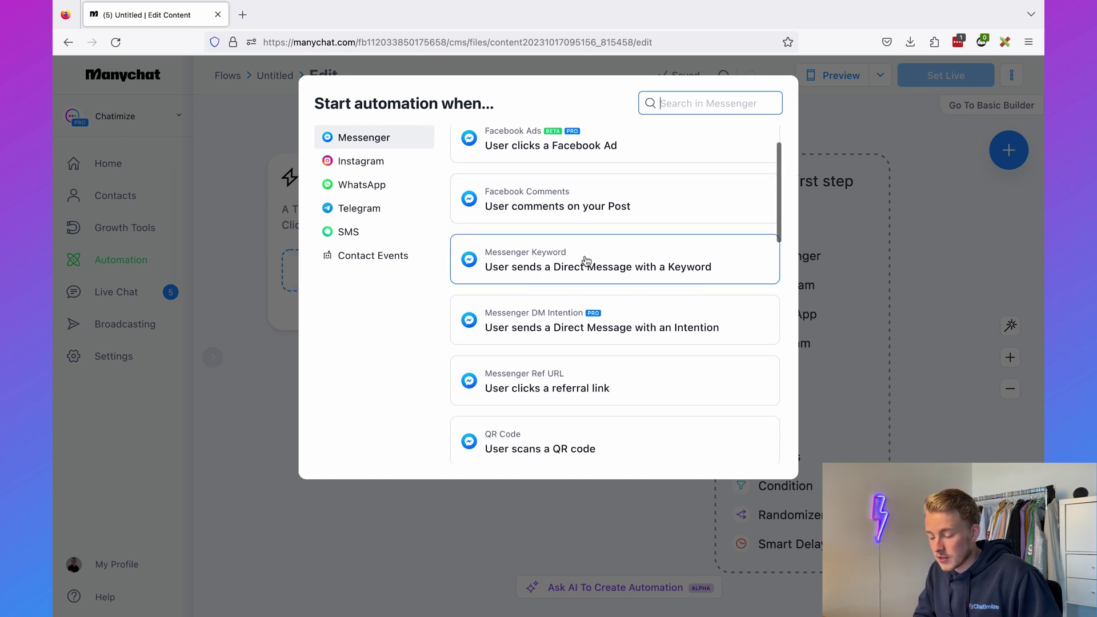
pyautogui.click(559, 262)
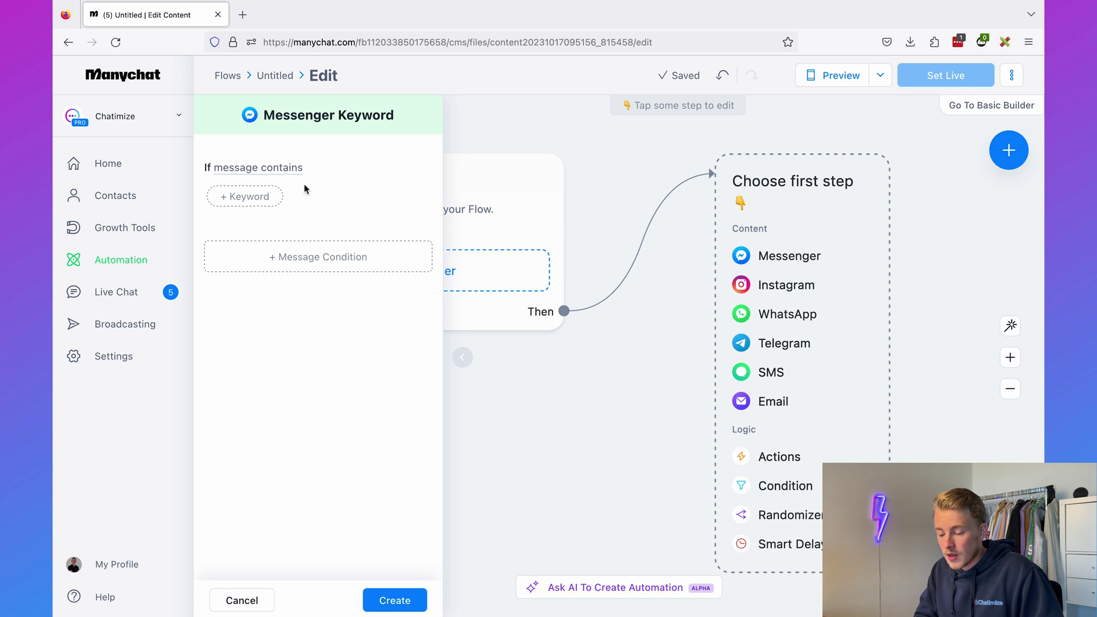
pyautogui.write('payment')
pyautogui.press('Return')
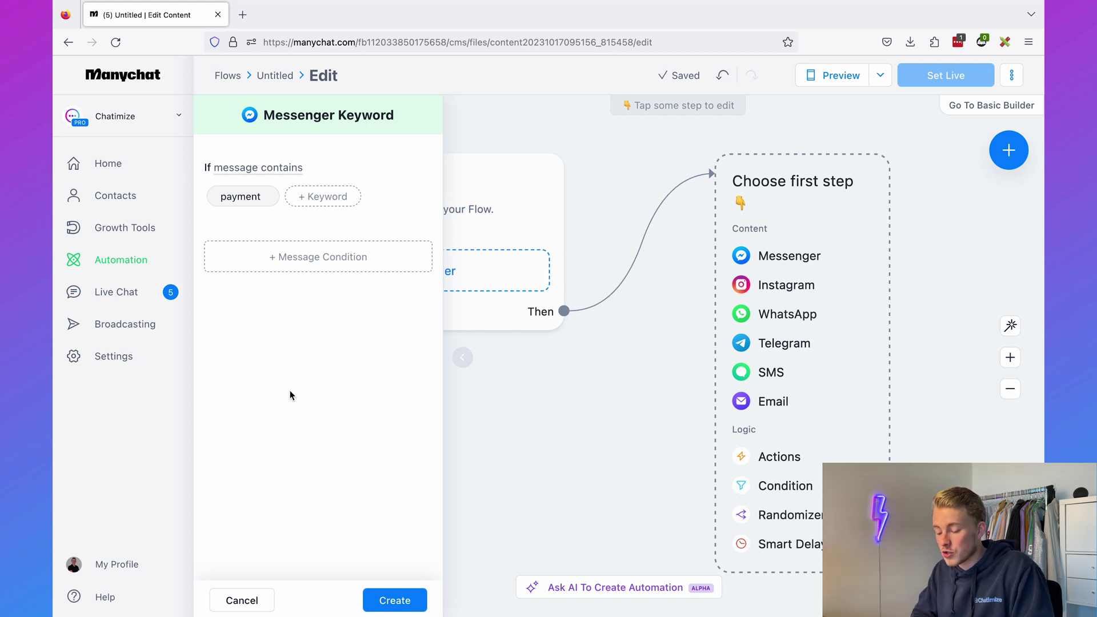
pyautogui.click(391, 608)
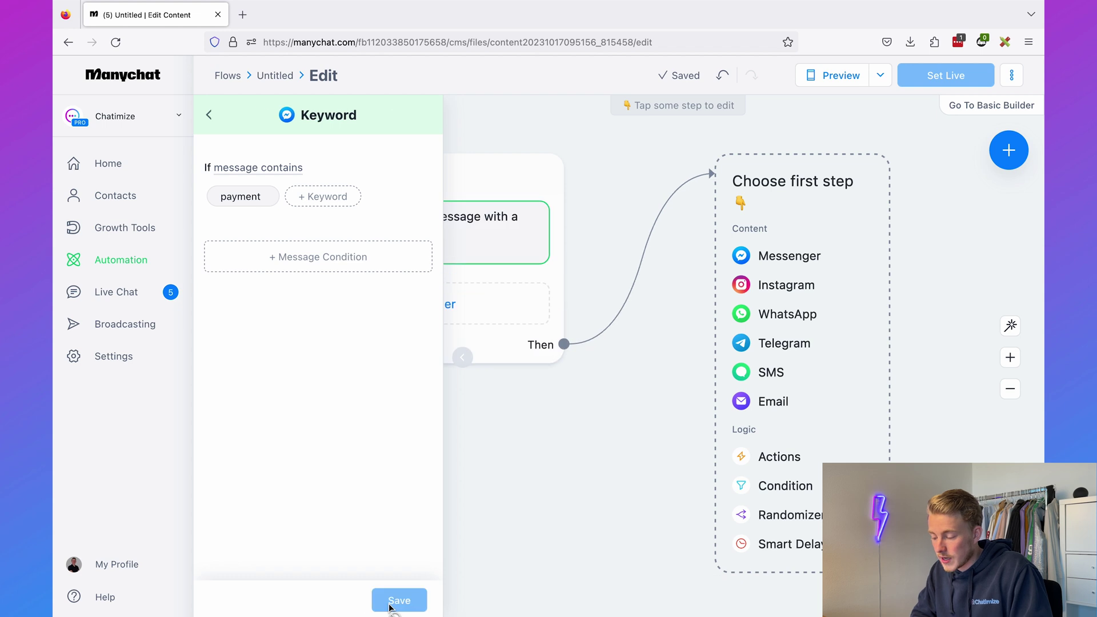
# Add a first Messenger message explaining payment by credit card or Paypal, as a one-time $199 or three terms of $99.
pyautogui.click(764, 259)
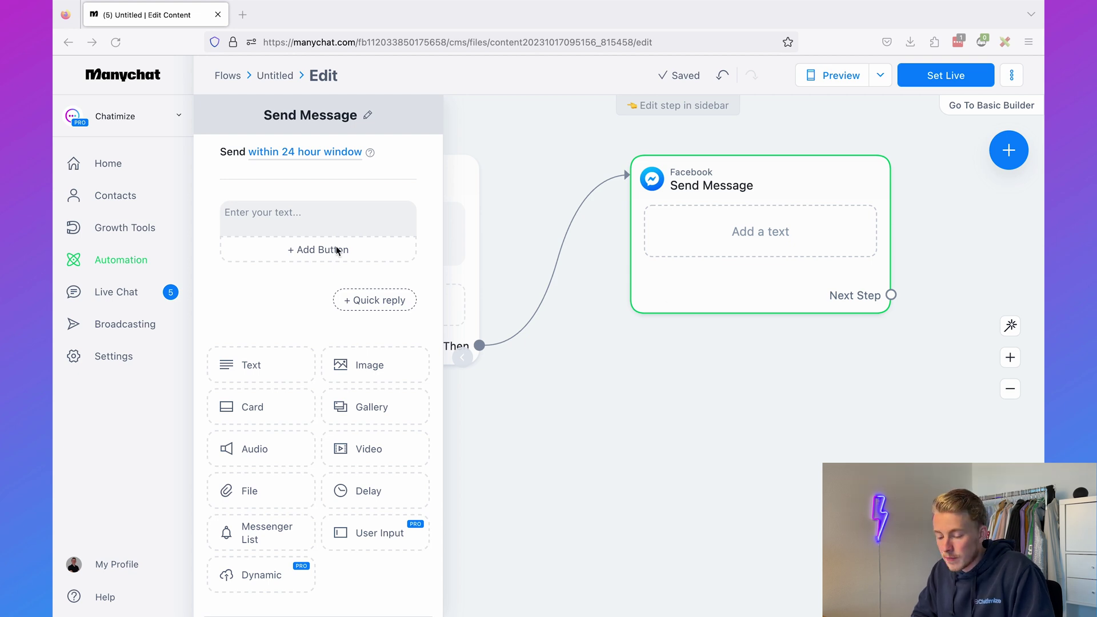
pyautogui.click(318, 208)
pyautogui.write('You can pay for our program by using a credit card or Paypal.  The program is available for a one-time payment of $199 or you can pay in three terms of $99.')
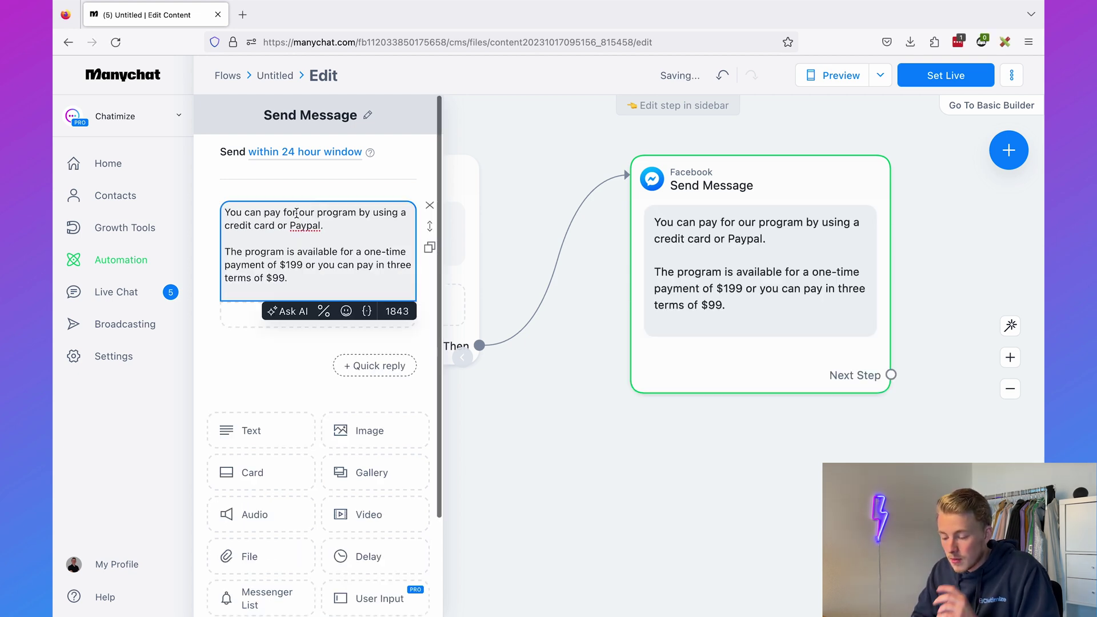
pyautogui.press('BackSpace')
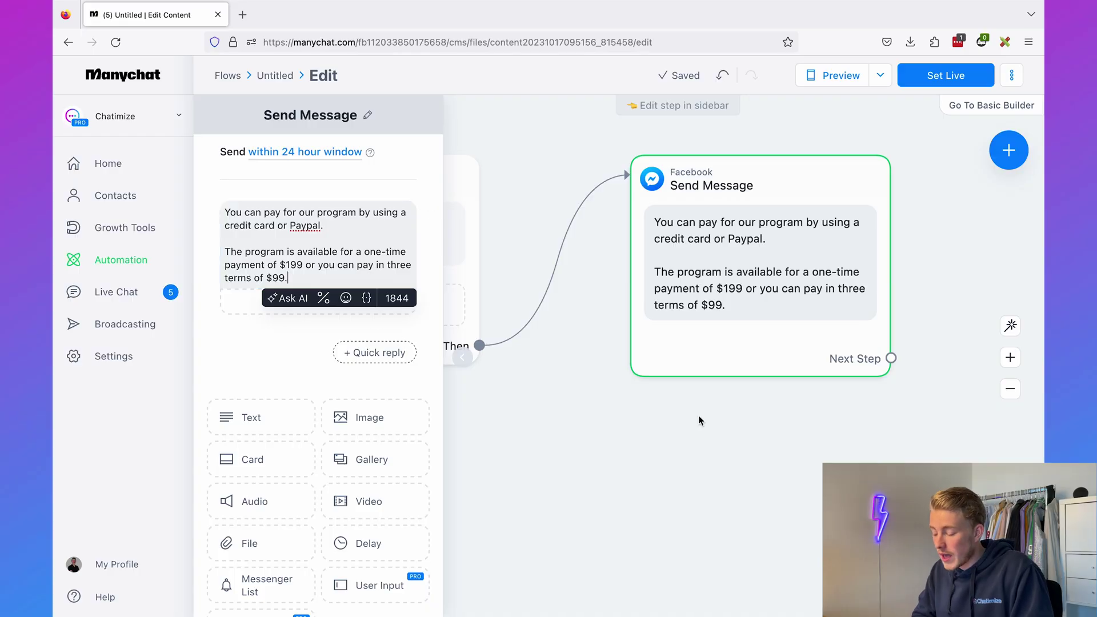
pyautogui.click(698, 416)
# Add another Messenger message as the next step after the payment information message.
pyautogui.moveTo(875, 452); pyautogui.dragTo(488, 457)
pyautogui.moveTo(504, 359); pyautogui.dragTo(594, 166)
pyautogui.click(625, 166)
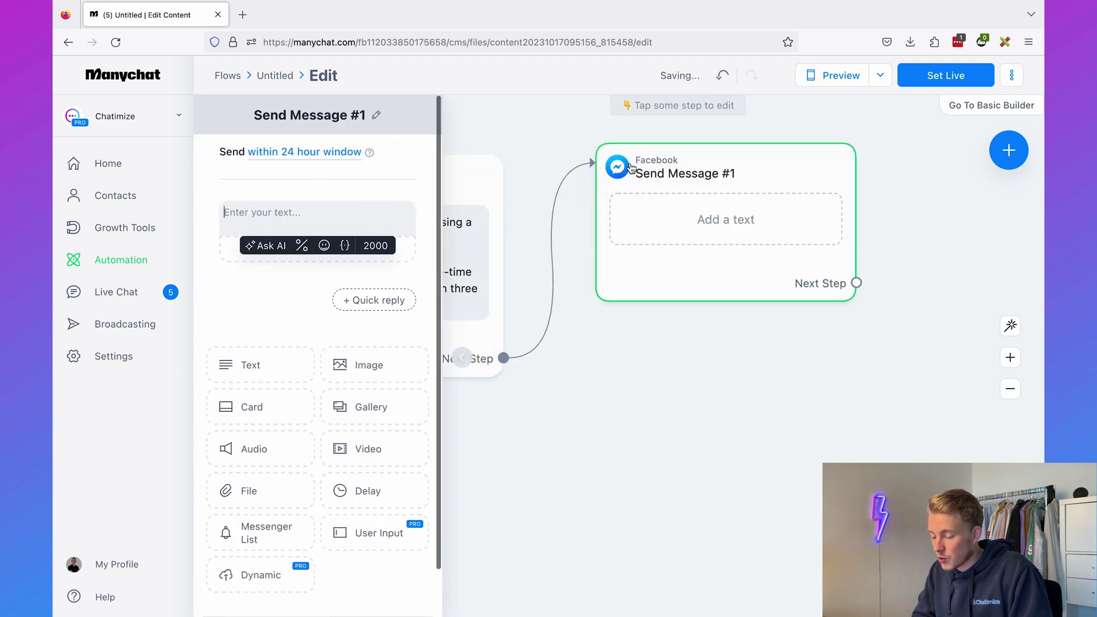
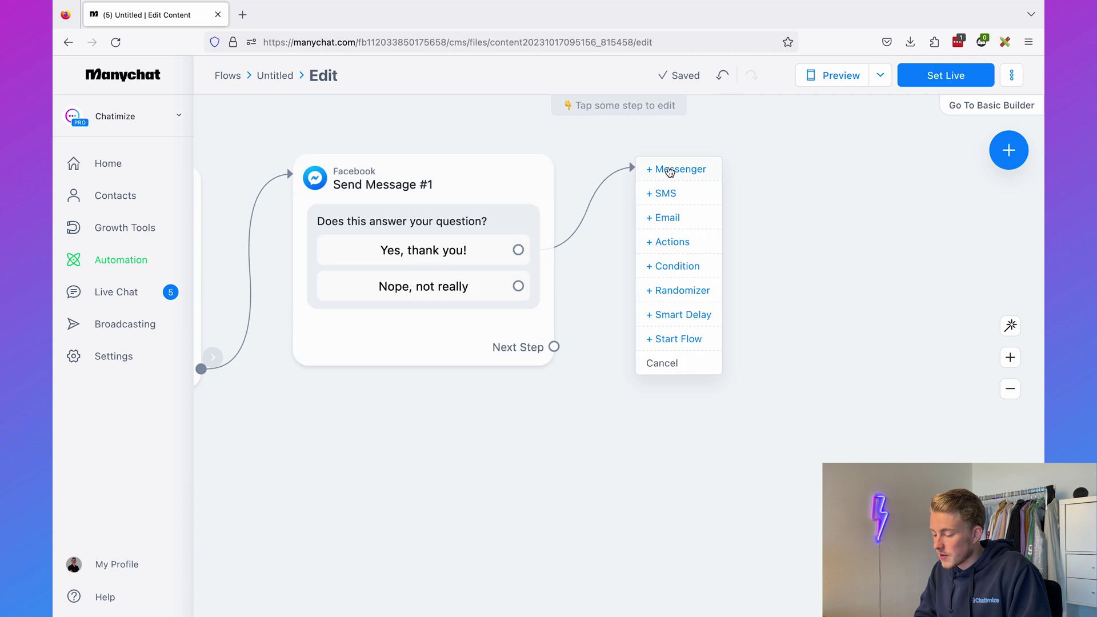
# Connect the "Yes, thank you!" button to a new Messenger message: "Great! If you have any other questions, feel free to ask them here 😊".
pyautogui.click(668, 172)
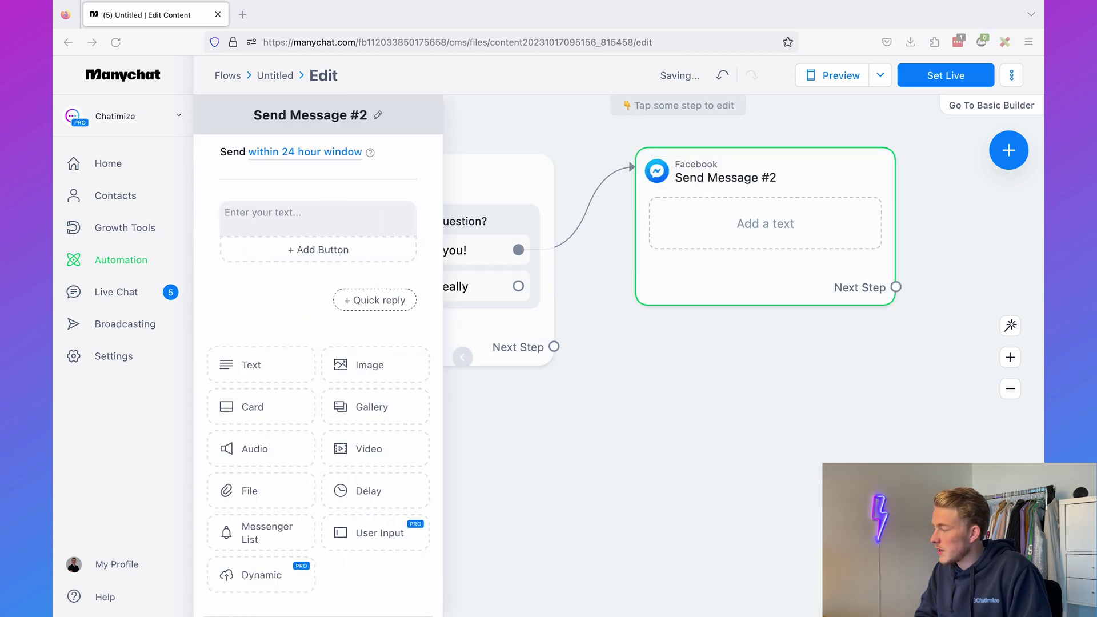
pyautogui.click(300, 219)
pyautogui.write('Great! If you have any other questions, feel free to ask them here 😊')
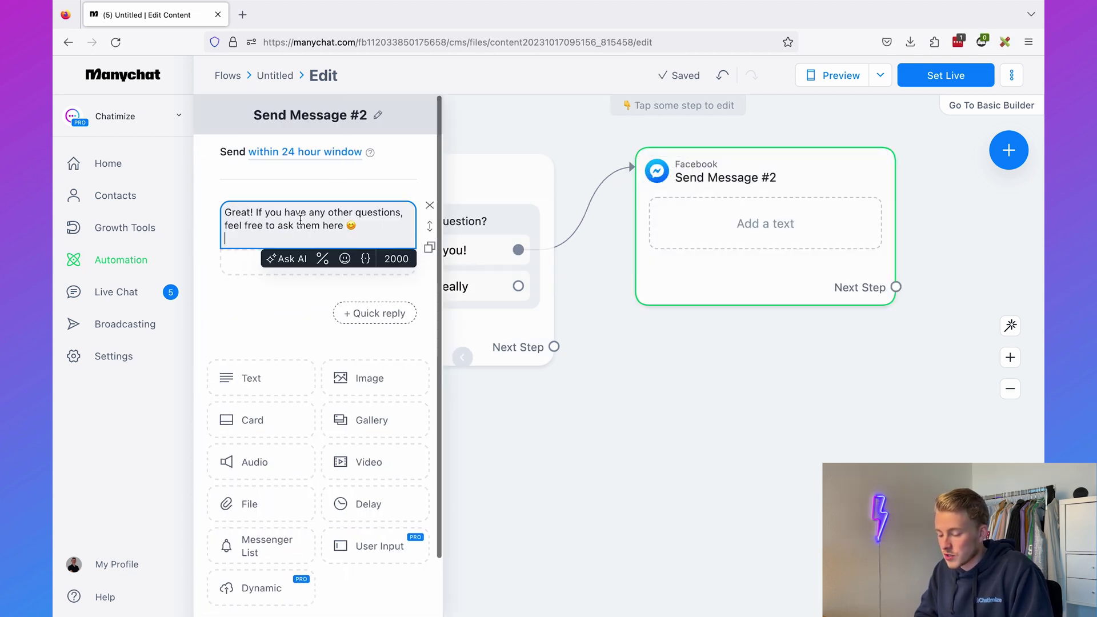
pyautogui.click(627, 426)
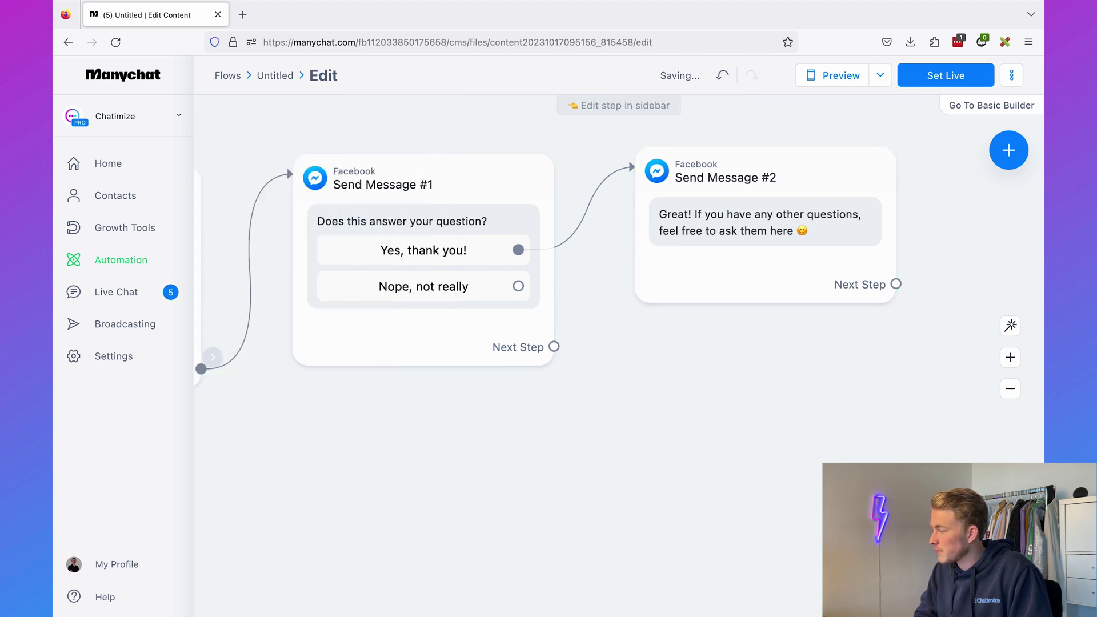
# Connect the "Nope, not really" button to a new Messenger message: "That's a bummer... Shall I connect you to one of your customer support agents?".
pyautogui.moveTo(518, 285); pyautogui.dragTo(643, 379)
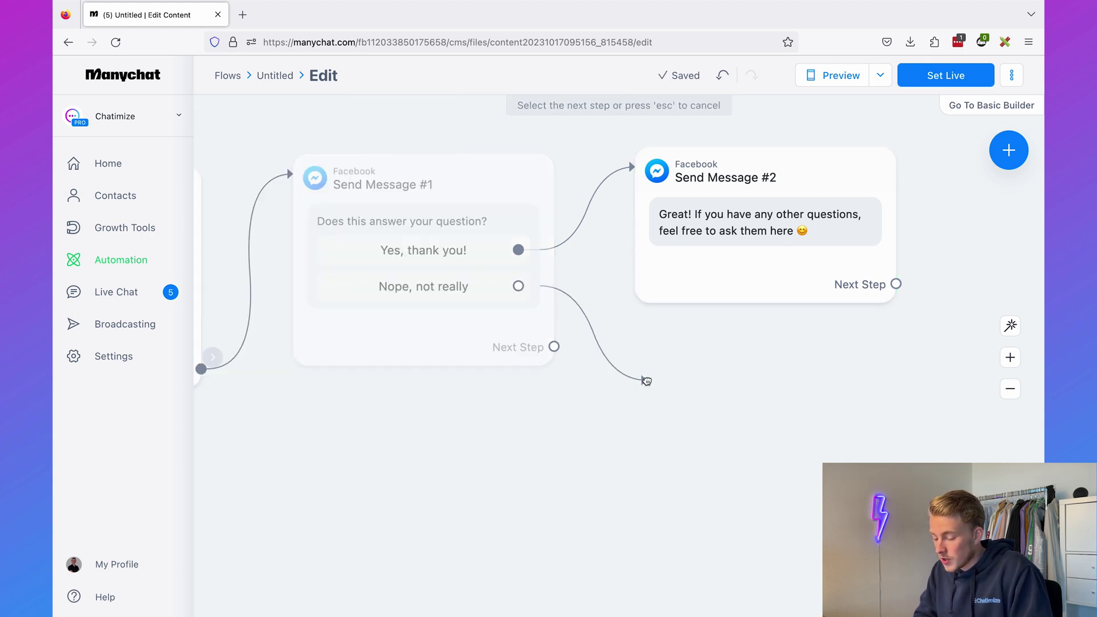
pyautogui.click(693, 186)
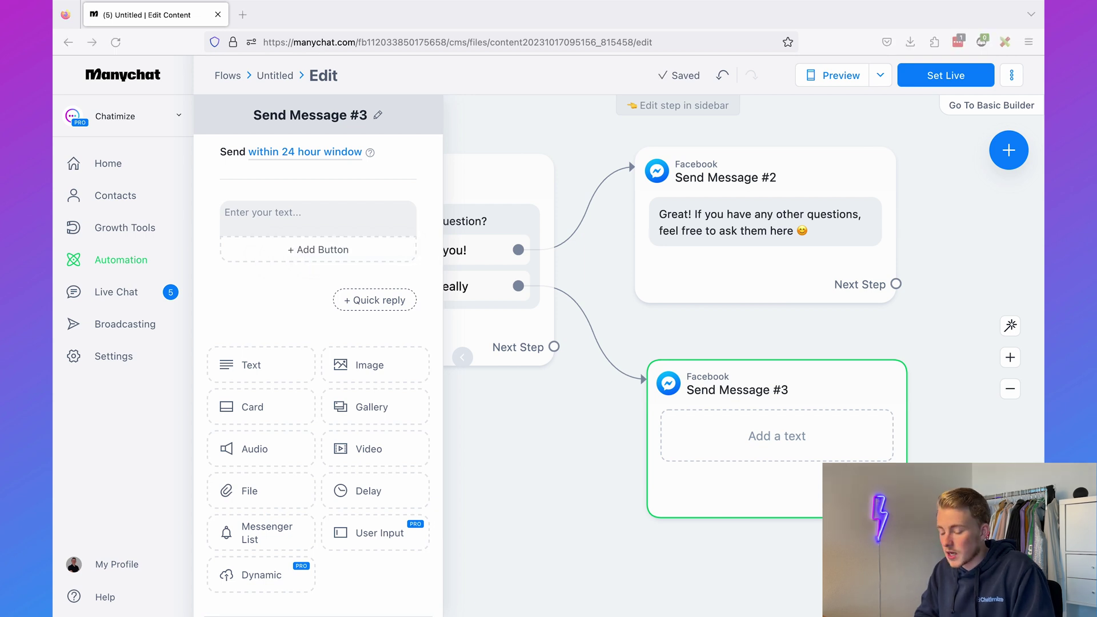
pyautogui.click(336, 206)
pyautogui.write("That's a bummer... Shall I connect you to one of your customer support agents?")
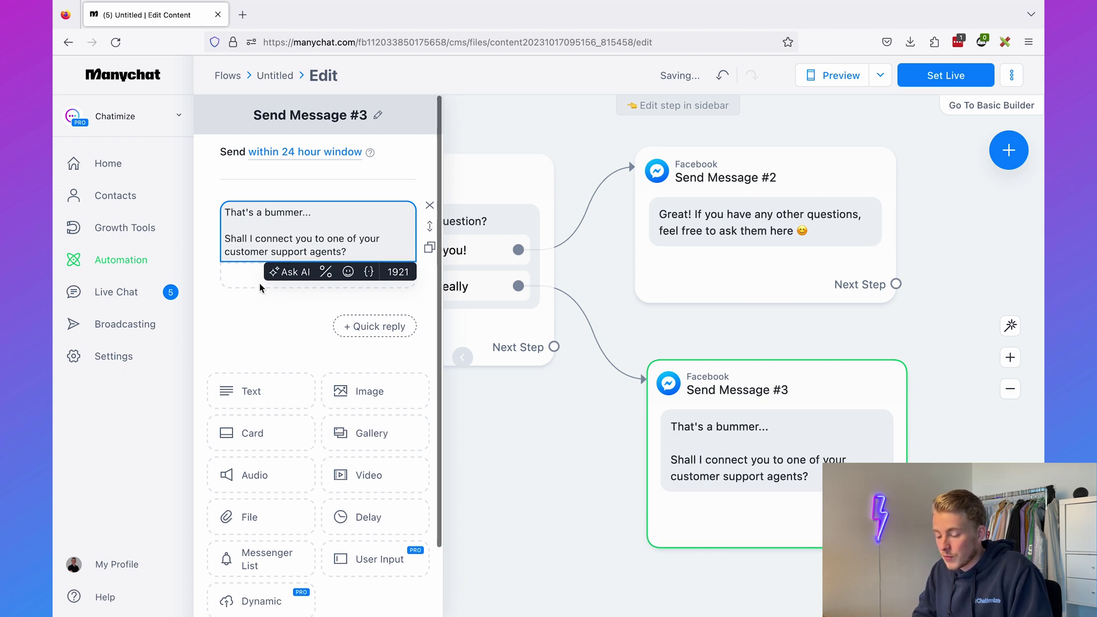
# Add a button titled "Yes, please!" to the message offering customer support.
pyautogui.click(318, 275)
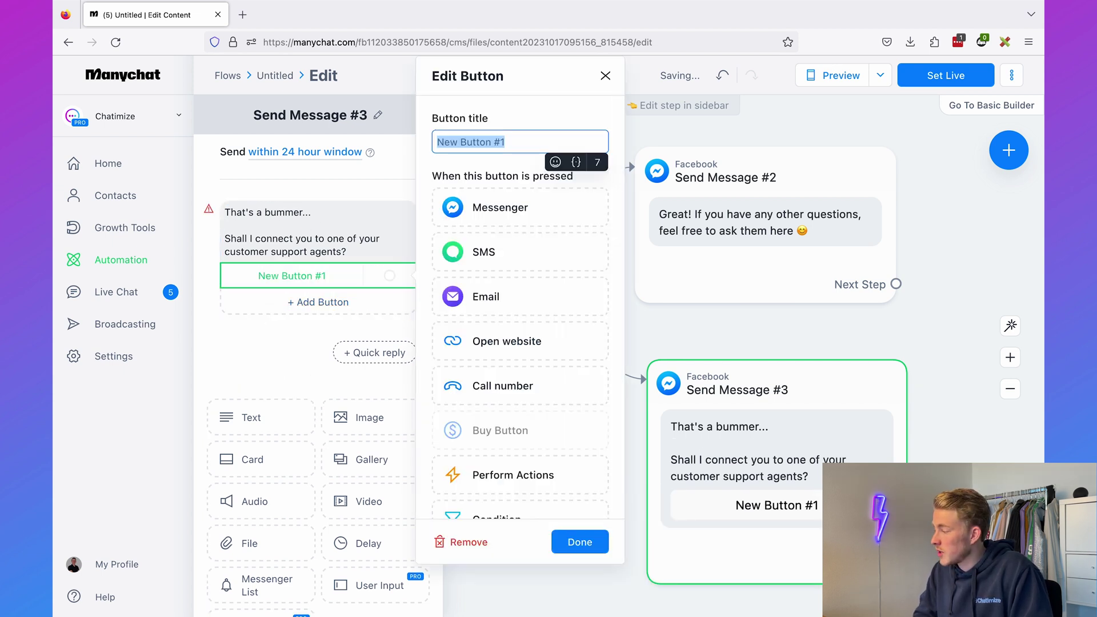
pyautogui.write('Yes, I')
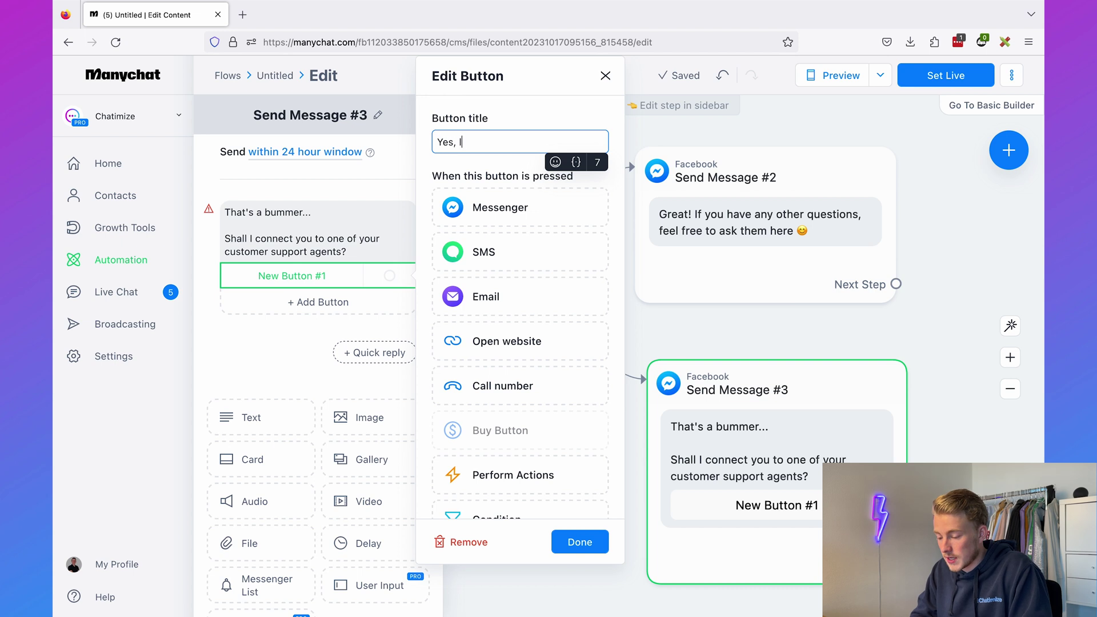
pyautogui.write('lase!')
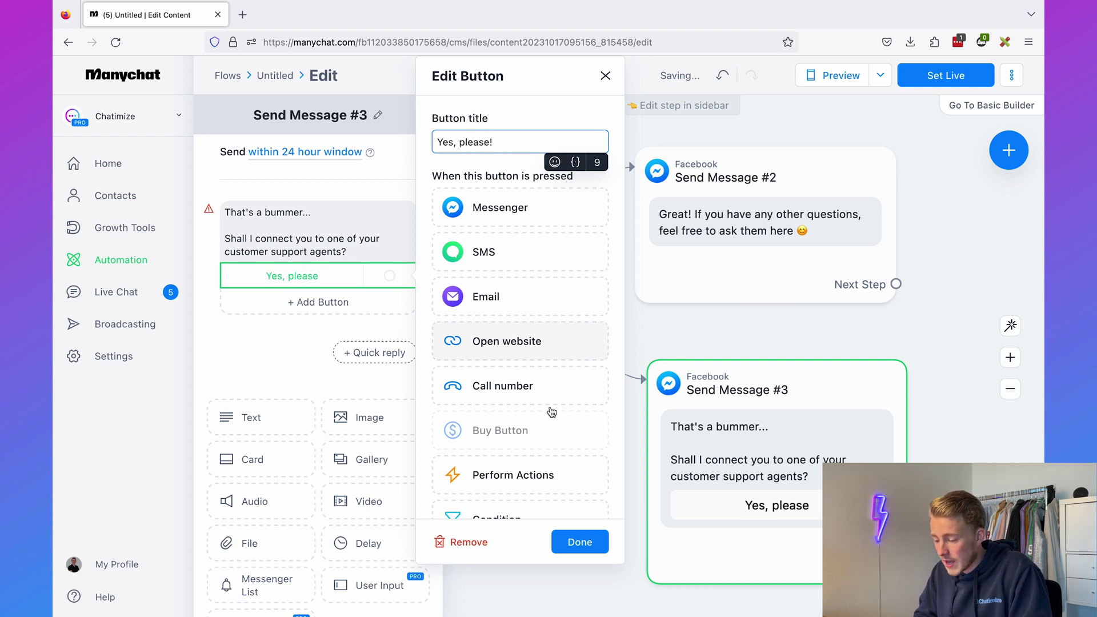
pyautogui.click(579, 542)
# Add a second button titled "Nope, thank you" to the message offering customer support.
pyautogui.click(323, 312)
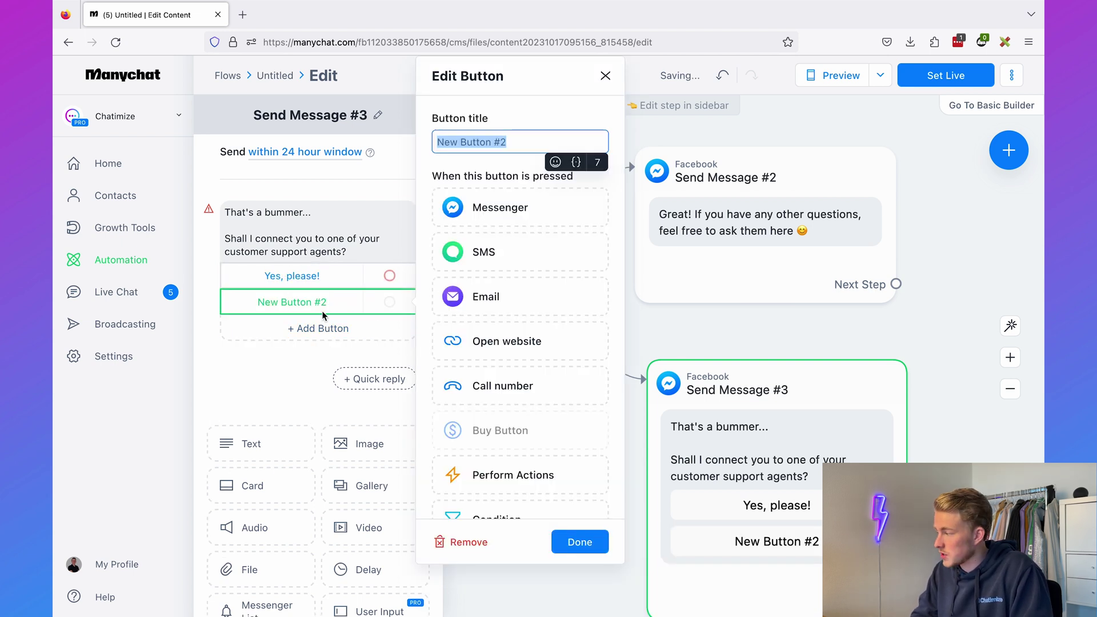
pyautogui.write('N')
pyautogui.write('ope, thank yN')
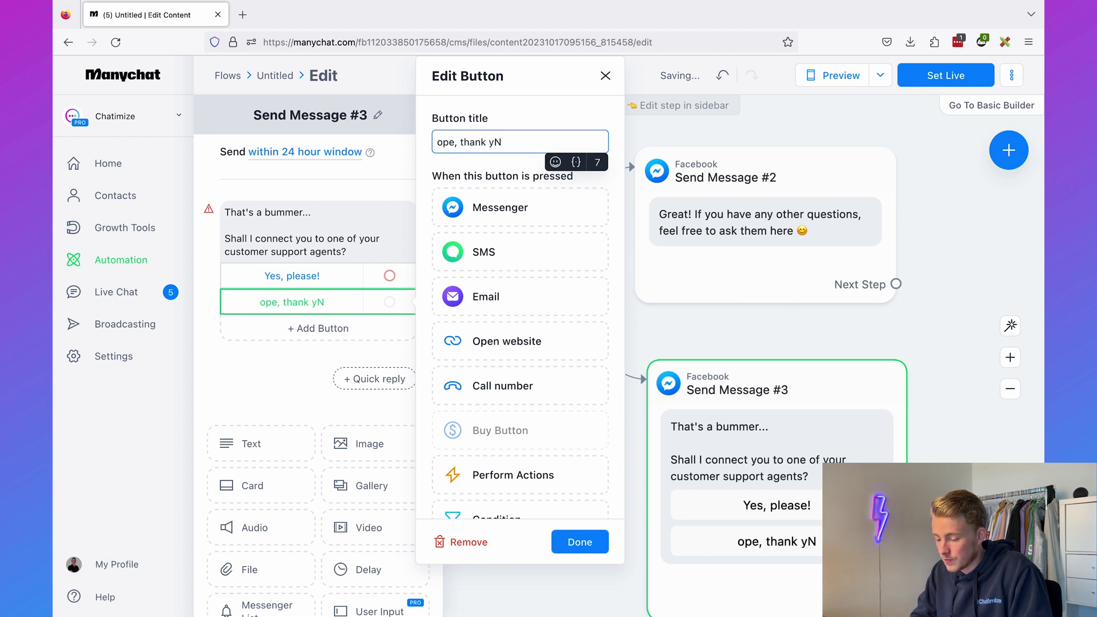
pyautogui.press('super+a')
pyautogui.write('ope')
pyautogui.press('super+a')
pyautogui.write('N')
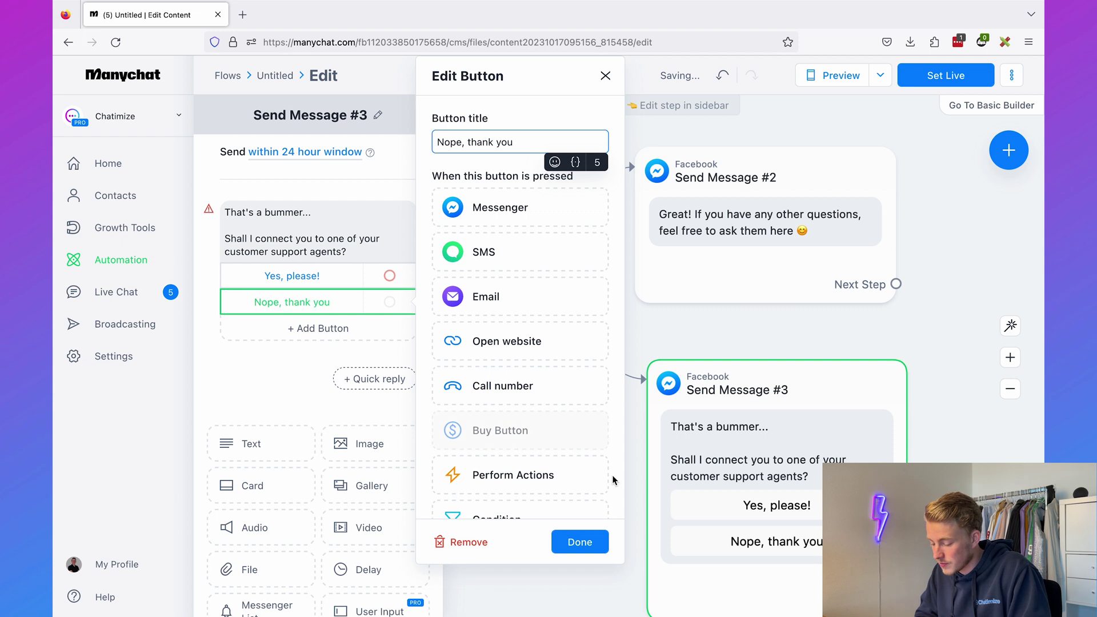
pyautogui.click(580, 542)
# Connect the "Yes, please!" button to a new Messenger message: "We will now connect you with one of our support agents.".
pyautogui.moveTo(926, 468); pyautogui.dragTo(469, 366)
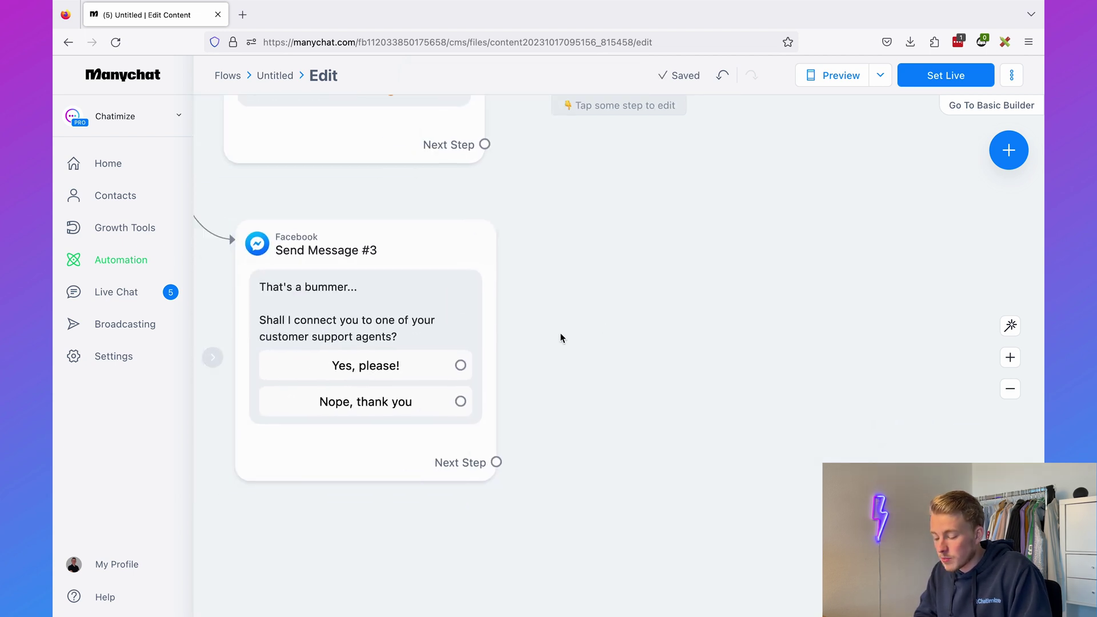
pyautogui.click(485, 357)
pyautogui.click(589, 276)
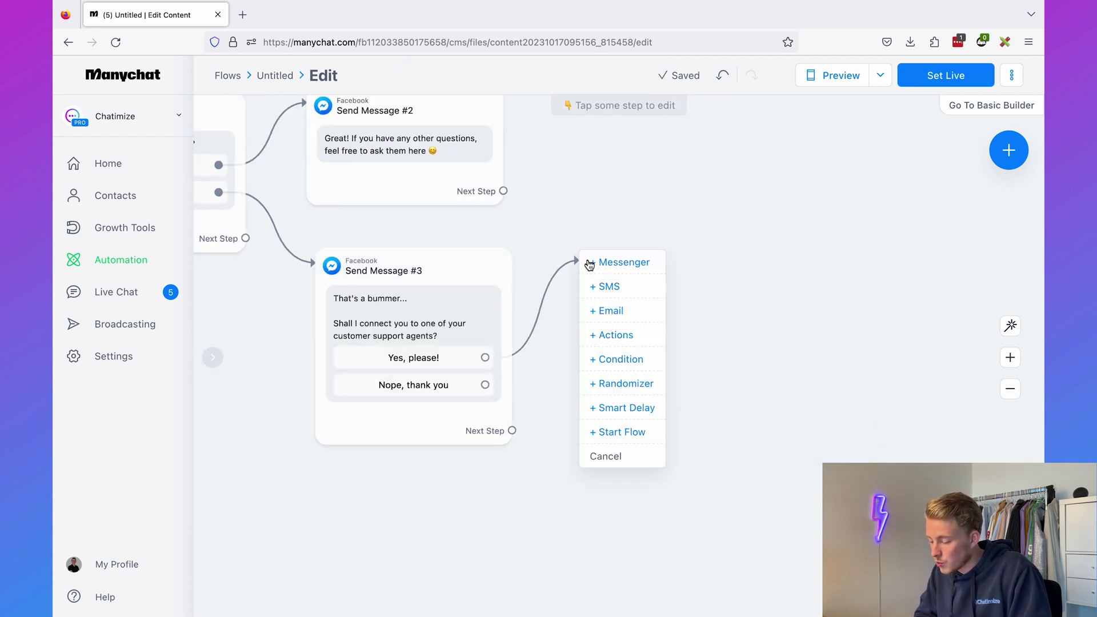
pyautogui.click(620, 260)
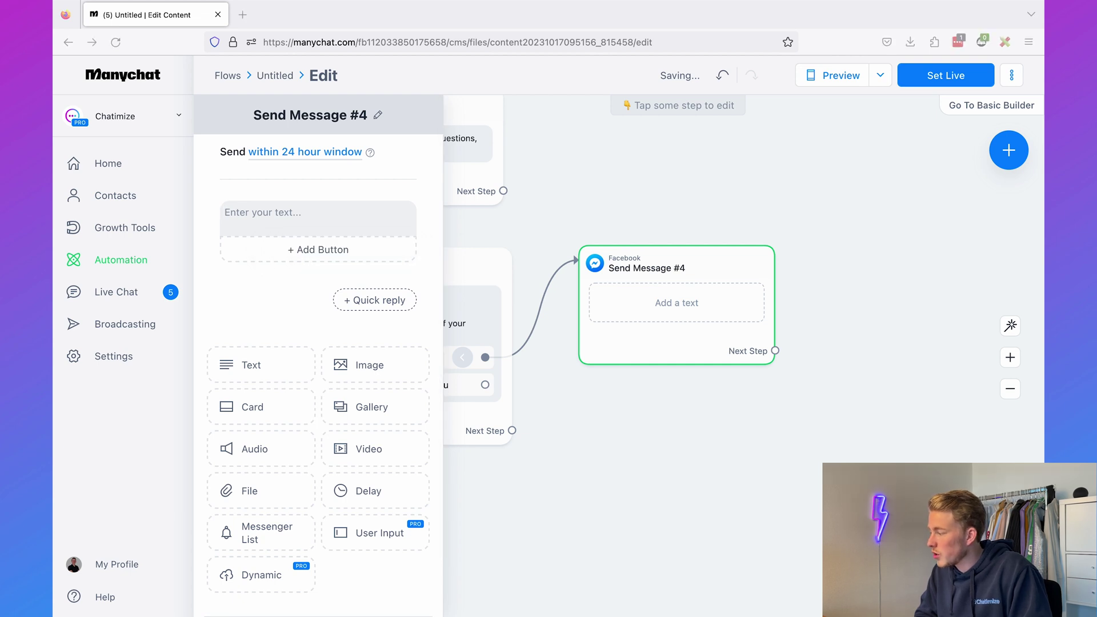
pyautogui.click(336, 216)
pyautogui.write('We will now connect you with one of our support agents.')
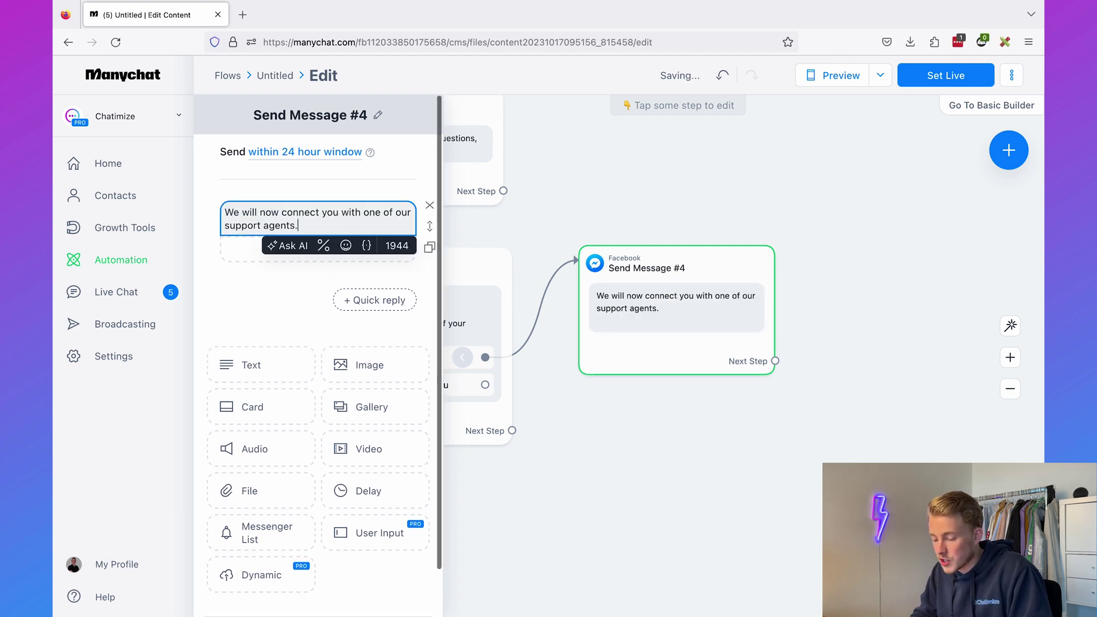
pyautogui.click(631, 420)
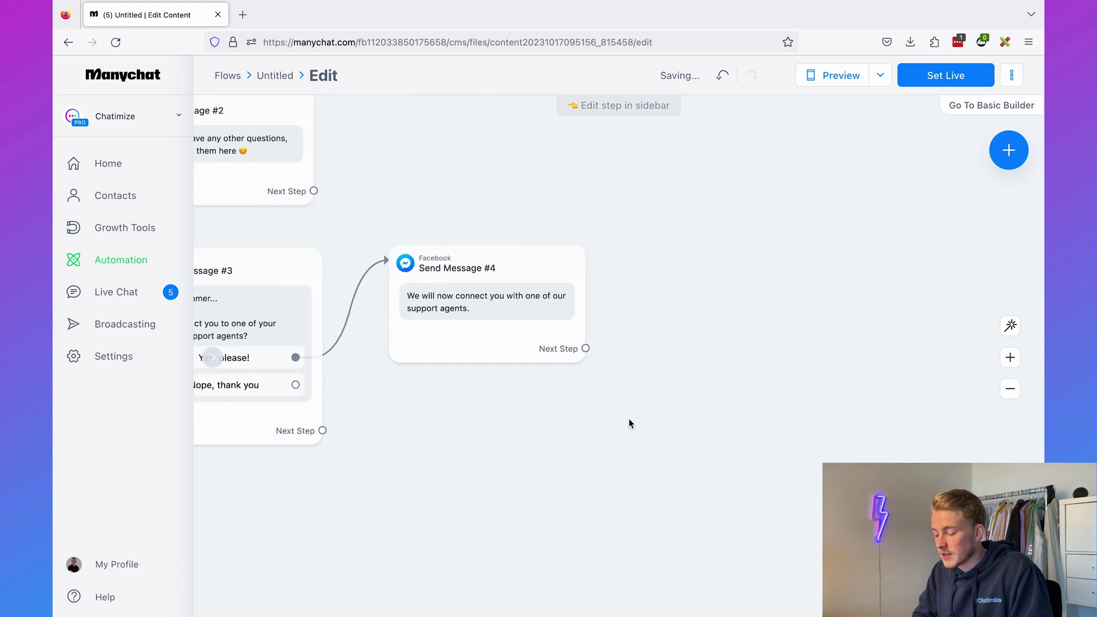
# Add an Actions step after the support agent message that marks the conversation as Open.
pyautogui.moveTo(586, 348); pyautogui.dragTo(647, 253)
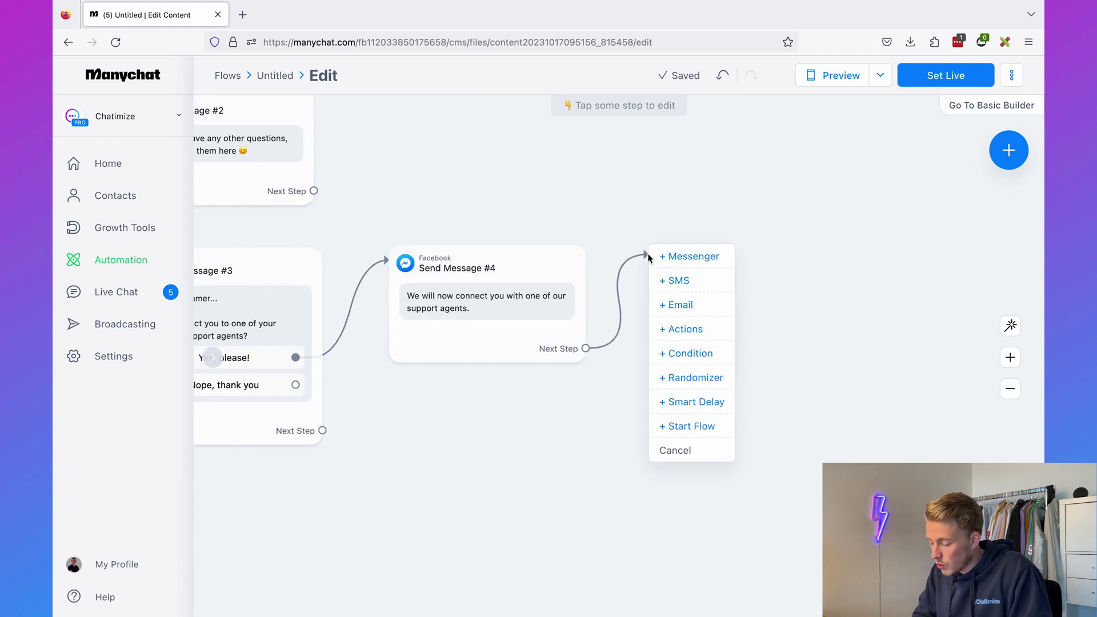
pyautogui.click(703, 331)
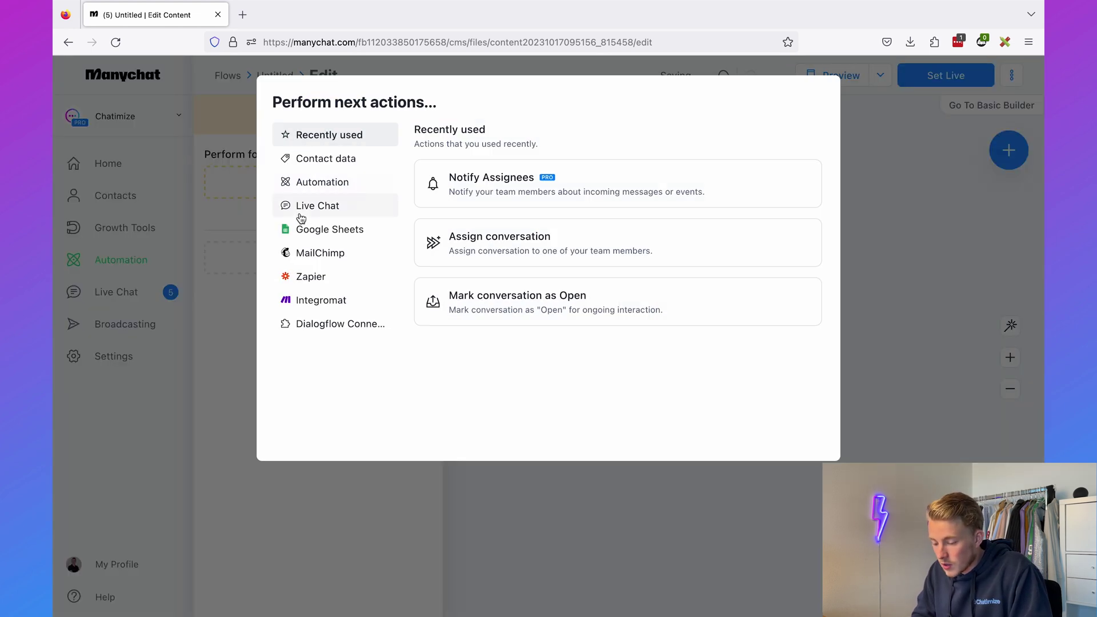
pyautogui.click(317, 215)
pyautogui.click(571, 186)
# Add a Live Chat action to the Actions step that assigns the conversation to the team member.
pyautogui.click(318, 220)
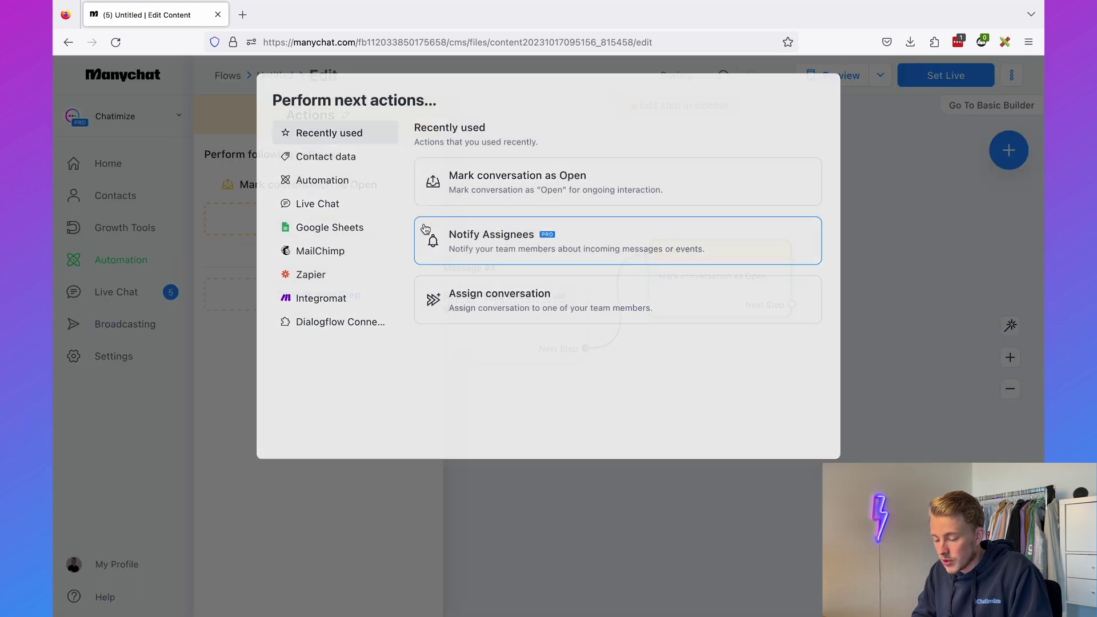
pyautogui.click(323, 182)
pyautogui.click(318, 207)
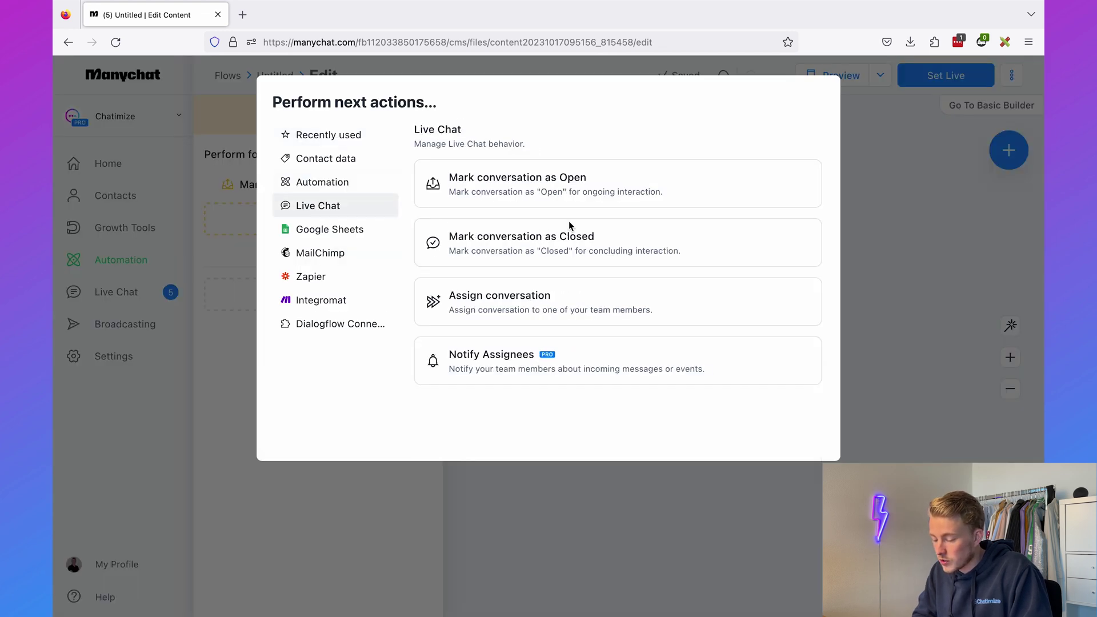
pyautogui.click(522, 301)
pyautogui.click(314, 237)
pyautogui.click(280, 333)
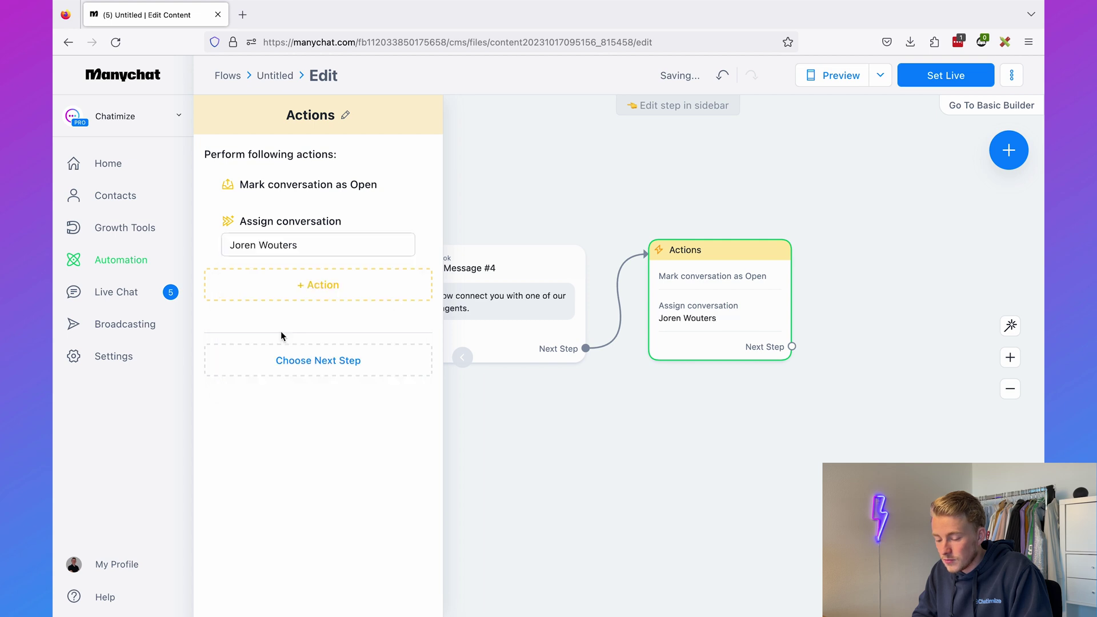
# Add a Notify Assignees action to the Actions step, alerting one person via E-mail.
pyautogui.click(275, 287)
pyautogui.click(348, 208)
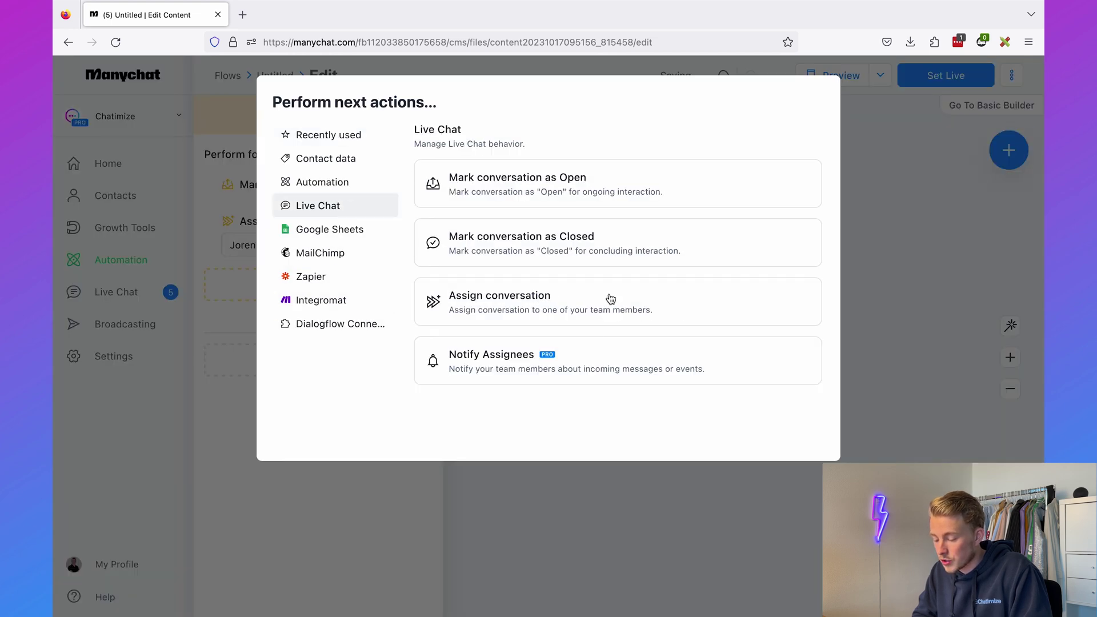
pyautogui.click(553, 368)
pyautogui.click(598, 472)
# Connect the "Nope, thank you" button to a new Messenger message: "Okay! If you have any other questions, feel free to ask them here 😊".
pyautogui.moveTo(600, 471); pyautogui.dragTo(807, 392)
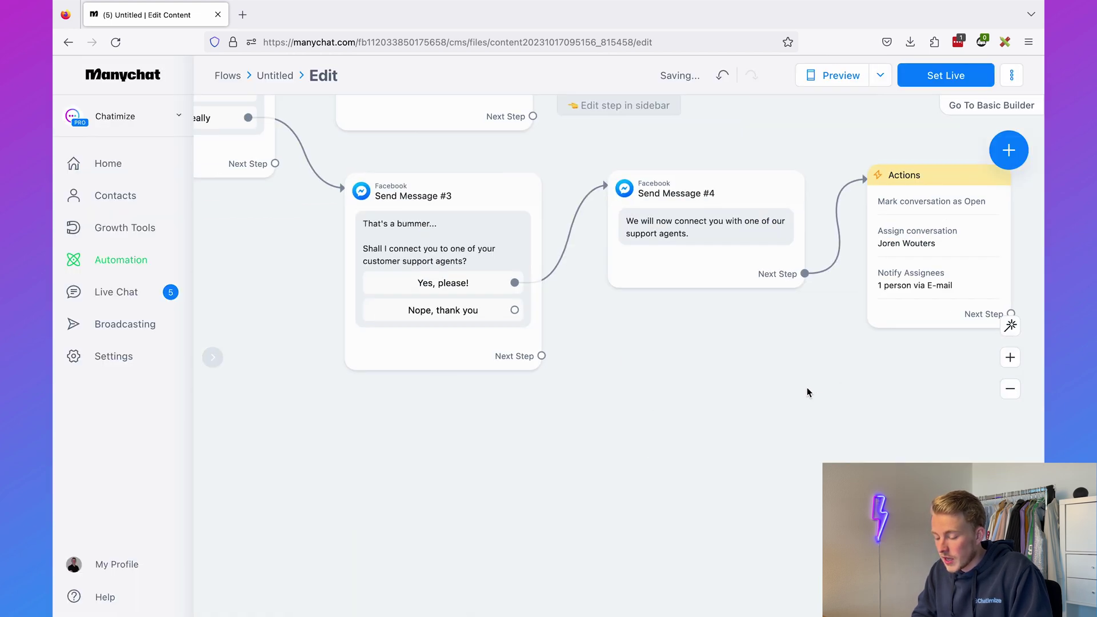
pyautogui.moveTo(514, 310); pyautogui.dragTo(634, 379)
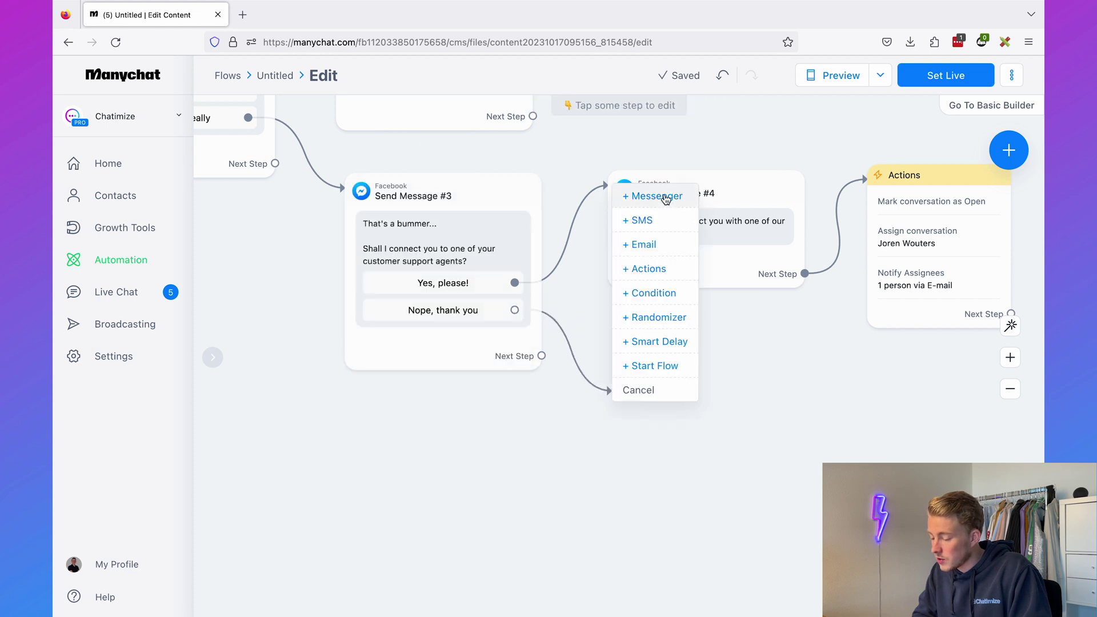
pyautogui.click(652, 123)
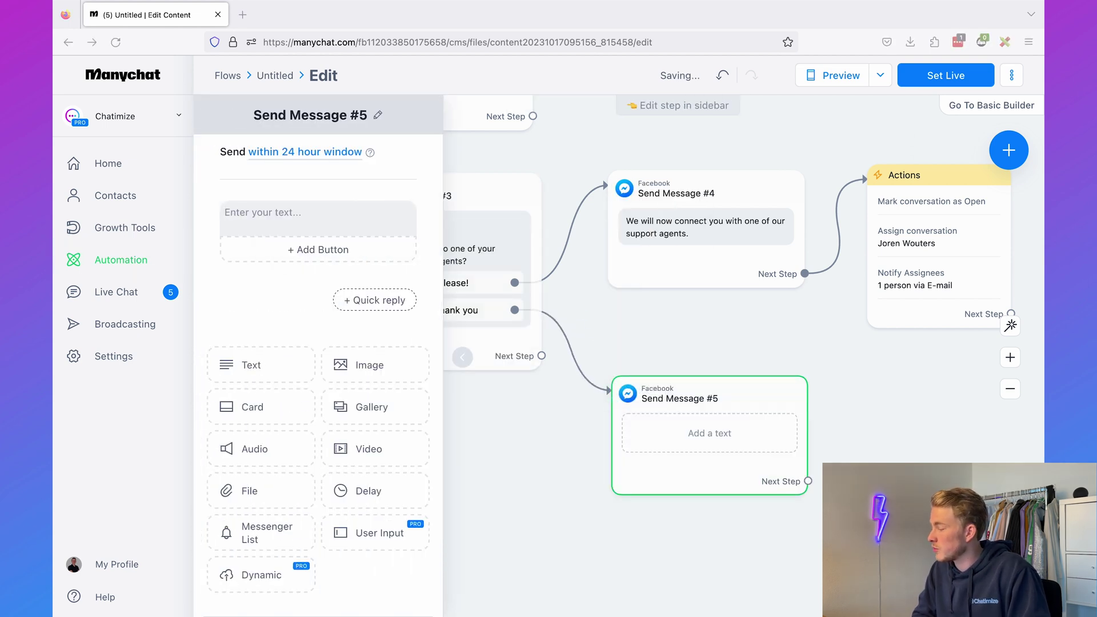
pyautogui.click(327, 207)
pyautogui.write('Okay! If you have any other questions, feel free to ask them here 😊')
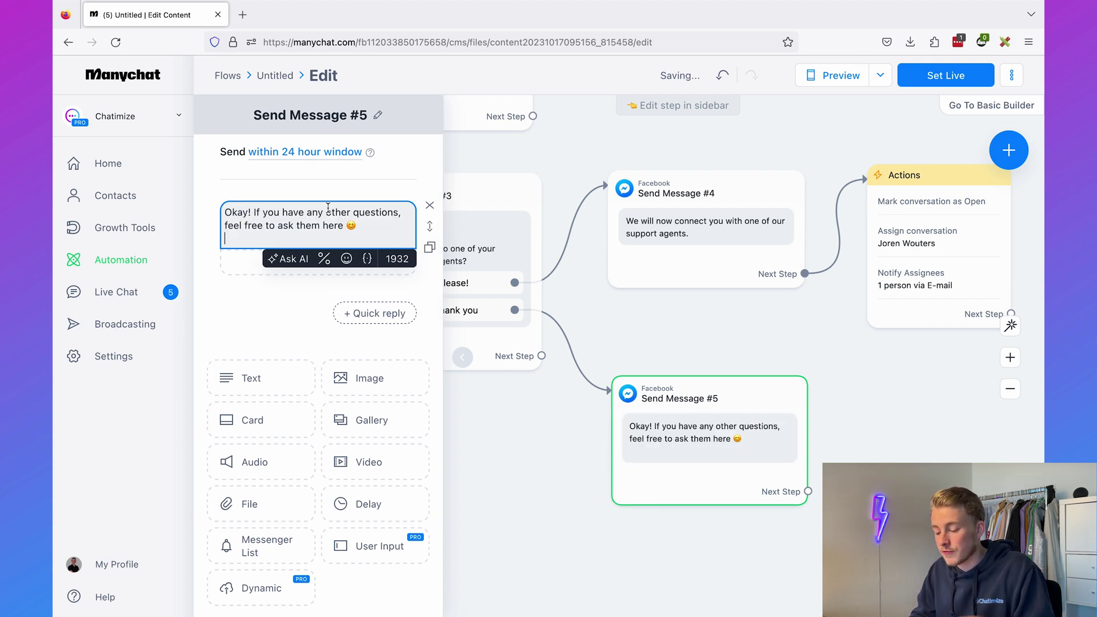
pyautogui.press('BackSpace')
pyautogui.click(633, 332)
# Review the whole payment flow from the keyword trigger through both answer branches to the support actions.
pyautogui.scroll(-3, 799, 379)
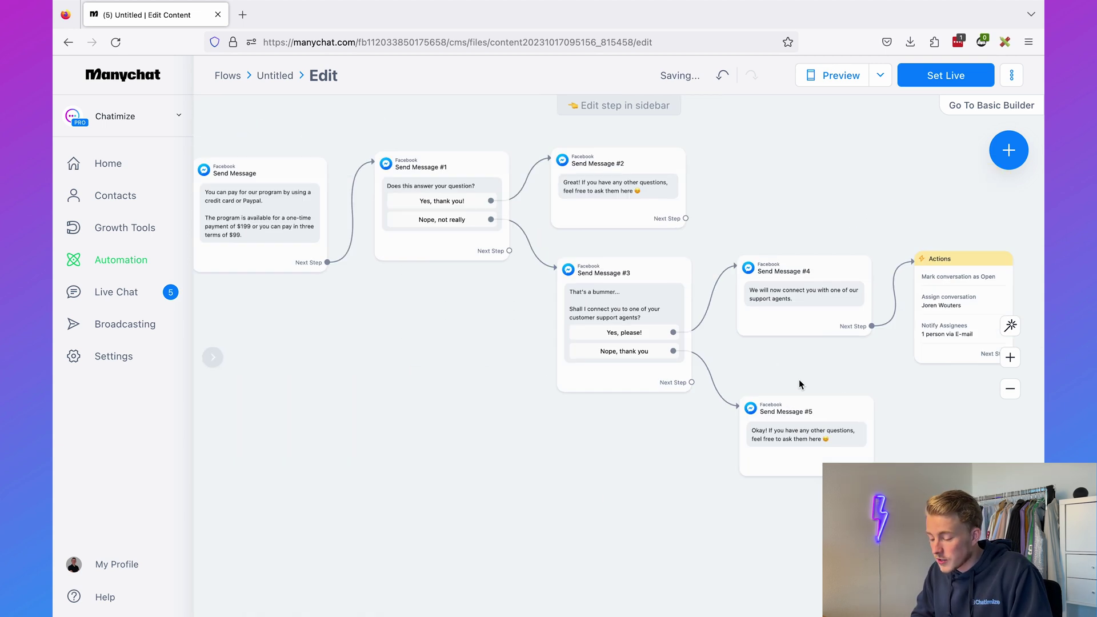
pyautogui.moveTo(410, 329); pyautogui.dragTo(643, 345)
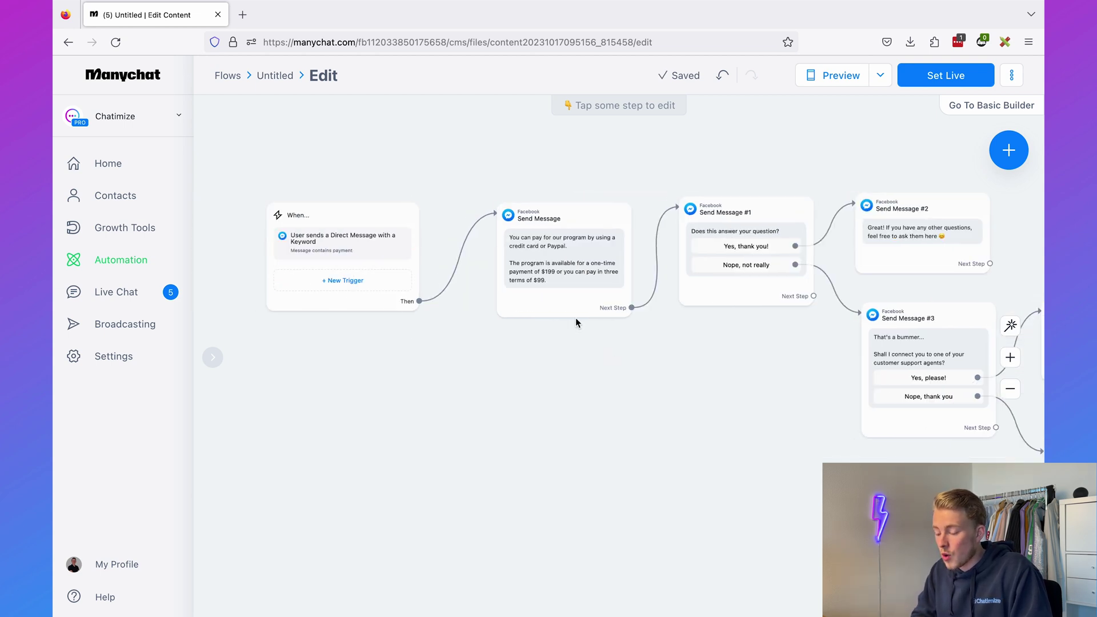
pyautogui.scroll(3, 600, 270)
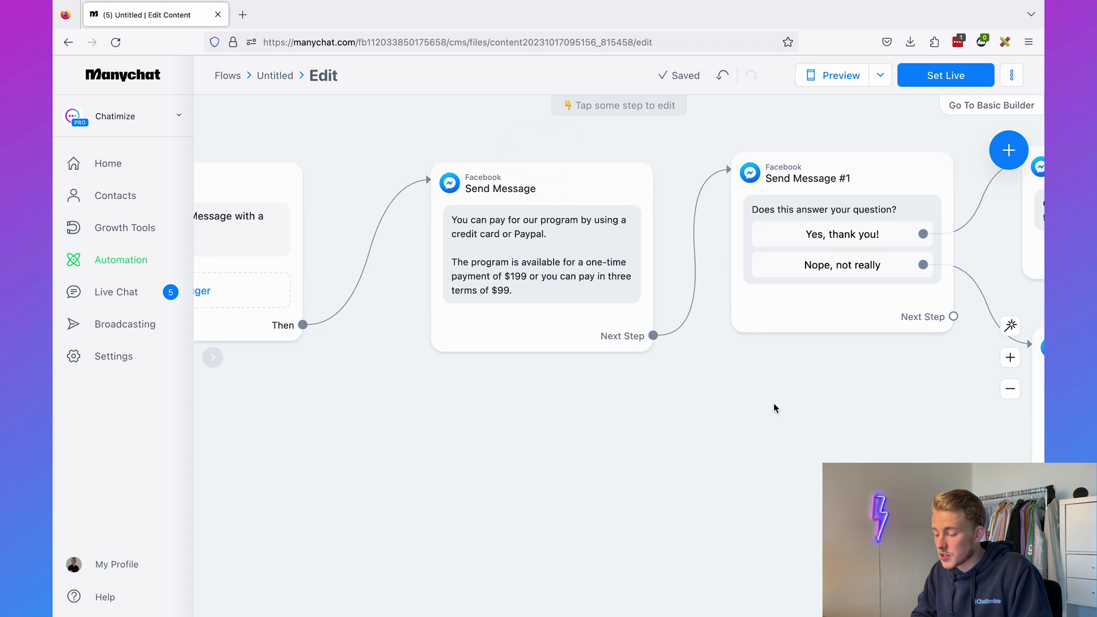
pyautogui.moveTo(774, 403); pyautogui.dragTo(458, 434)
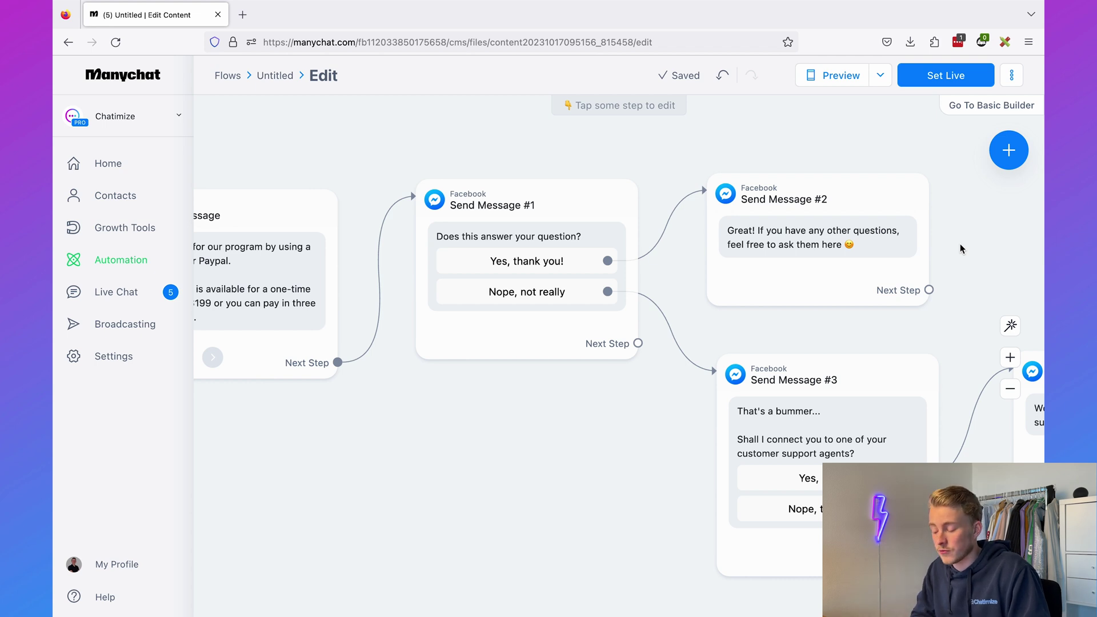
pyautogui.moveTo(960, 243); pyautogui.dragTo(785, 188)
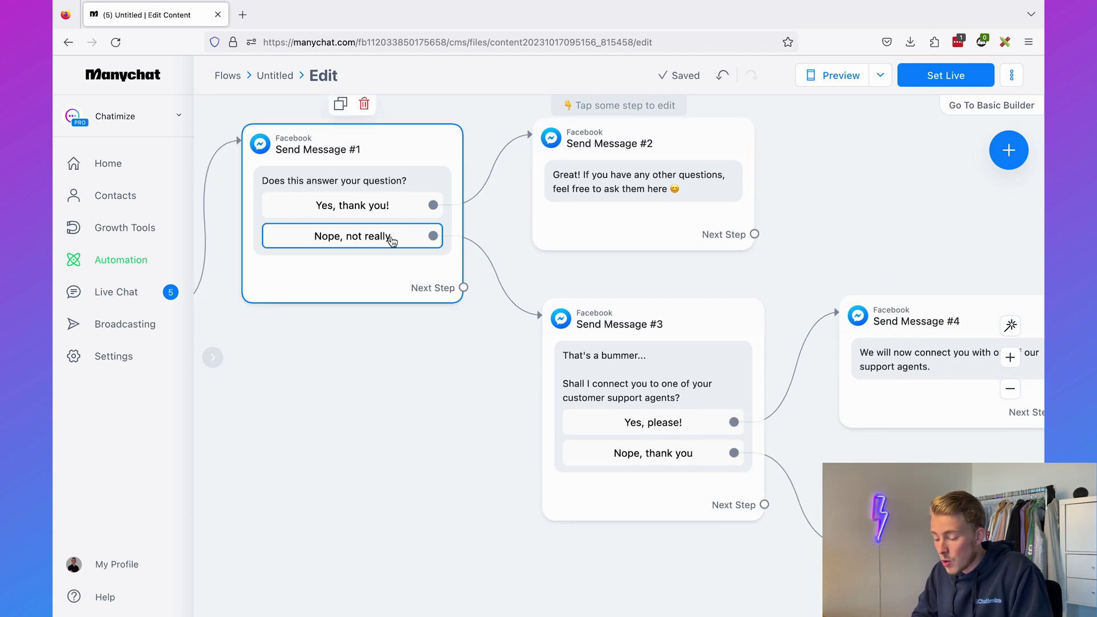
pyautogui.moveTo(557, 269); pyautogui.dragTo(490, 220)
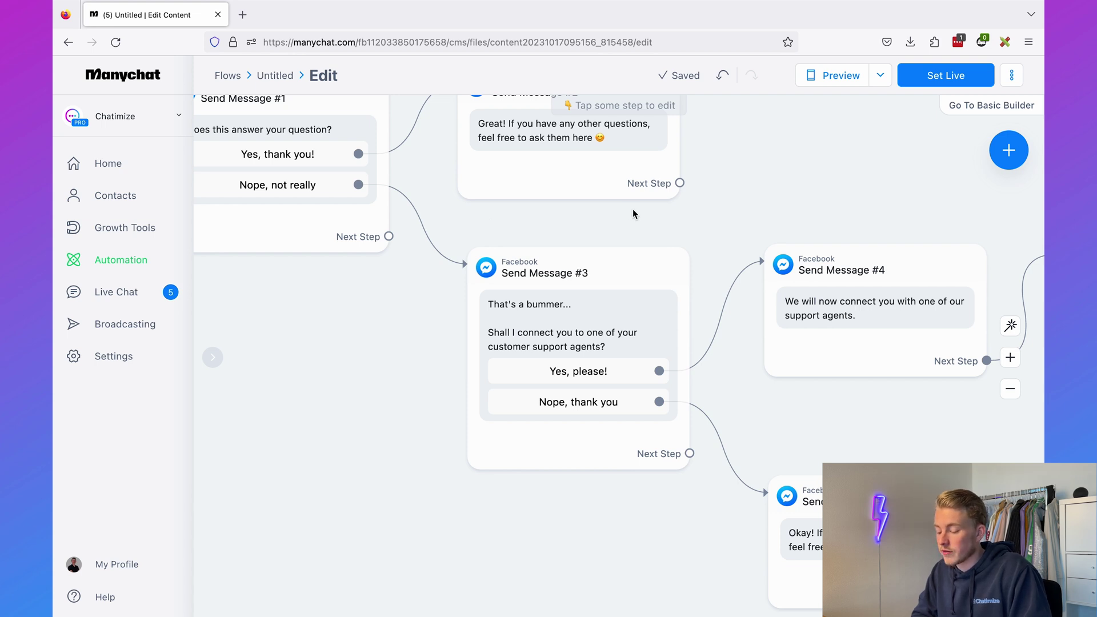
pyautogui.moveTo(756, 232); pyautogui.dragTo(553, 195)
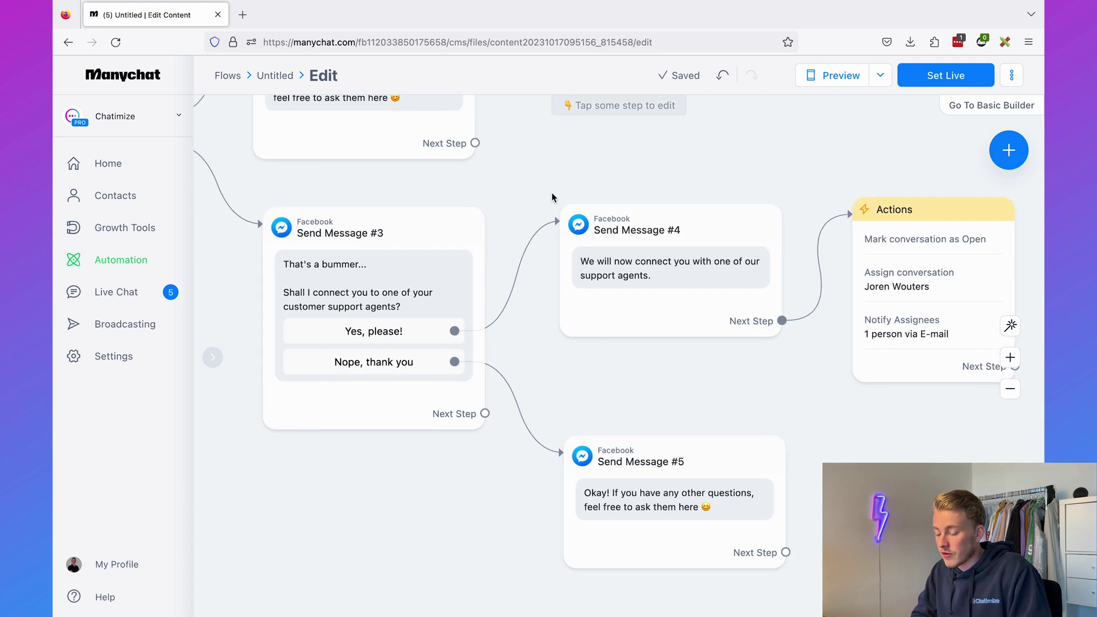
pyautogui.click(417, 342)
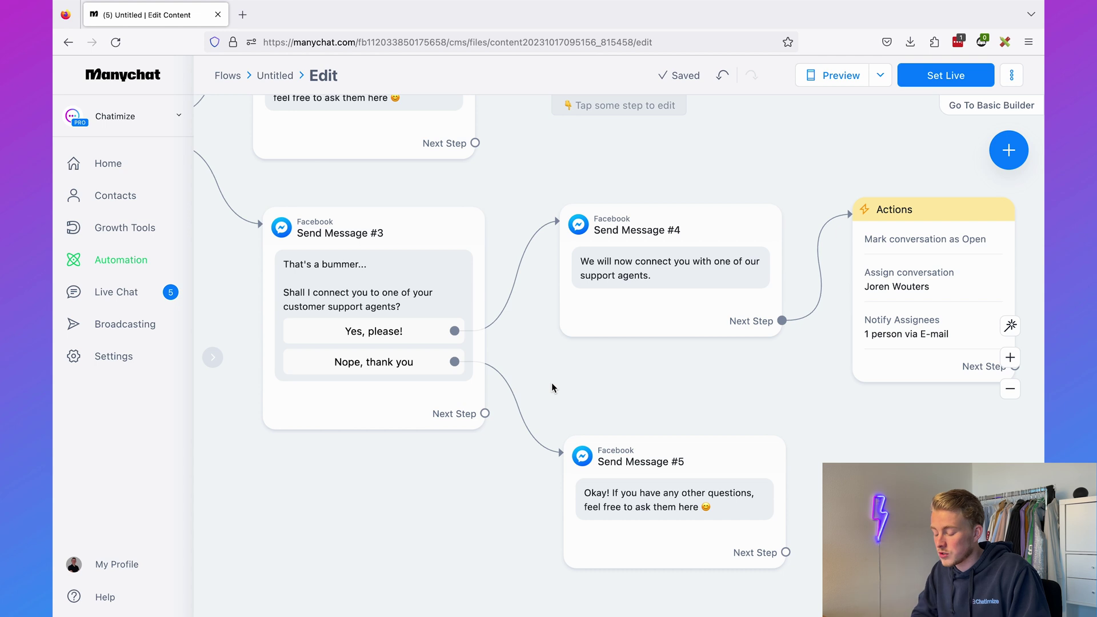
# Set the payment keyword flow live and return to the list of automation flows.
pyautogui.click(916, 78)
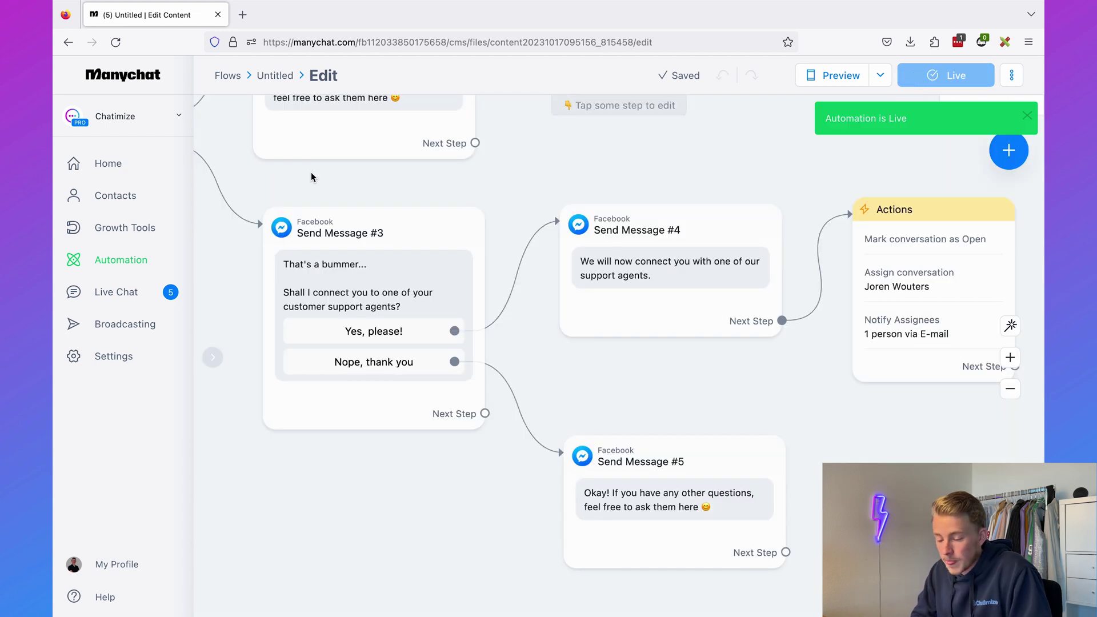
pyautogui.click(146, 265)
pyautogui.scroll(-2, 531, 320)
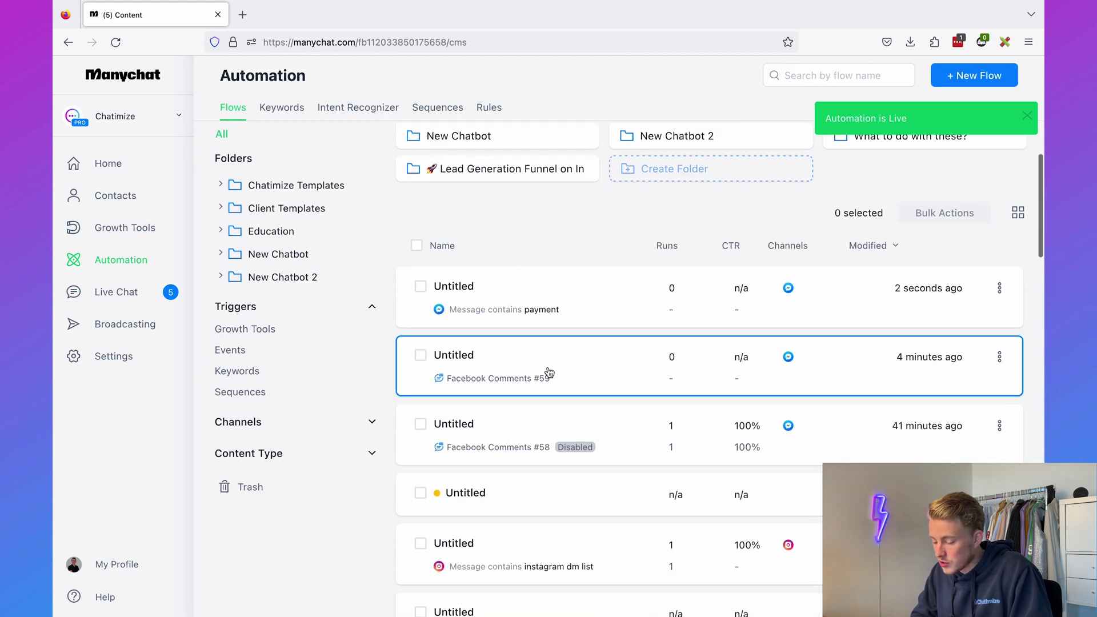
# Open the untitled flow with the Facebook Comments #59 trigger.
pyautogui.click(549, 372)
pyautogui.click(945, 78)
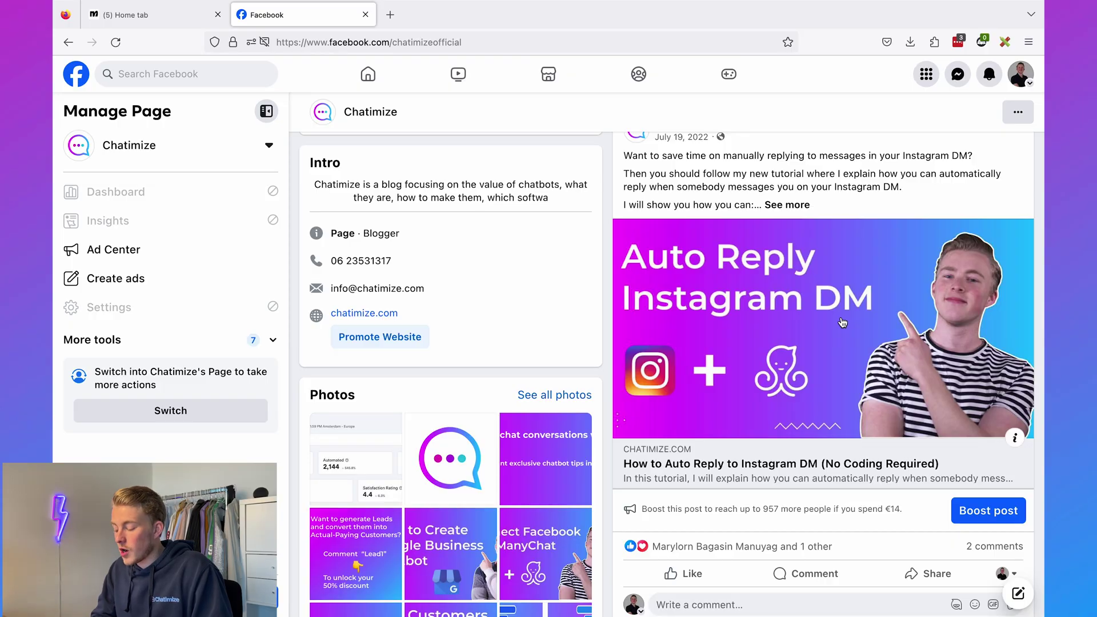
# Post the comment "GAIN" on the page's "How to Auto Reply to Instagram DM" post.
pyautogui.scroll(-4, 842, 323)
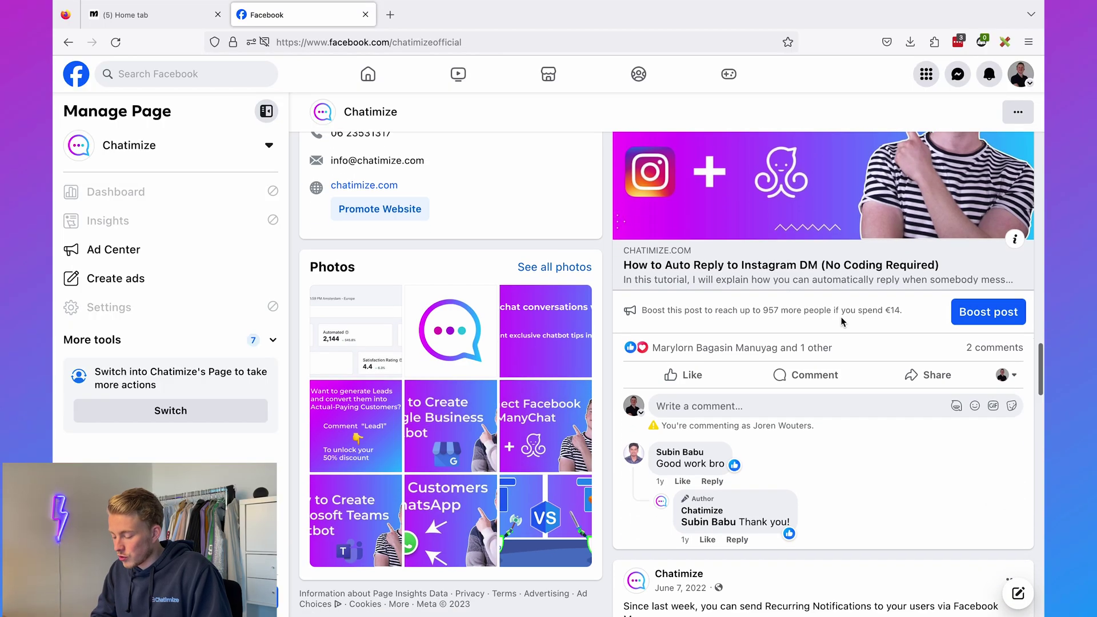
pyautogui.click(805, 406)
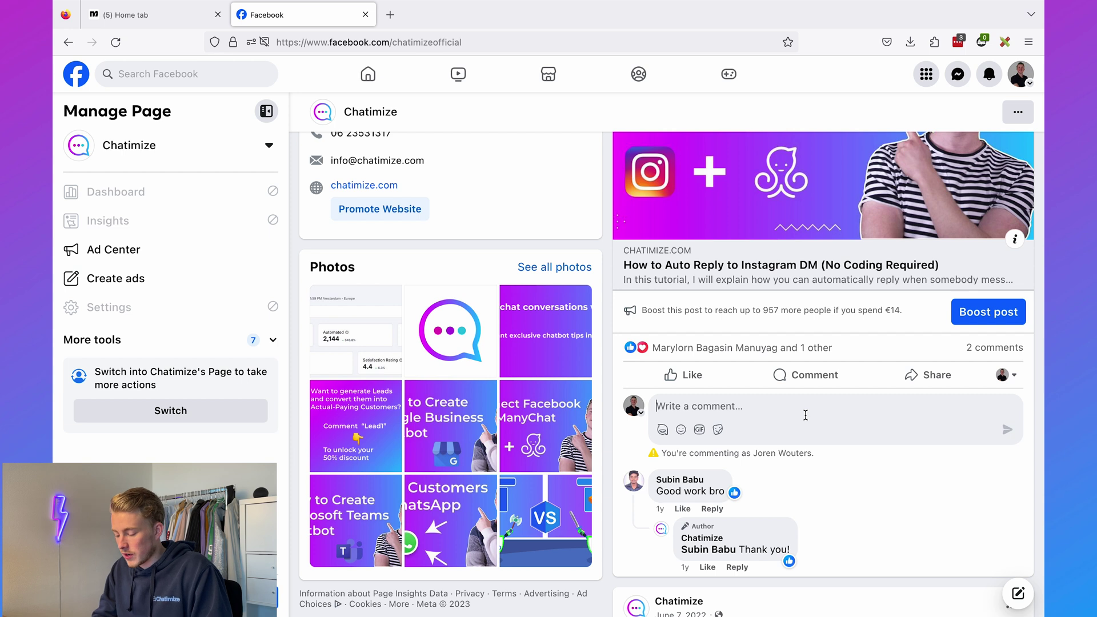
pyautogui.write('GAIN')
pyautogui.press('Return')
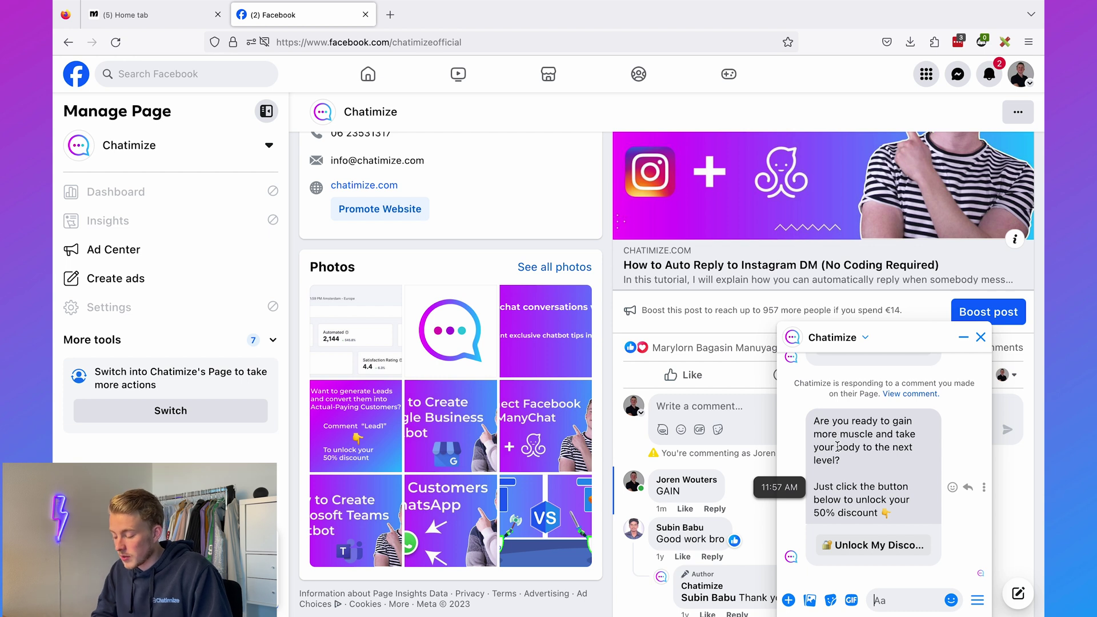
# Unlock the discount in the Messenger chat, open the program's access link, and close the web page it opens.
pyautogui.click(844, 545)
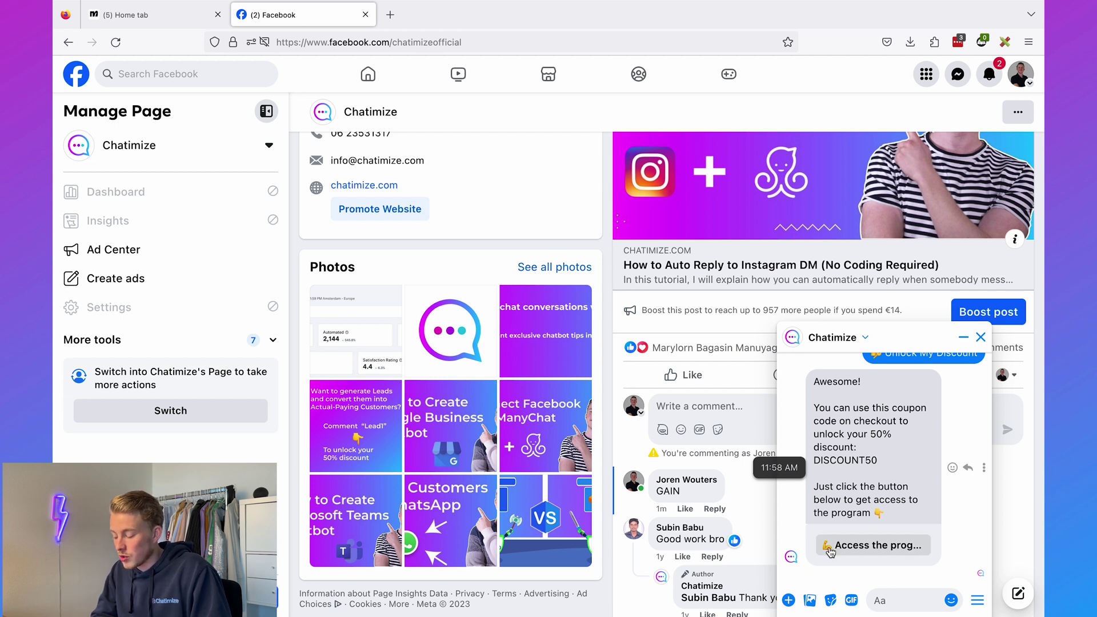
pyautogui.click(856, 546)
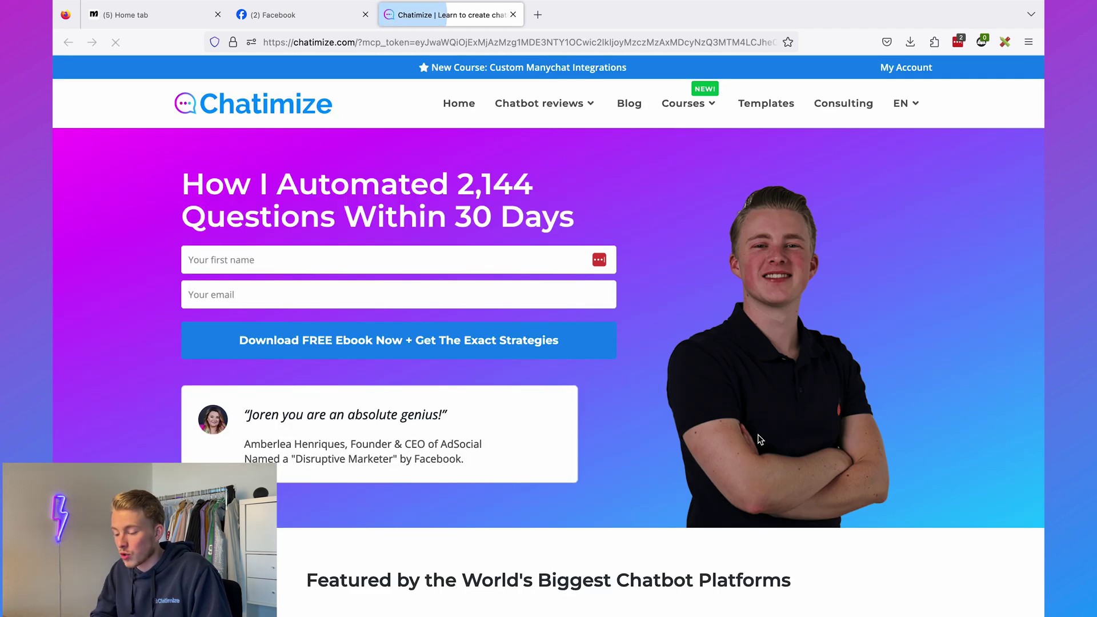
pyautogui.click(513, 15)
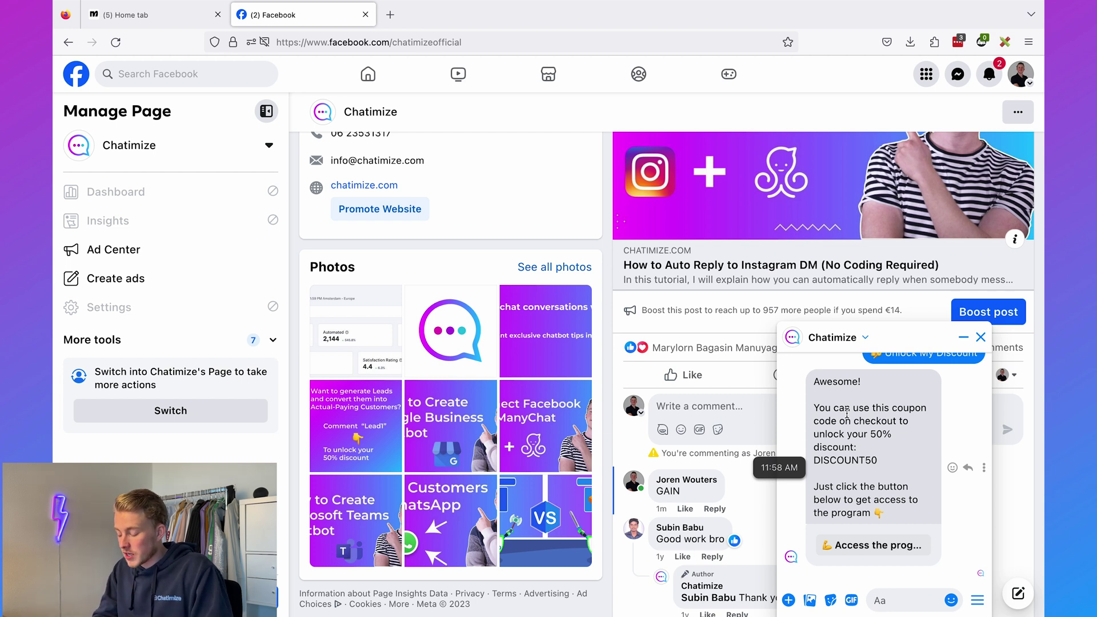
# Send the Messenger message "I have a question about the payments of the program" to Chatimize.
pyautogui.write('I have a question a')
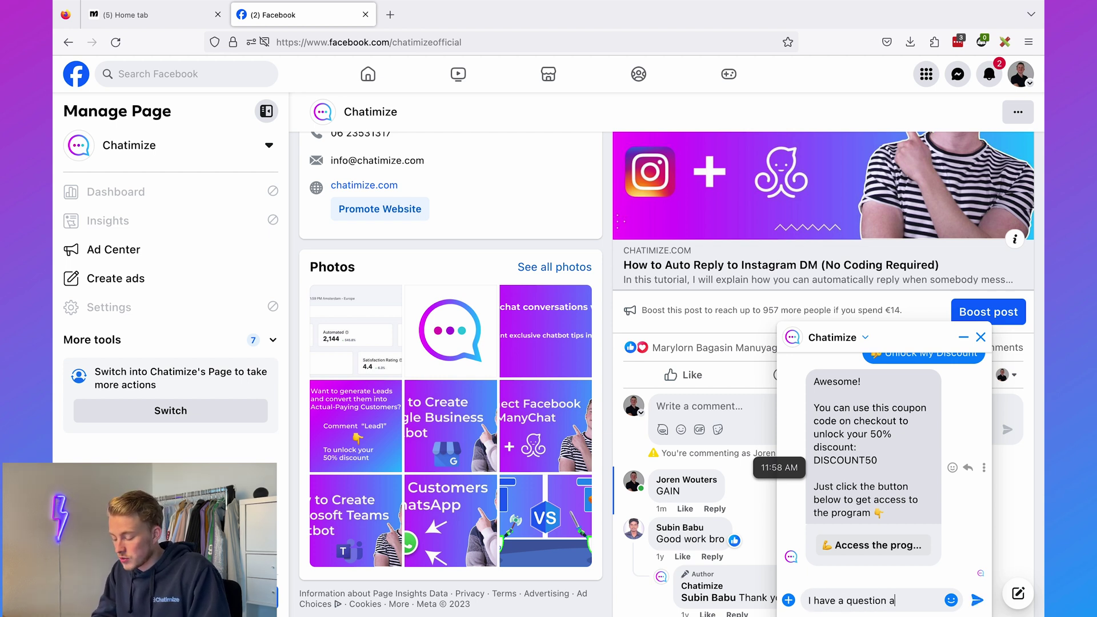
pyautogui.write('bout the payments of the program')
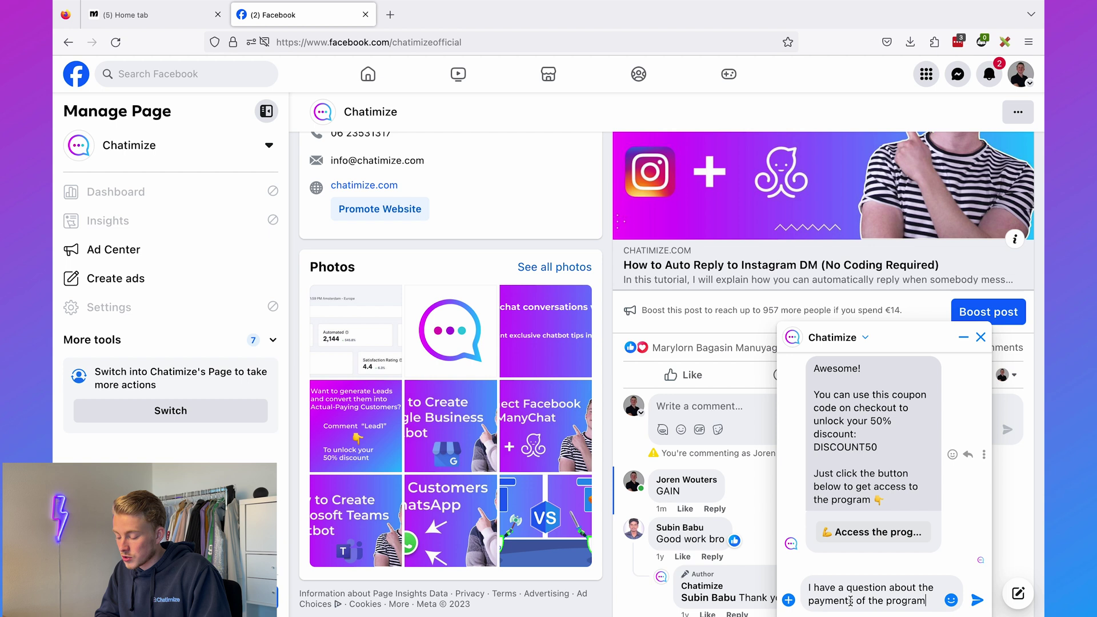
pyautogui.moveTo(853, 601); pyautogui.dragTo(805, 601)
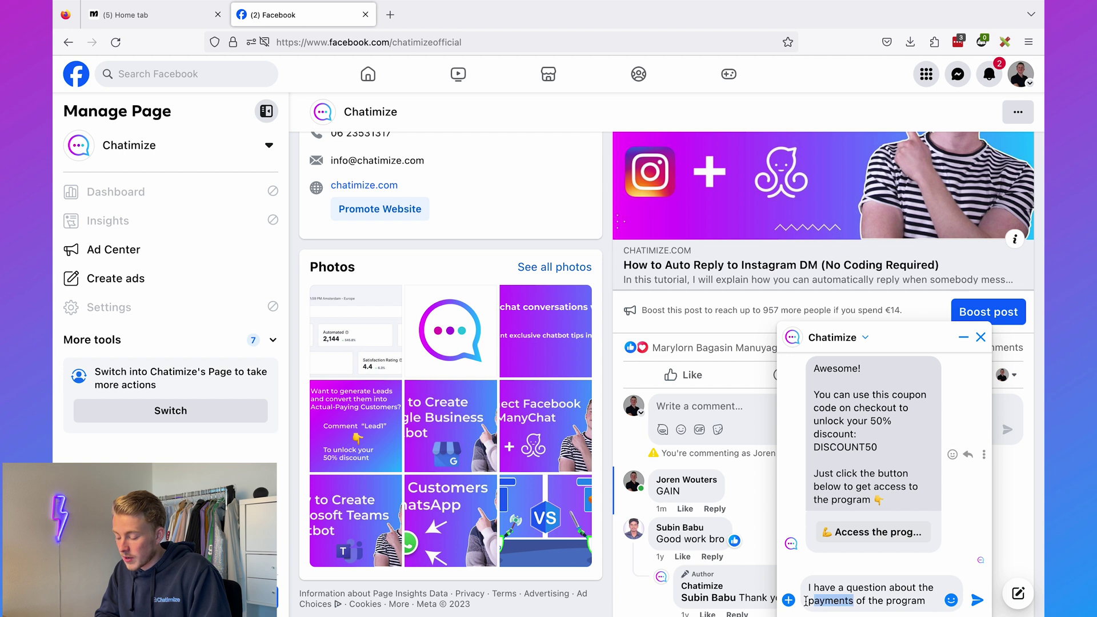
pyautogui.click(843, 597)
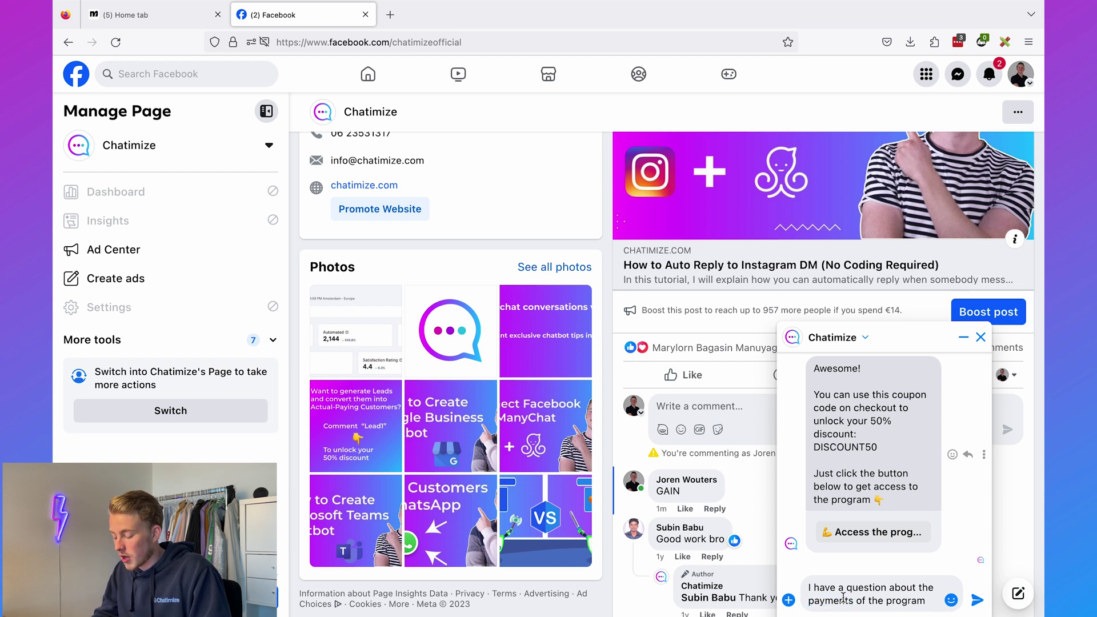
pyautogui.press('Return')
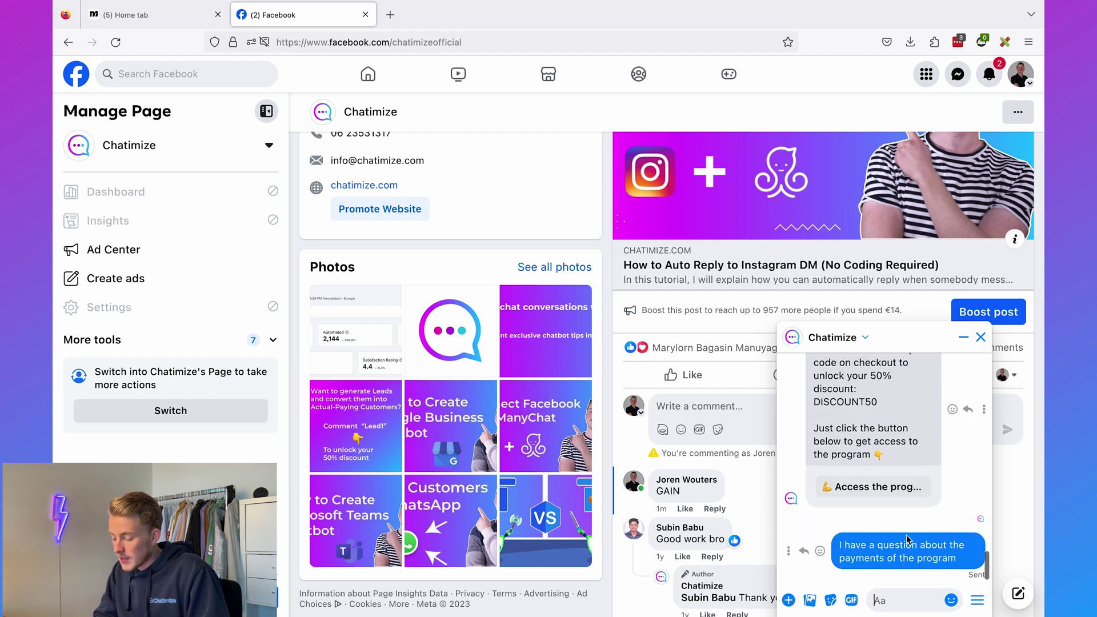
# Read the payment reply, answer "Nope, not really", and accept the support agent offer with "Yes, please!".
pyautogui.scroll(3, 900, 438)
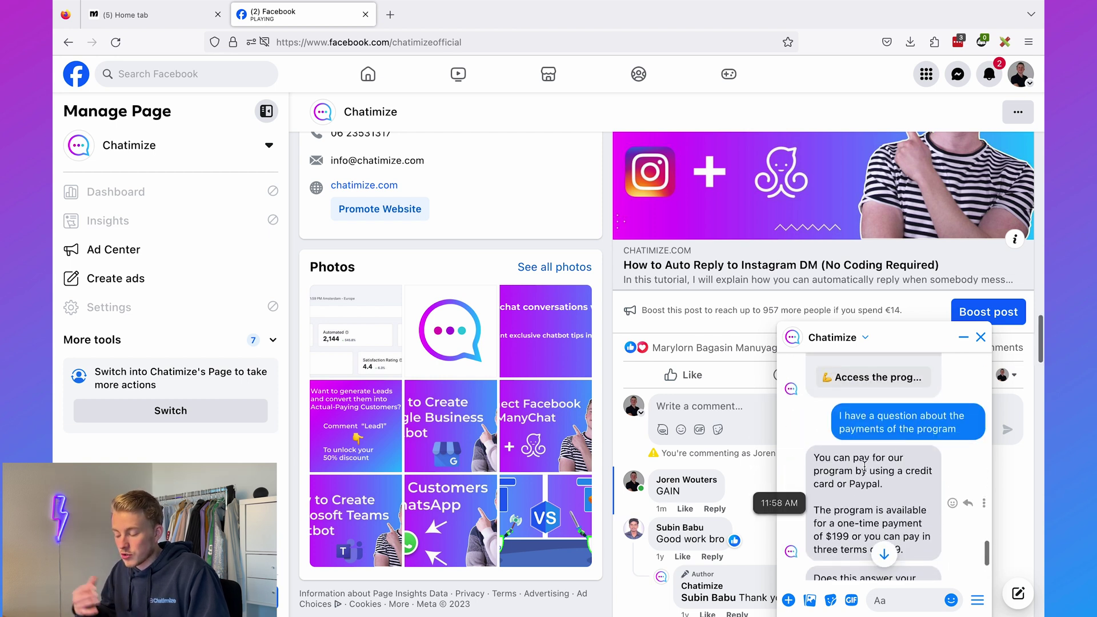
pyautogui.scroll(-2, 865, 468)
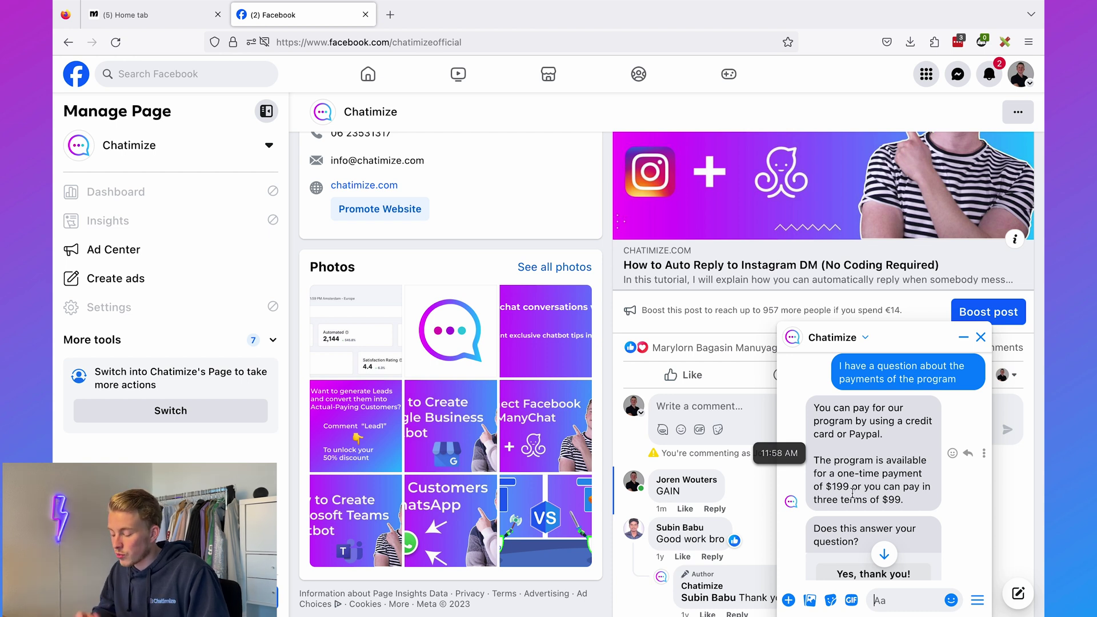
pyautogui.scroll(-2, 847, 466)
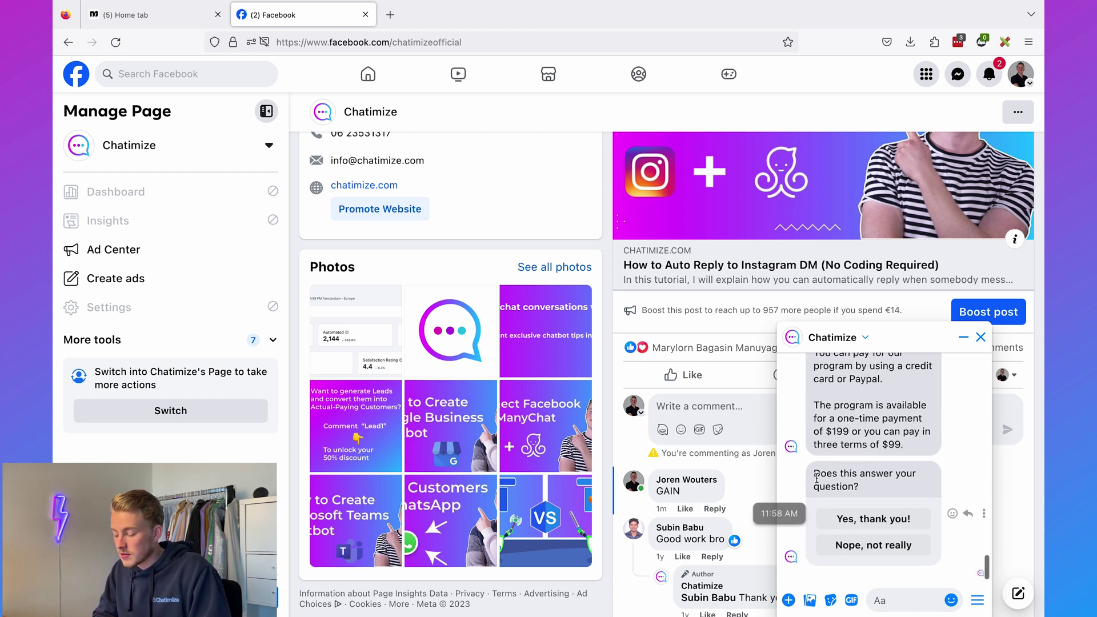
pyautogui.moveTo(813, 474); pyautogui.dragTo(860, 486)
pyautogui.click(895, 489)
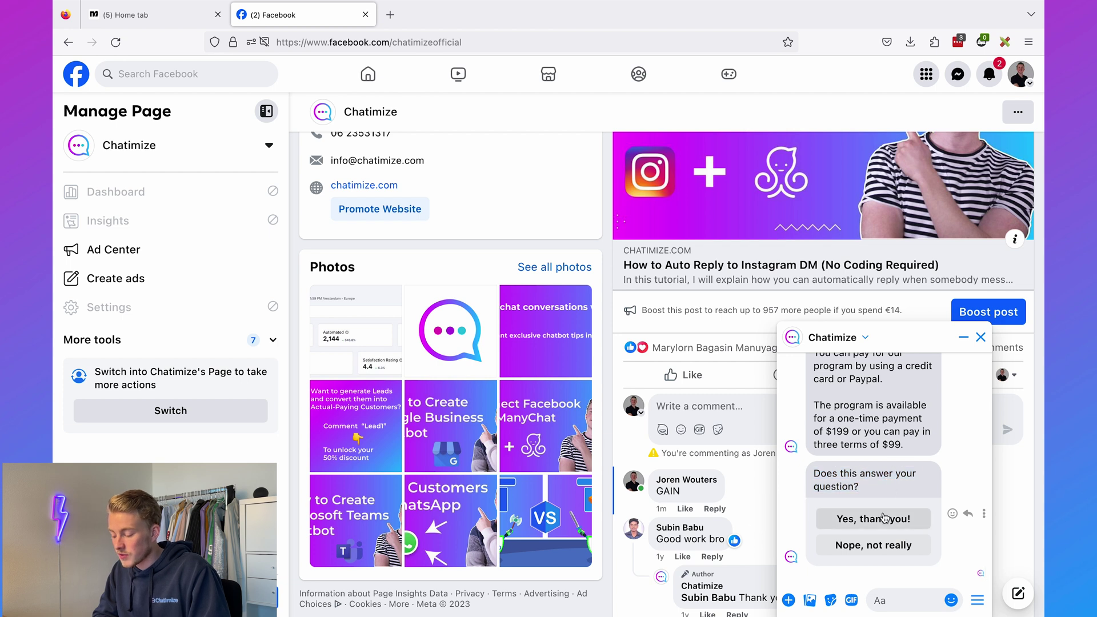
pyautogui.click(873, 545)
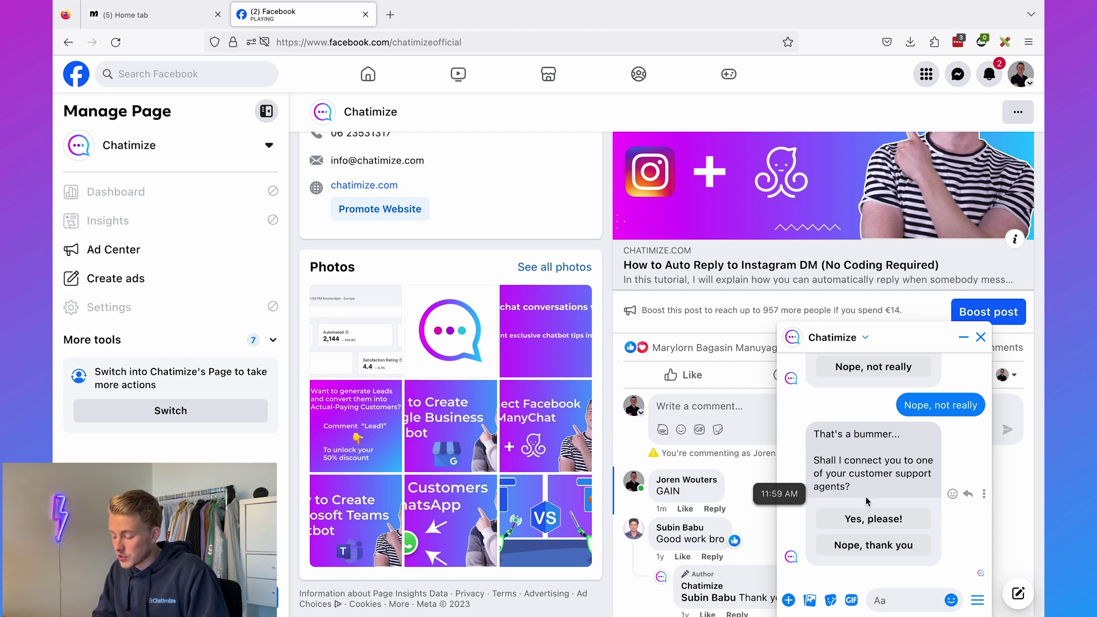
pyautogui.click(866, 519)
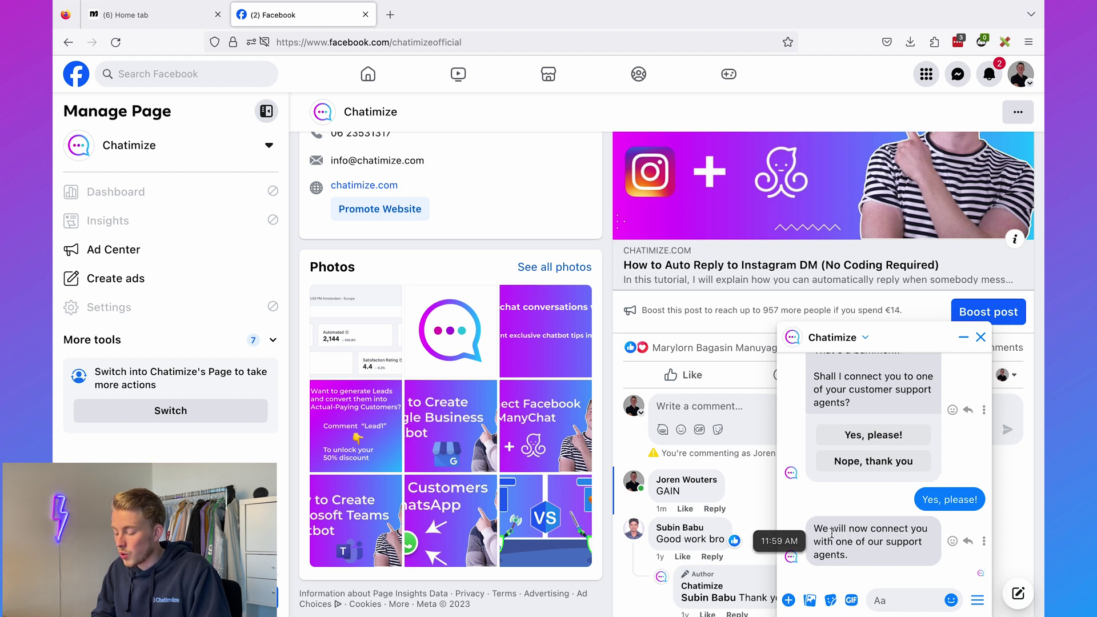
pyautogui.moveTo(813, 529); pyautogui.dragTo(887, 547)
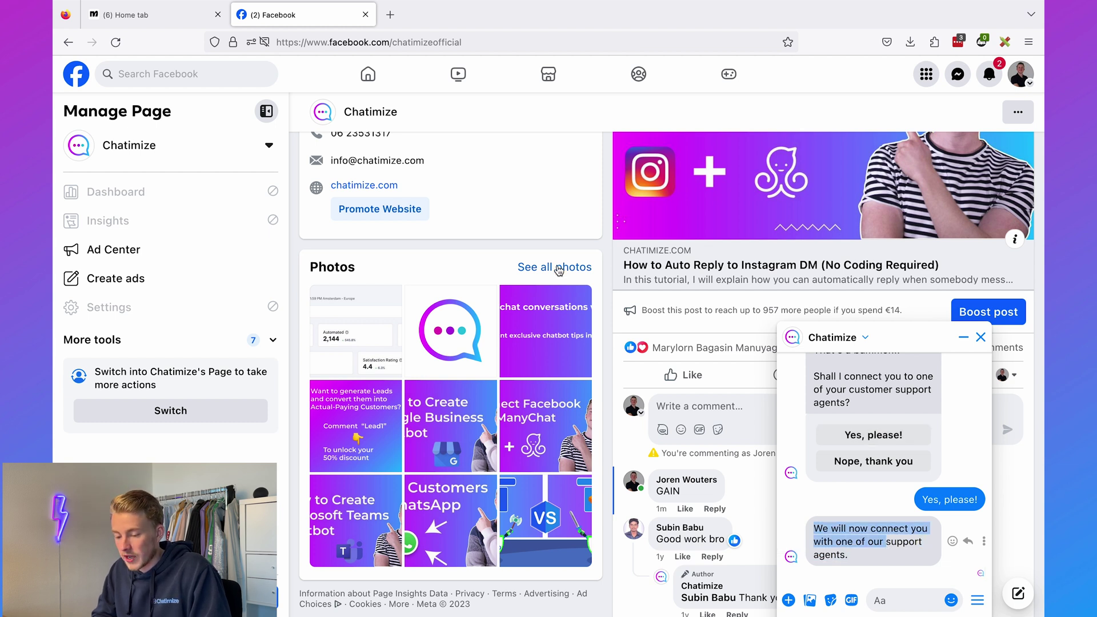
# Switch to Manychat and open the newest Live Chat conversation among the open ones assigned to you.
pyautogui.click(156, 19)
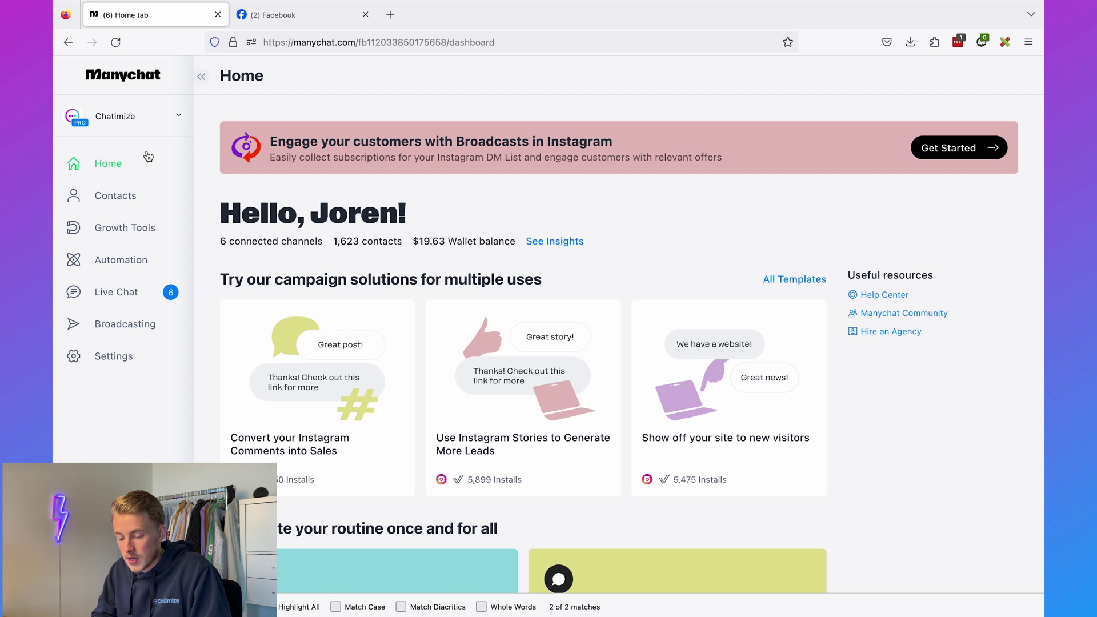
pyautogui.click(125, 293)
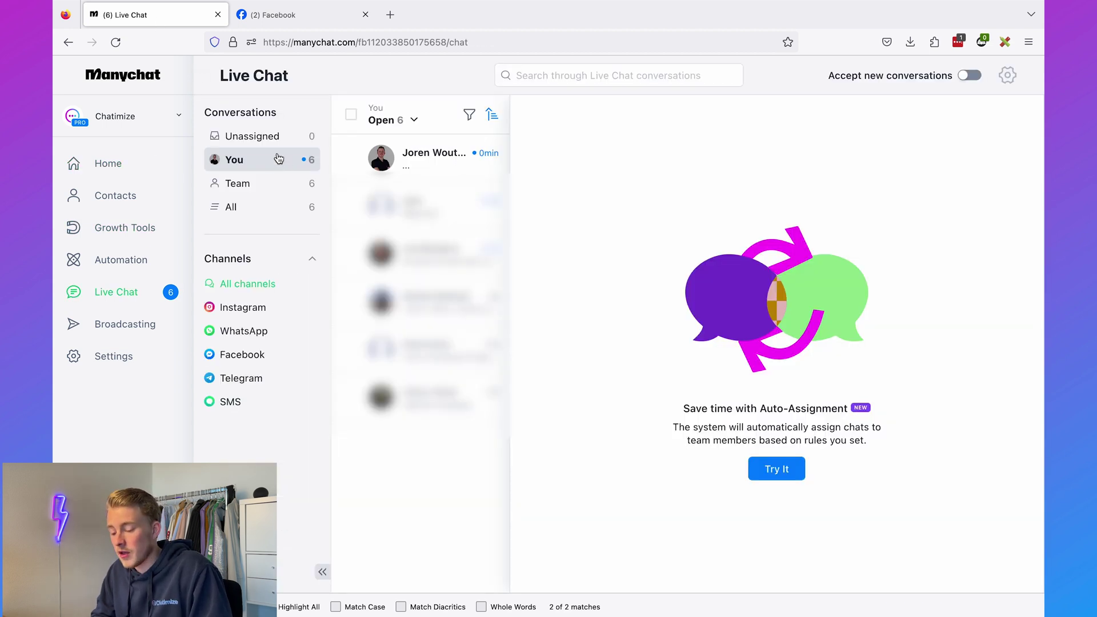
pyautogui.click(244, 162)
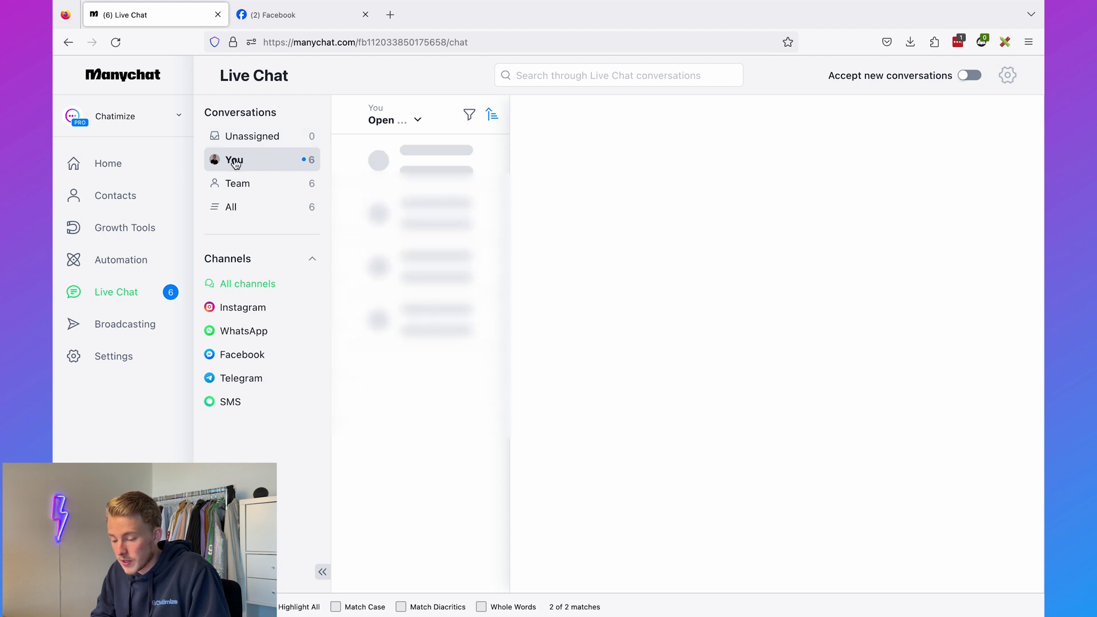
pyautogui.click(406, 122)
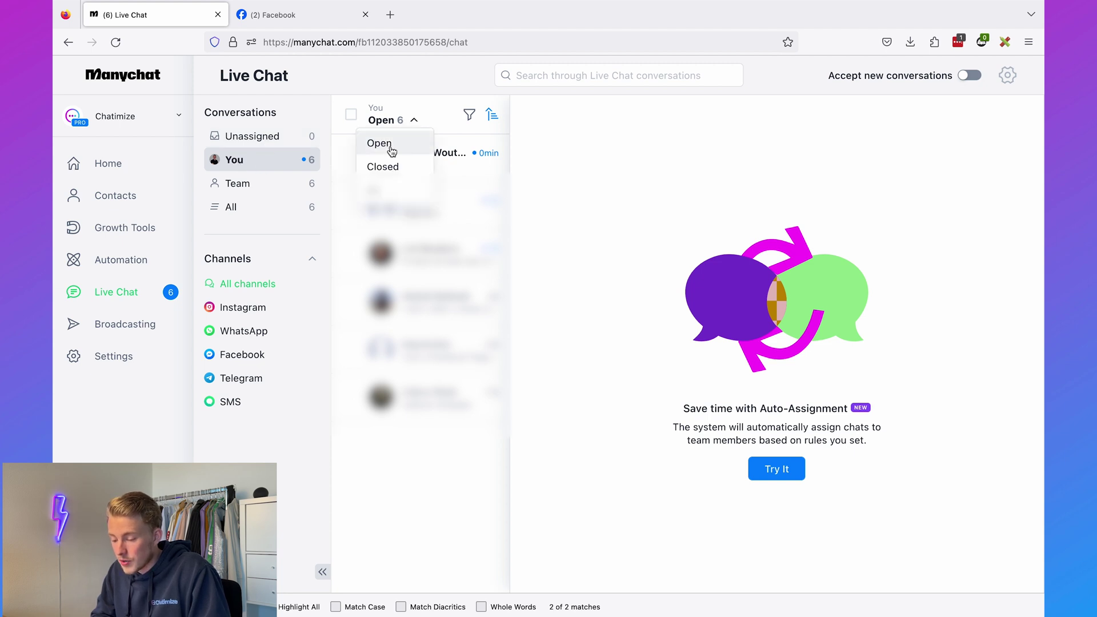
pyautogui.click(462, 160)
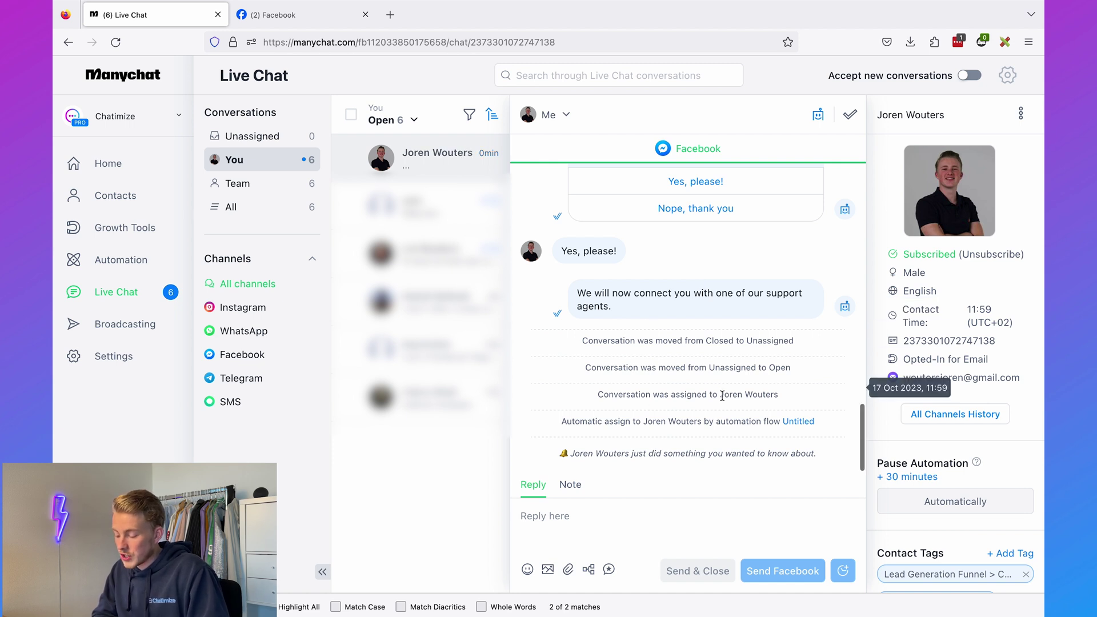
# Pause automation for this contact by 30 minutes and increase the delay by 1 day.
pyautogui.click(903, 478)
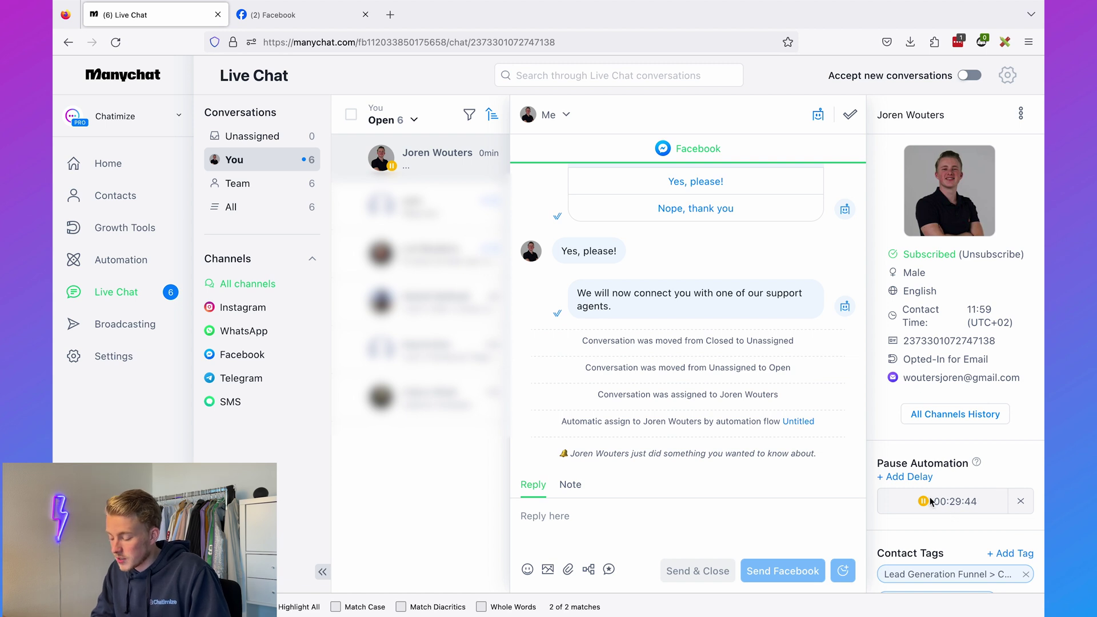
pyautogui.click(917, 479)
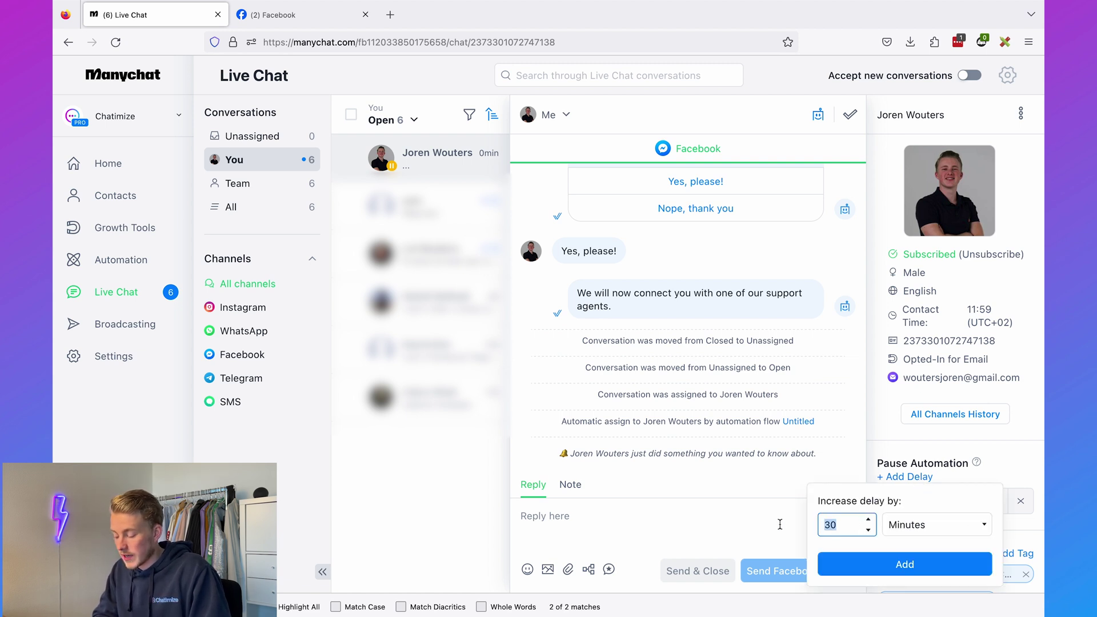
pyautogui.write('1')
pyautogui.click(926, 525)
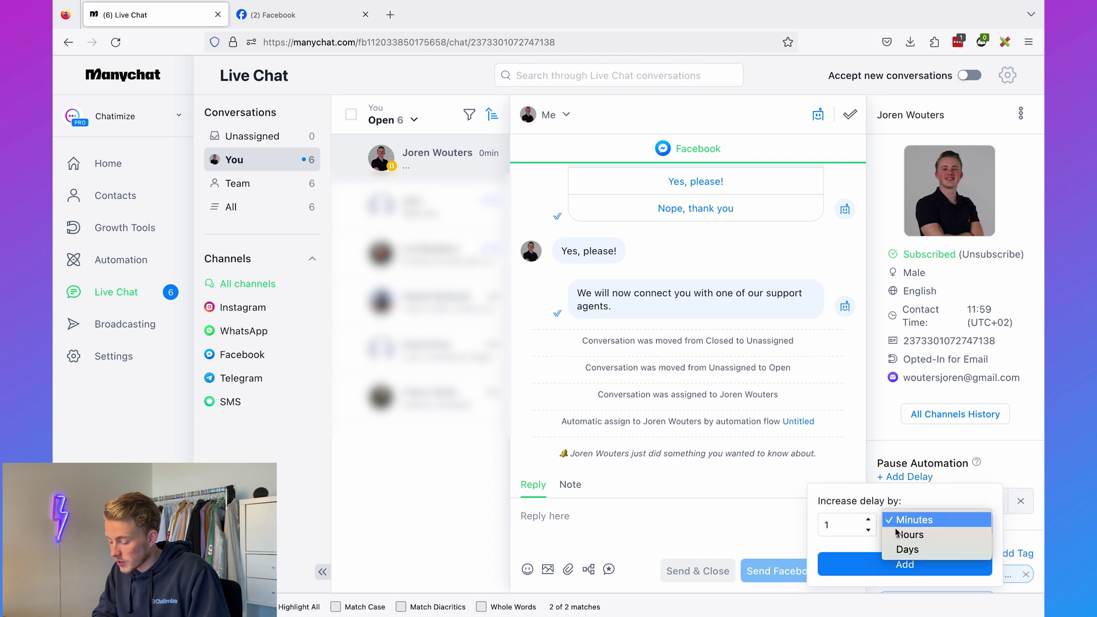
pyautogui.click(901, 549)
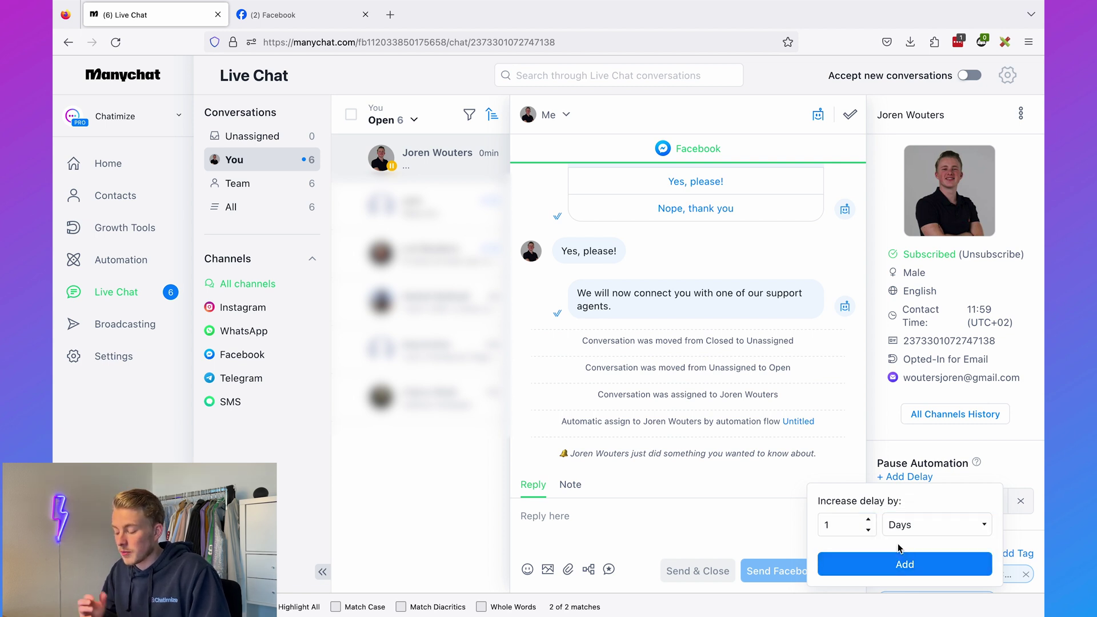
pyautogui.click(902, 564)
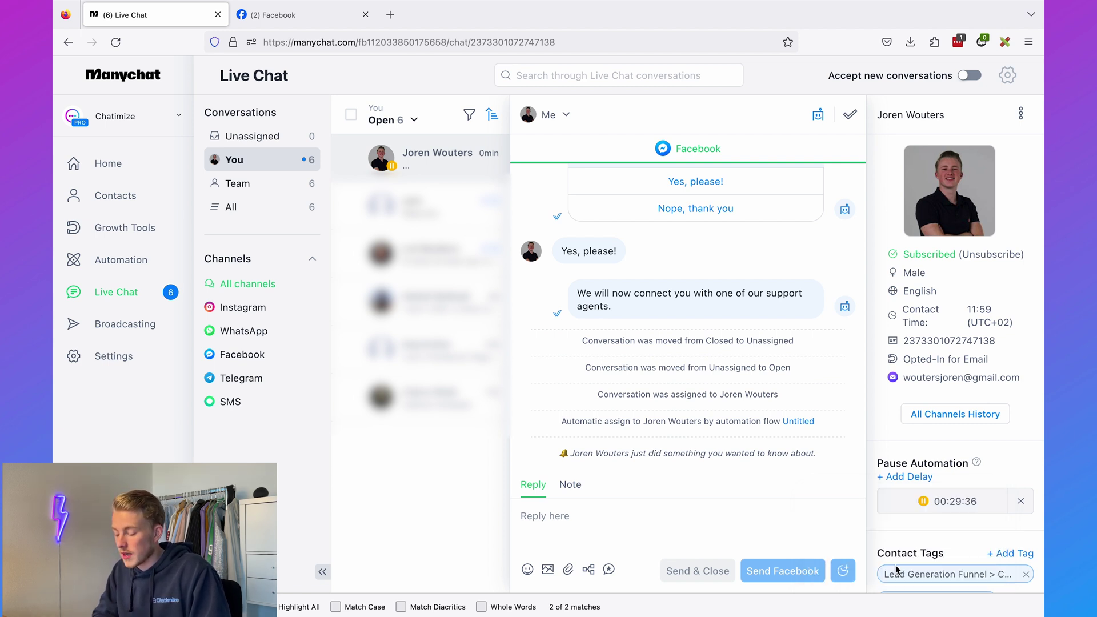
# Reply to the contact on Facebook with "Okay, what is your question about?".
pyautogui.click(711, 508)
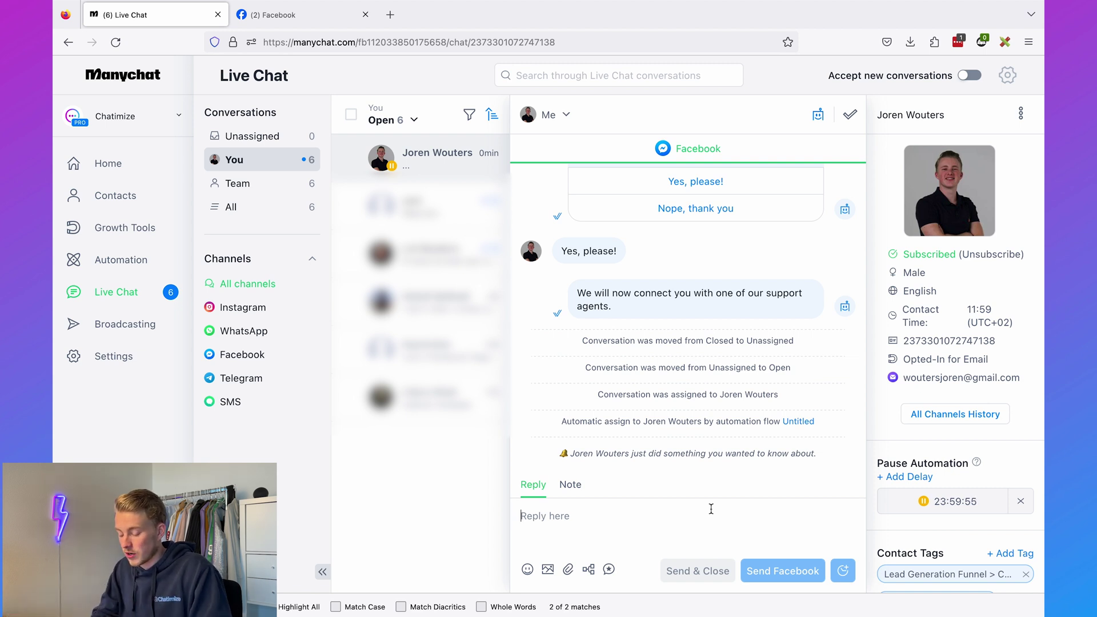
pyautogui.write('Okay, what is your question')
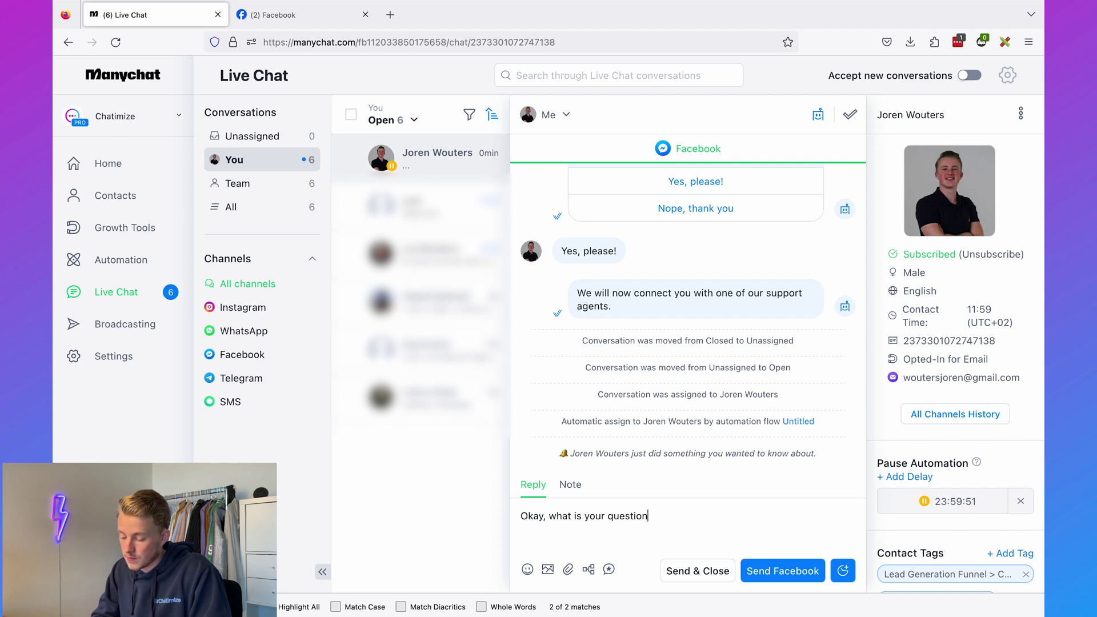
pyautogui.press('Return')
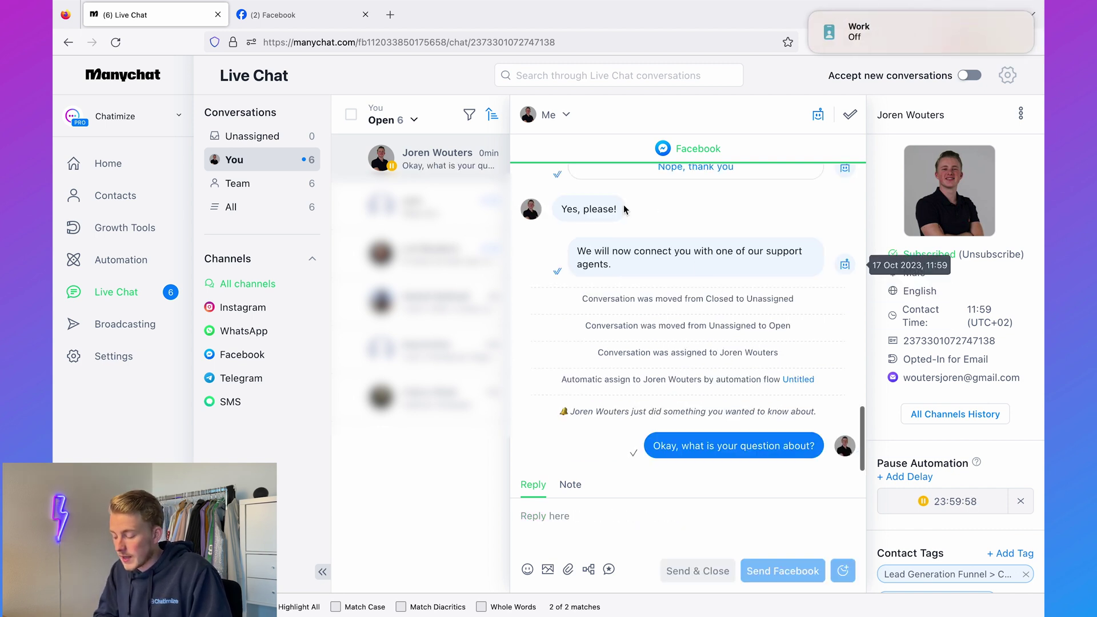
# Switch to Facebook and answer the agent in the Messenger chat with "Can I also pay in five terms?".
pyautogui.click(291, 17)
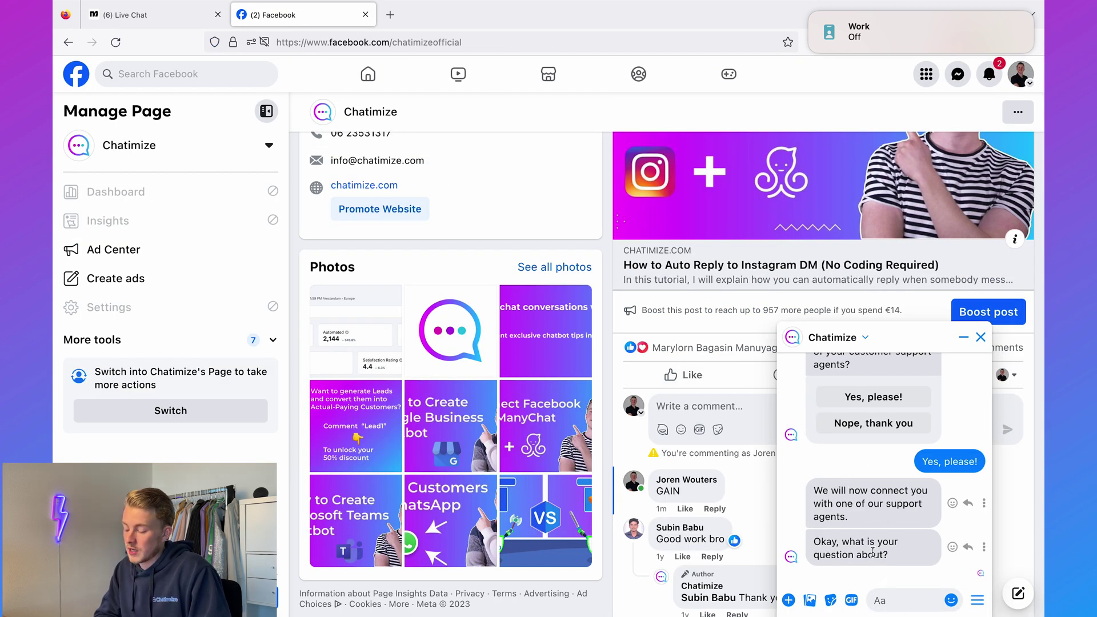
pyautogui.click(895, 594)
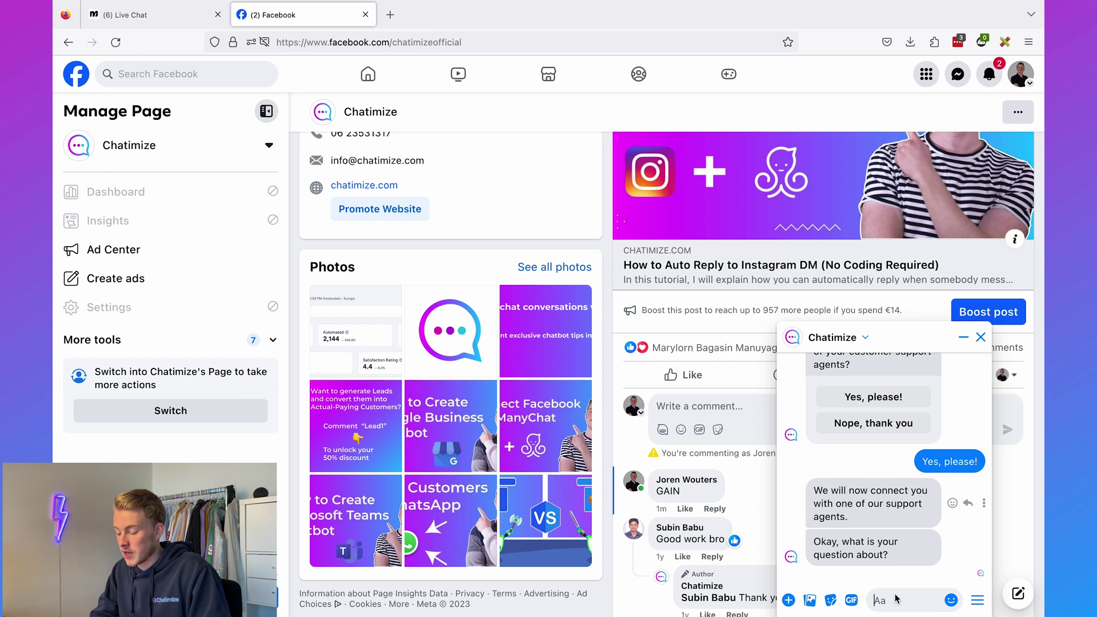
pyautogui.write('Can I also pay in five te')
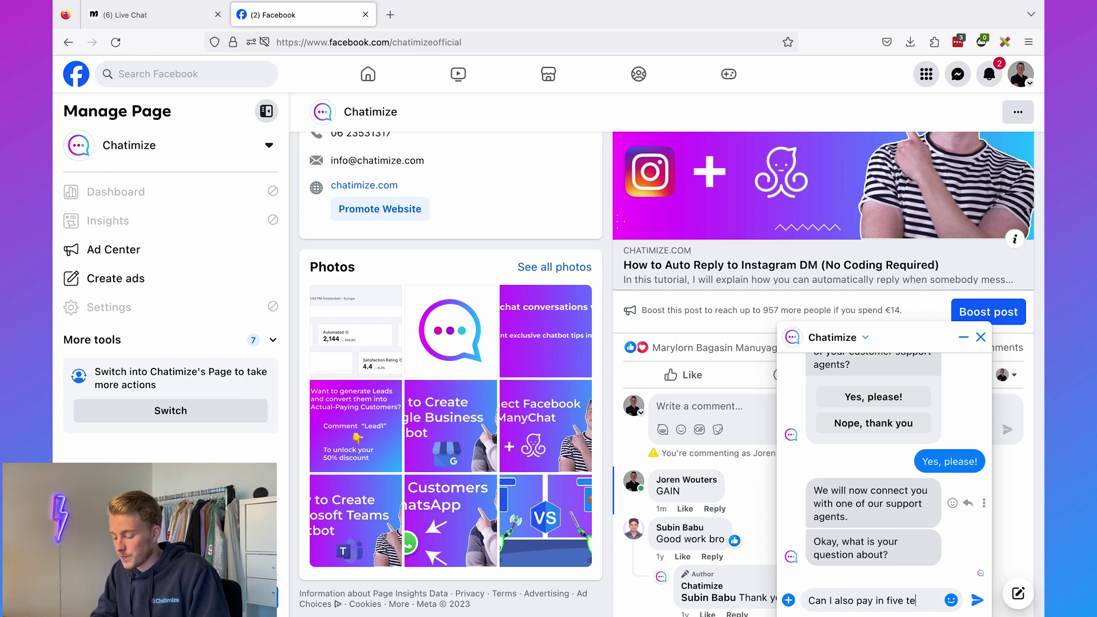
pyautogui.write('rms?')
pyautogui.press('Return')
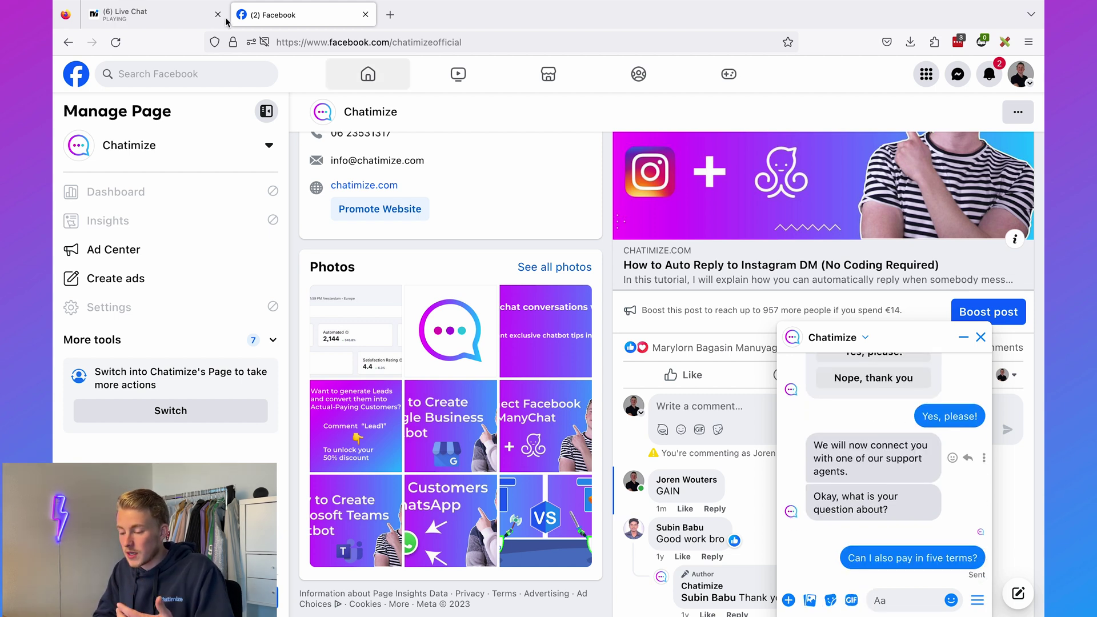
# Return to Manychat Live Chat, remove the contact's automation pause, and mark the conversation as closed.
pyautogui.click(151, 15)
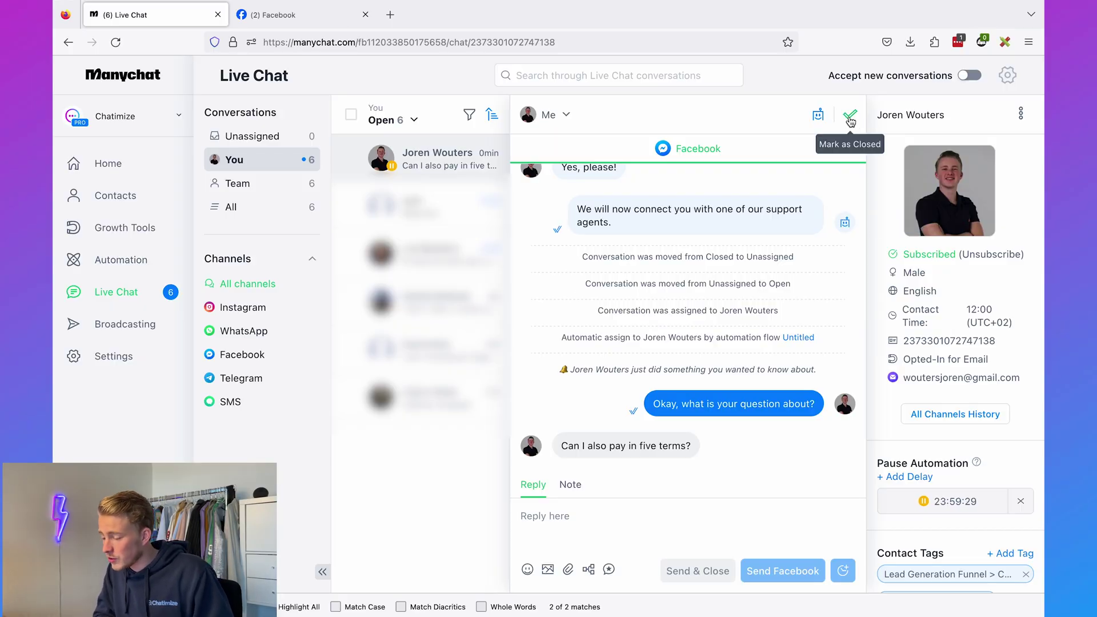
pyautogui.click(1021, 503)
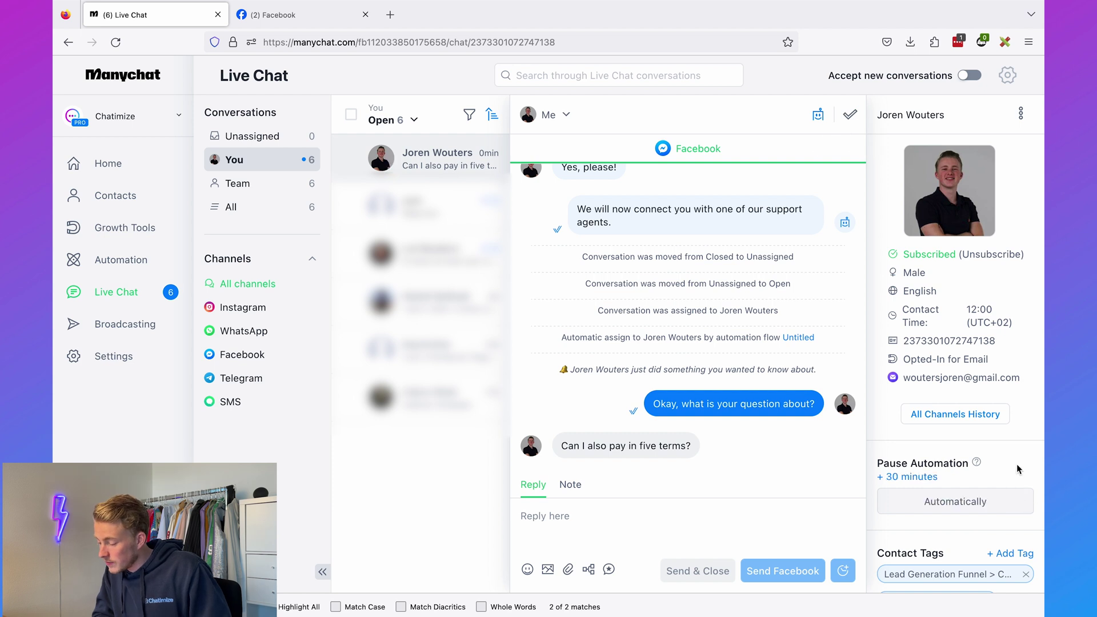
pyautogui.click(849, 118)
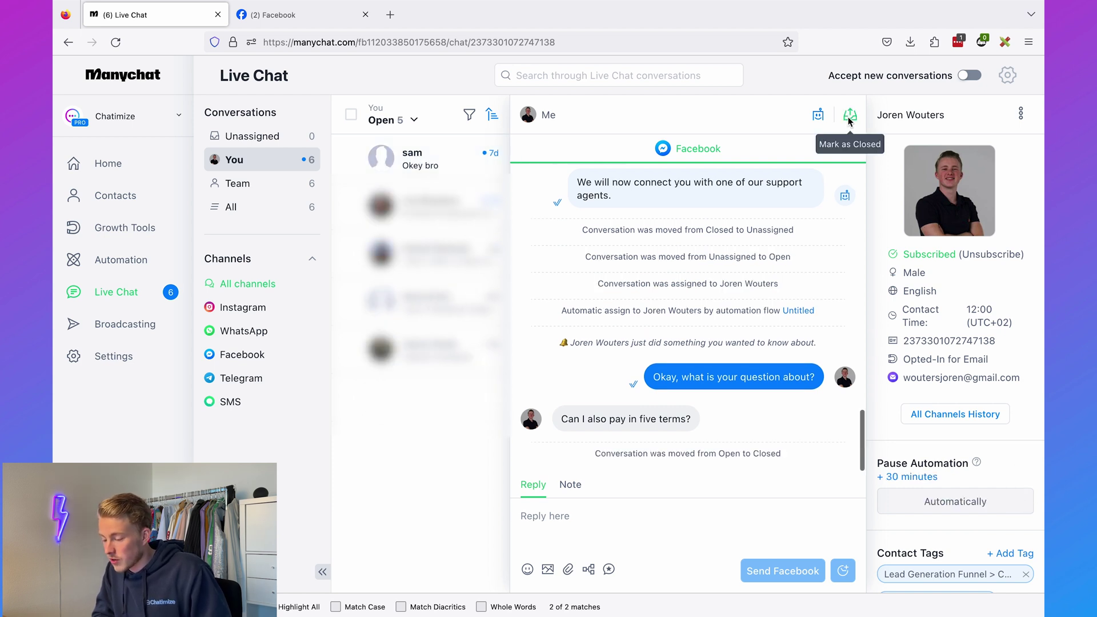